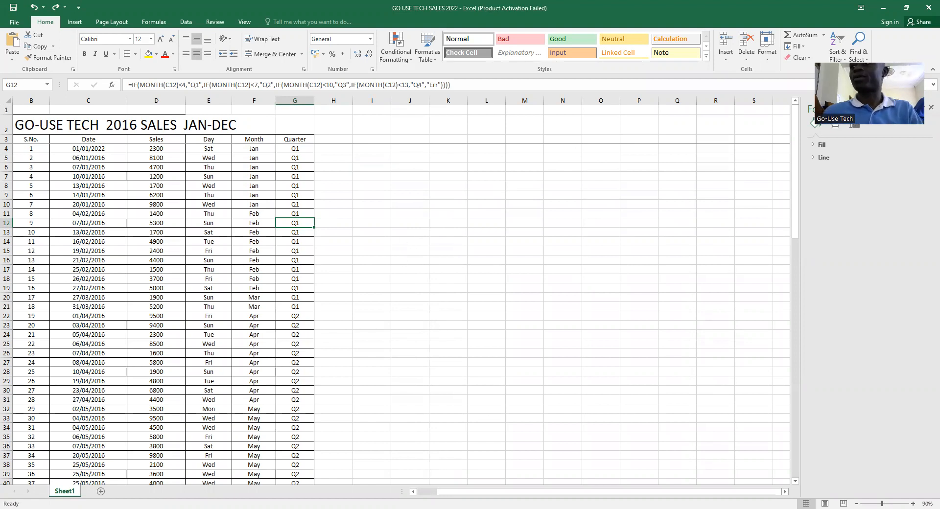
# - Examine the column headings of the 2016 sales table, from S.No. across to Quarter
pyautogui.click(899, 503)
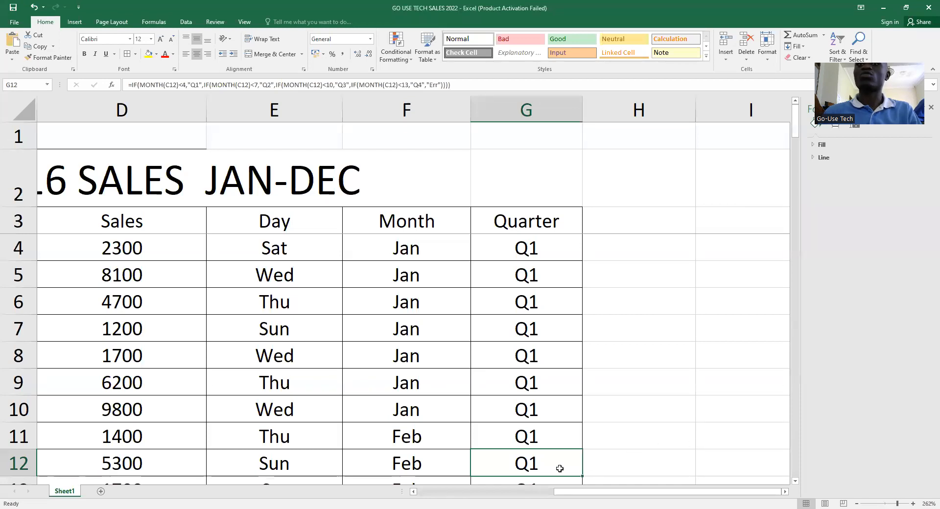
pyautogui.click(434, 495)
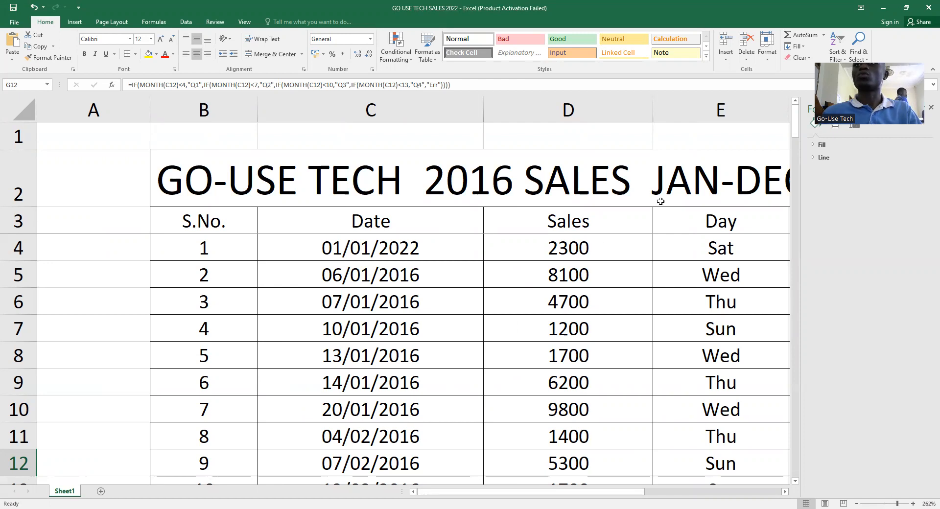
pyautogui.moveTo(897, 504); pyautogui.dragTo(893, 504)
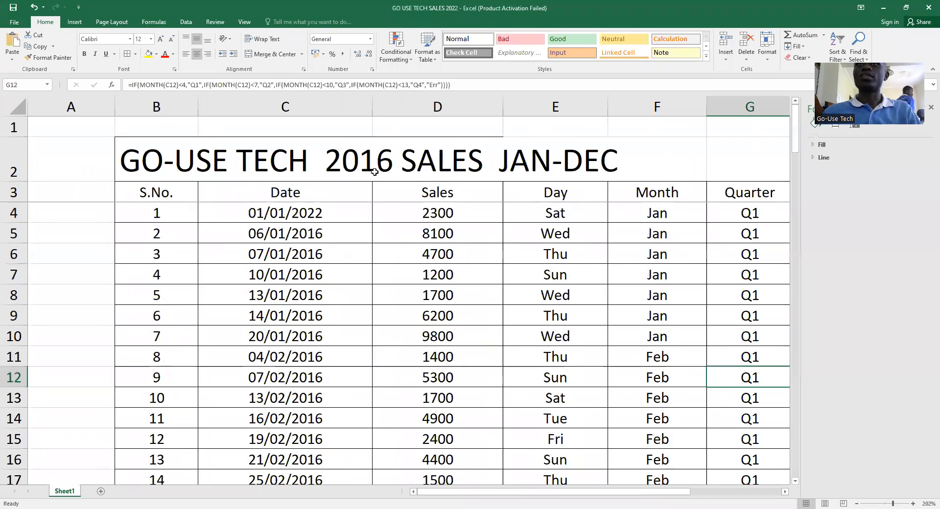
pyautogui.scroll(-6, 886, 495)
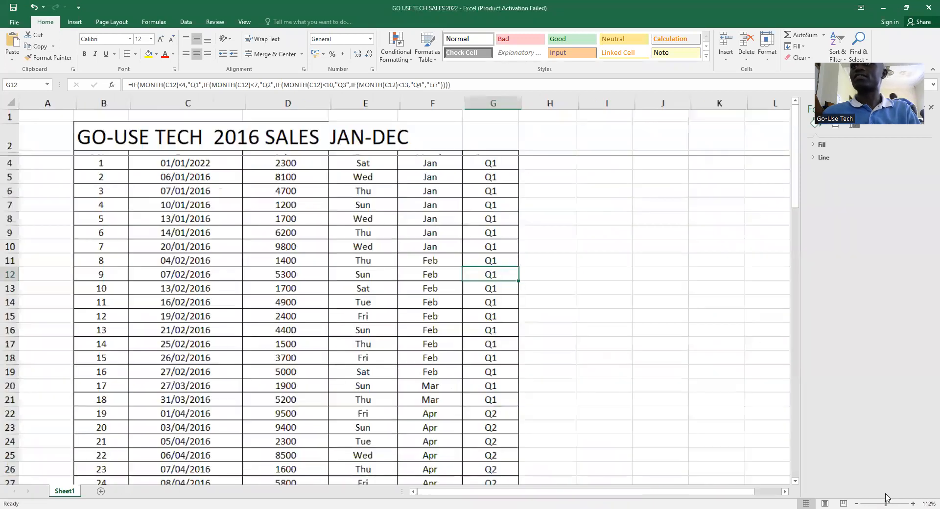
pyautogui.click(892, 503)
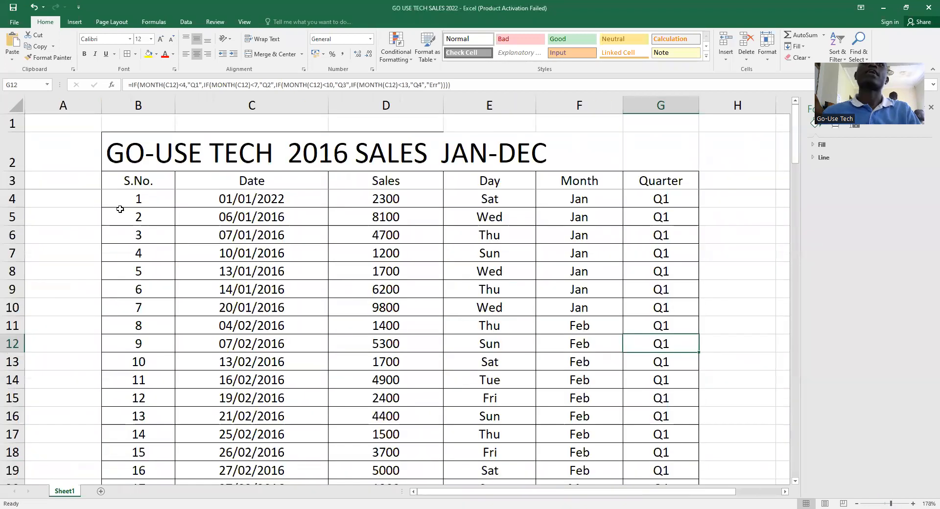
pyautogui.click(140, 181)
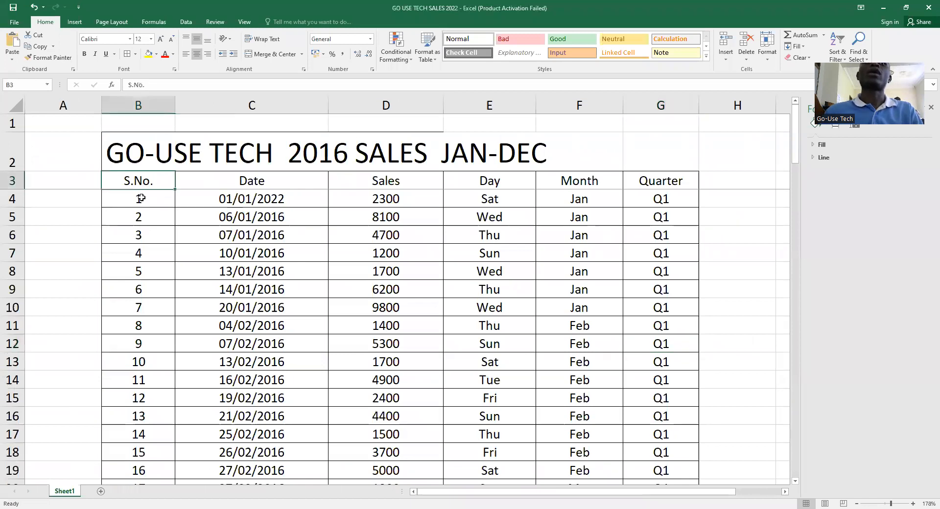
pyautogui.click(189, 182)
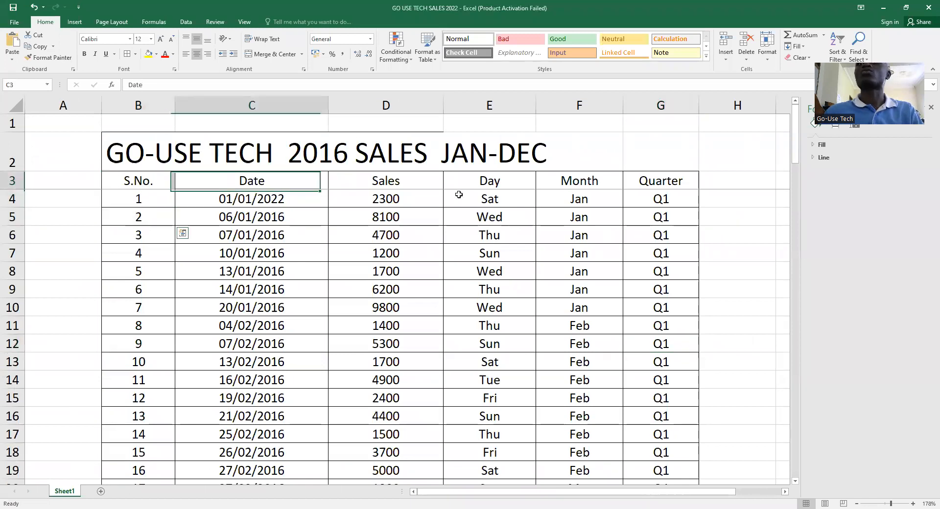
pyautogui.moveTo(588, 182); pyautogui.dragTo(588, 194)
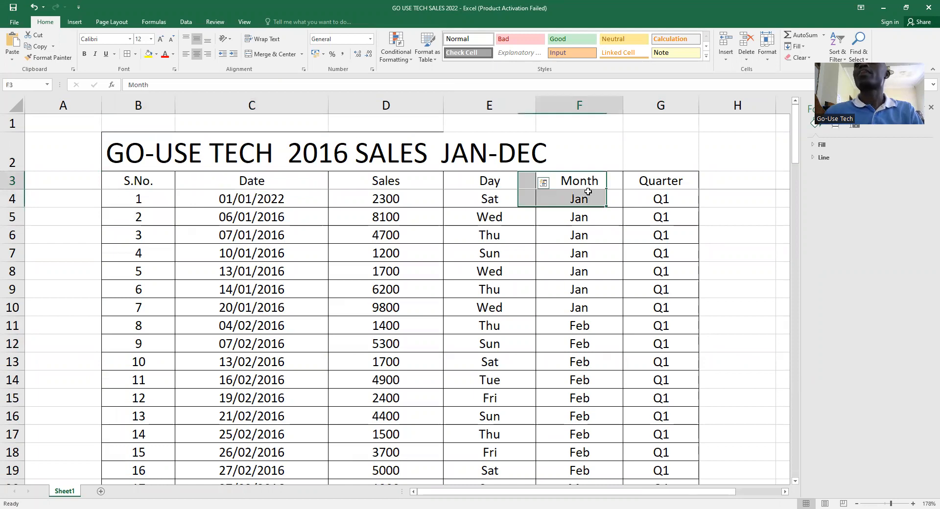
pyautogui.moveTo(652, 184); pyautogui.dragTo(647, 251)
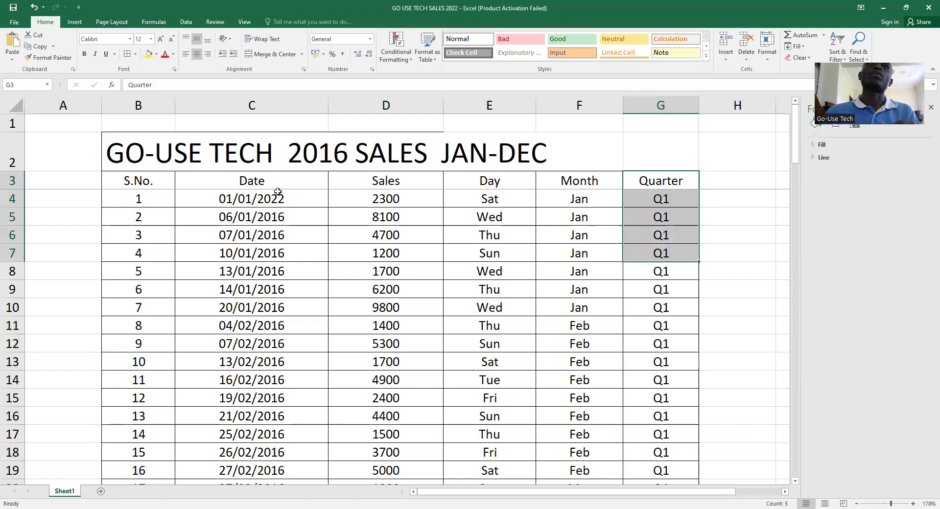
# - Review the entries under each sales table heading, including how the quarters are assigned to the months
pyautogui.click(148, 181)
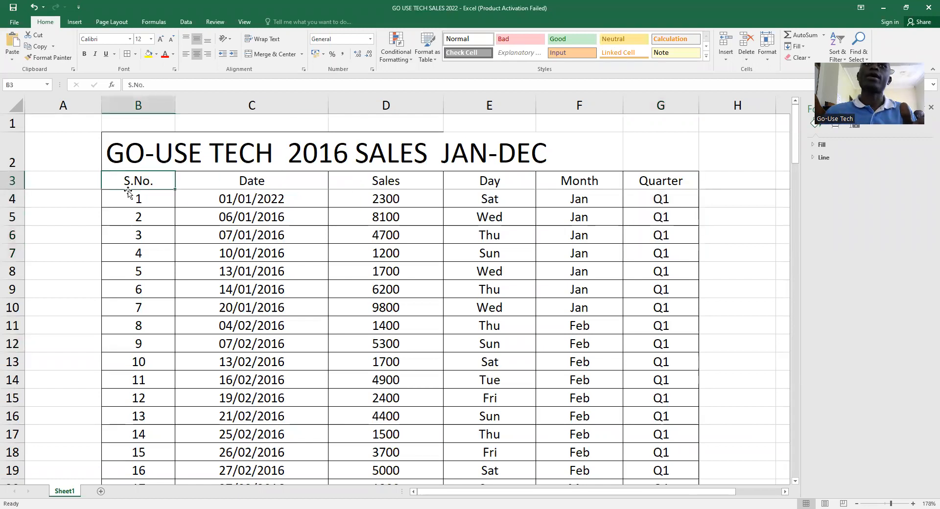
pyautogui.moveTo(134, 197); pyautogui.dragTo(184, 177)
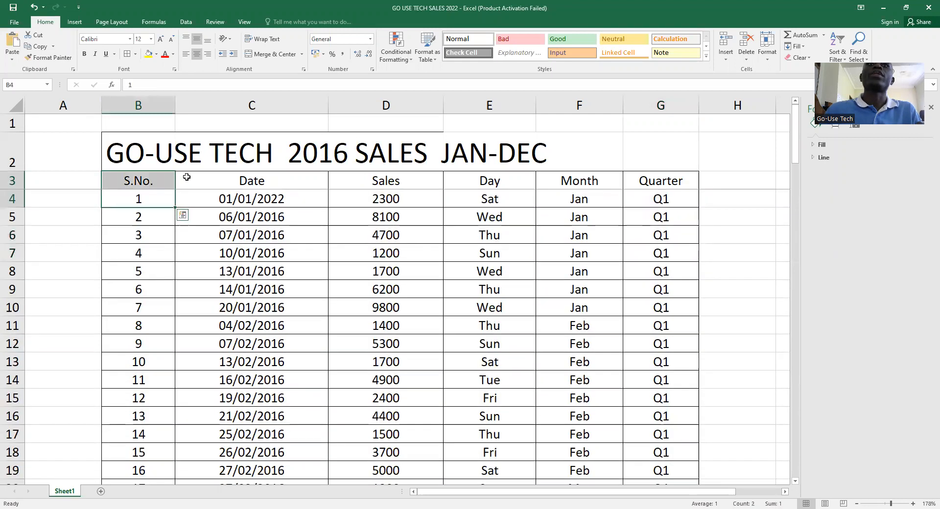
pyautogui.click(225, 177)
pyautogui.click(255, 200)
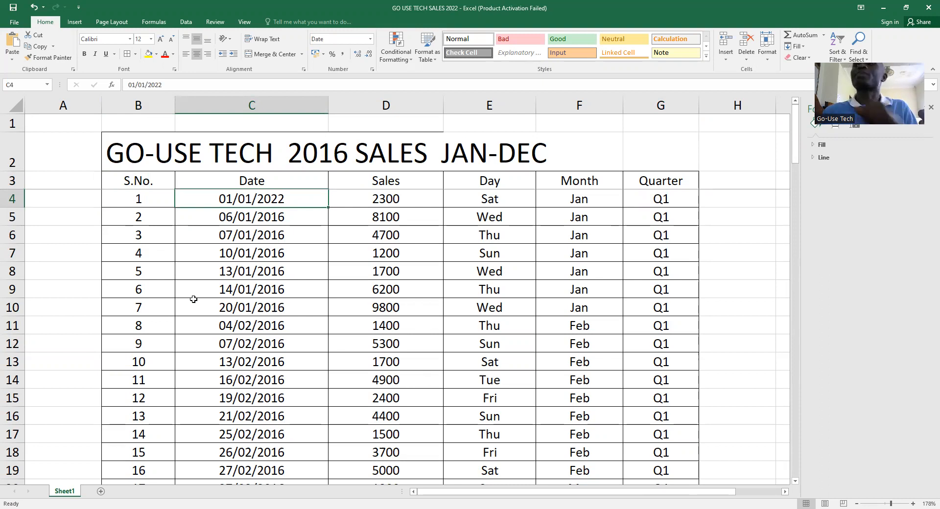
pyautogui.click(381, 181)
pyautogui.click(406, 202)
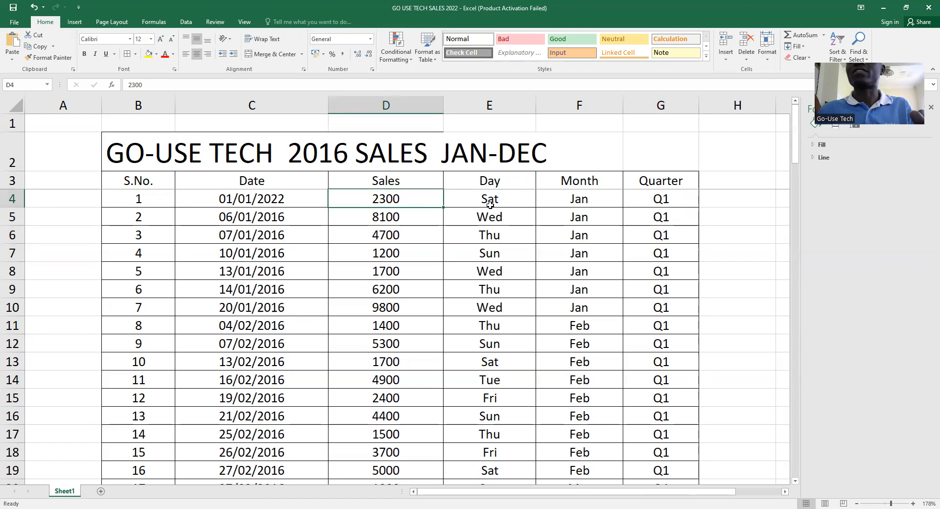
pyautogui.click(509, 183)
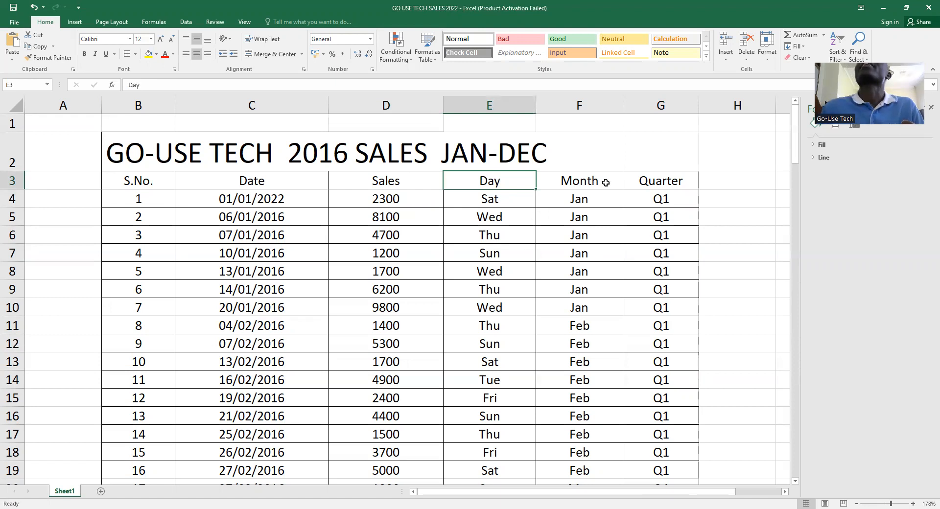
pyautogui.click(606, 182)
pyautogui.moveTo(587, 223); pyautogui.dragTo(572, 373)
pyautogui.moveTo(664, 198); pyautogui.dragTo(648, 245)
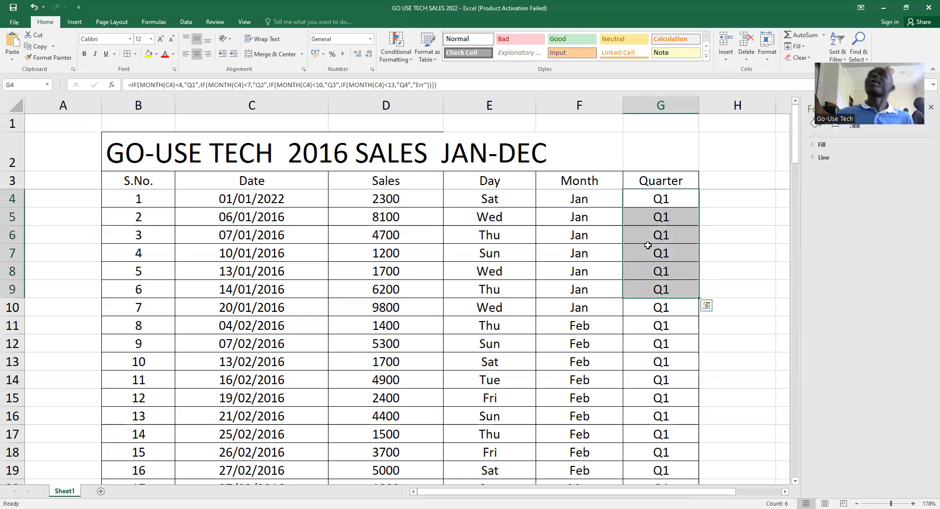
pyautogui.scroll(-5, 642, 264)
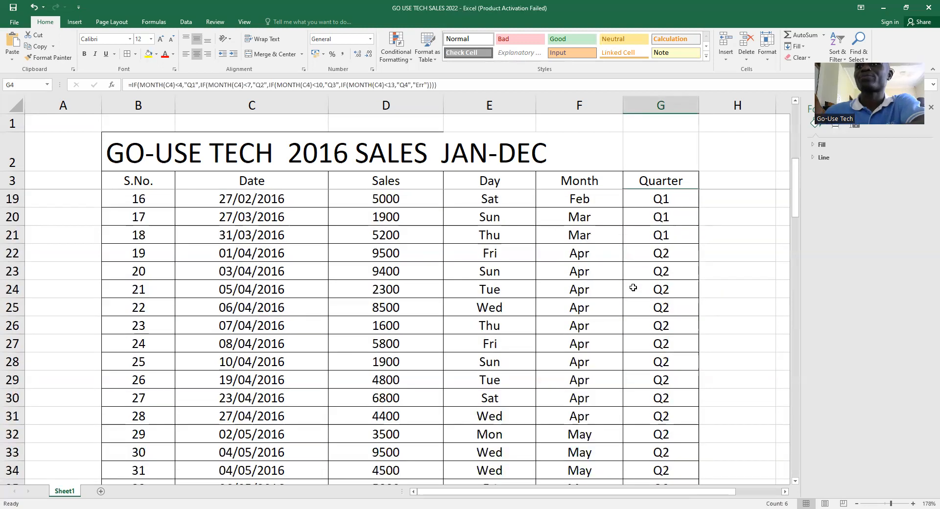
pyautogui.scroll(1, 634, 288)
pyautogui.scroll(4, 764, 278)
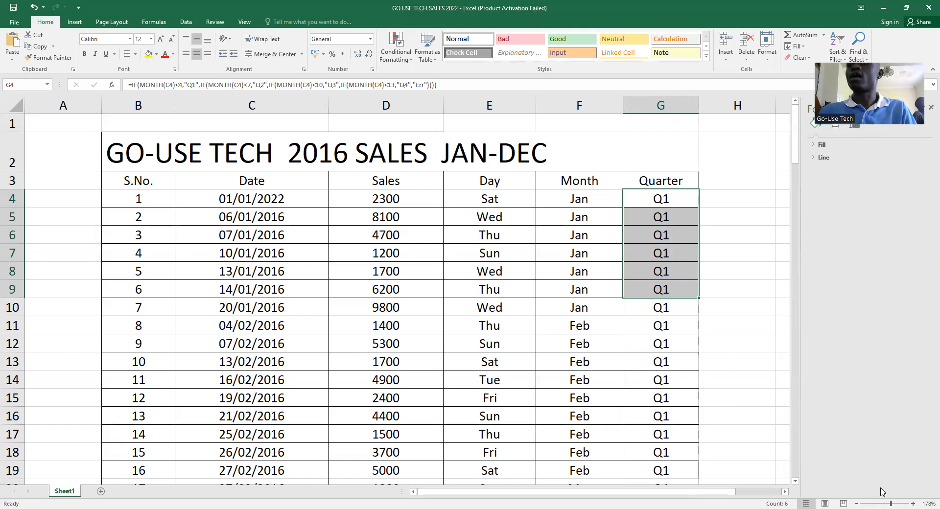
# - Merge and center cells H2:J2 beside the sales table's title
pyautogui.click(757, 430)
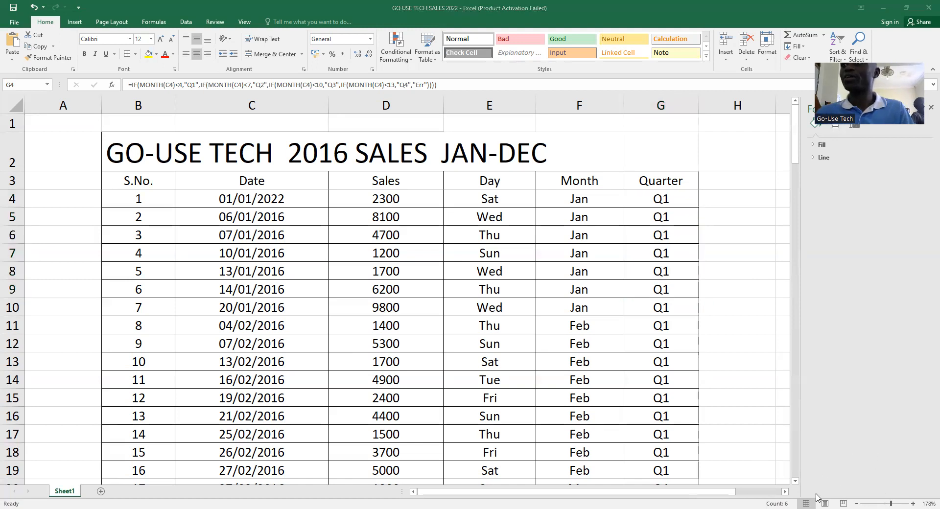
pyautogui.click(720, 497)
pyautogui.moveTo(732, 495); pyautogui.dragTo(833, 493)
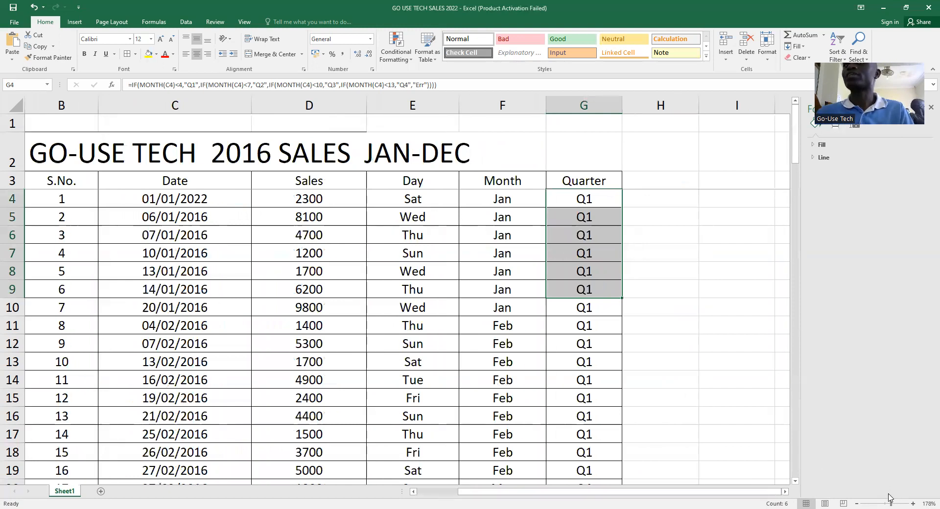
pyautogui.moveTo(891, 504); pyautogui.dragTo(889, 503)
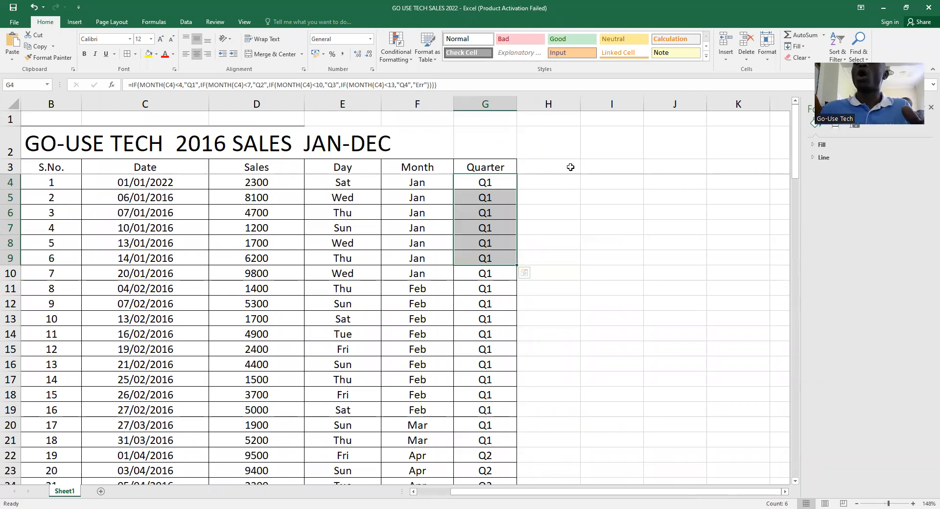
pyautogui.click(573, 168)
pyautogui.click(577, 141)
pyautogui.moveTo(578, 141); pyautogui.dragTo(664, 149)
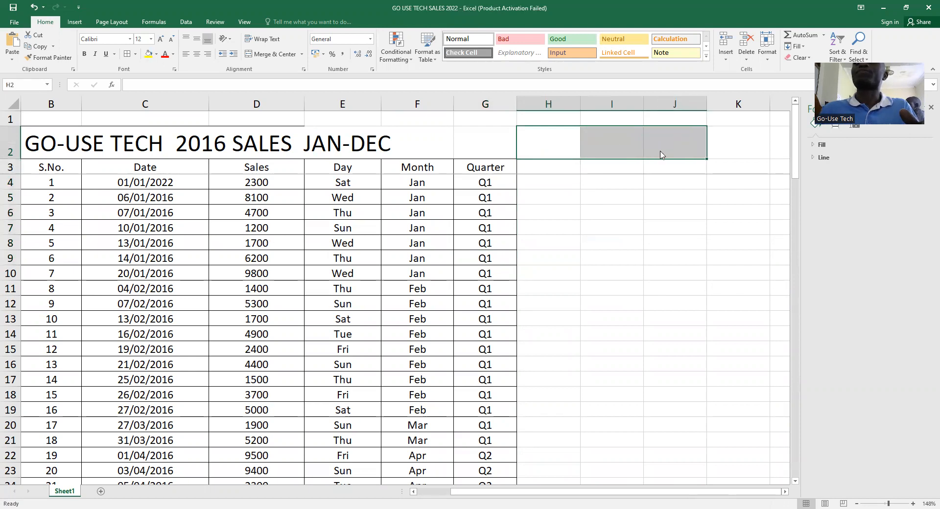
pyautogui.rightClick(664, 149)
pyautogui.click(263, 56)
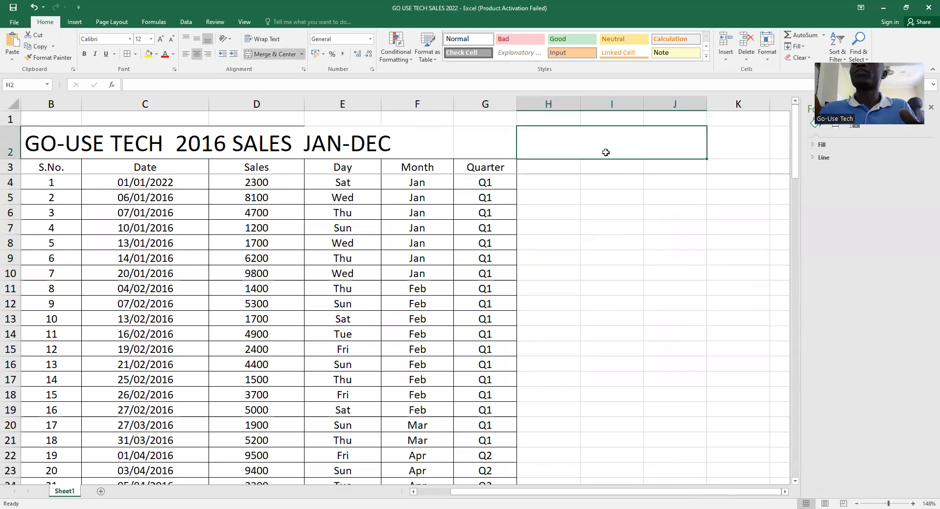
# - Enter the heading SUM IF in the merged cell H2:J2
pyautogui.doubleClick(598, 143)
pyautogui.write('SU')
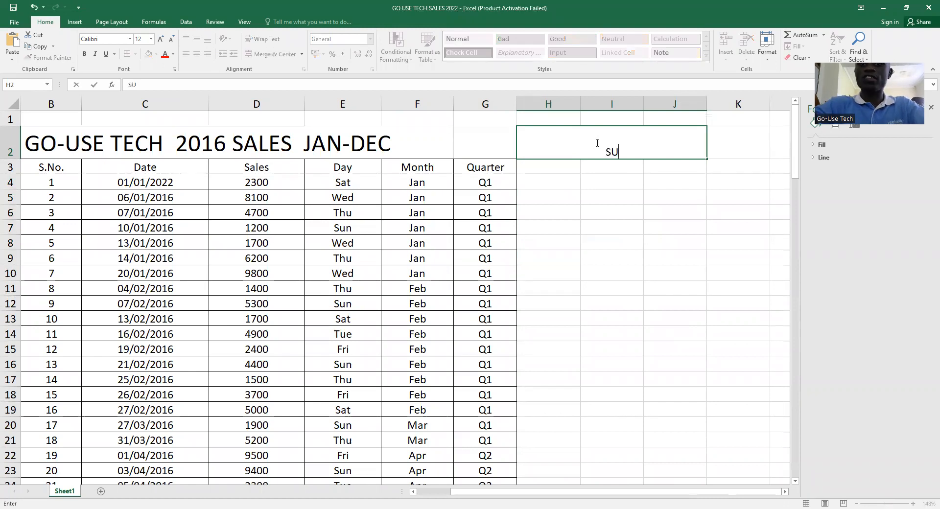
pyautogui.write('M IF')
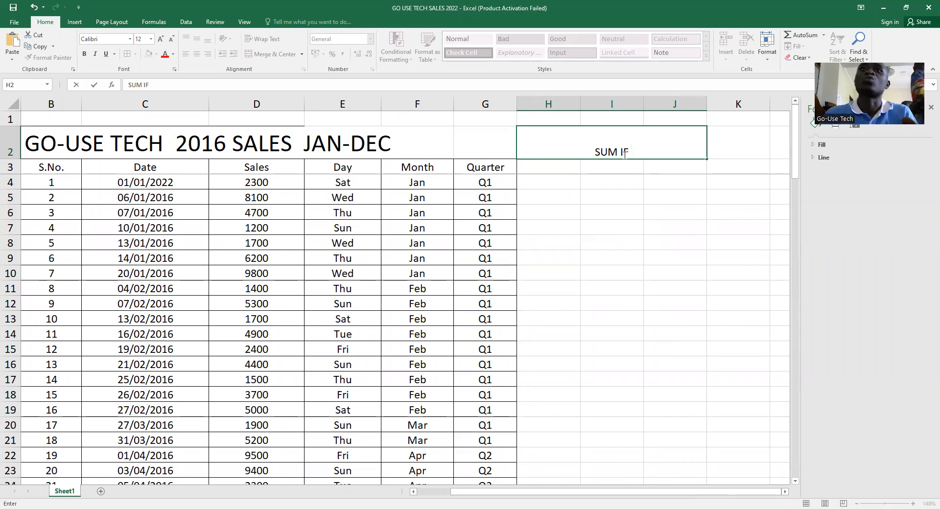
pyautogui.click(281, 103)
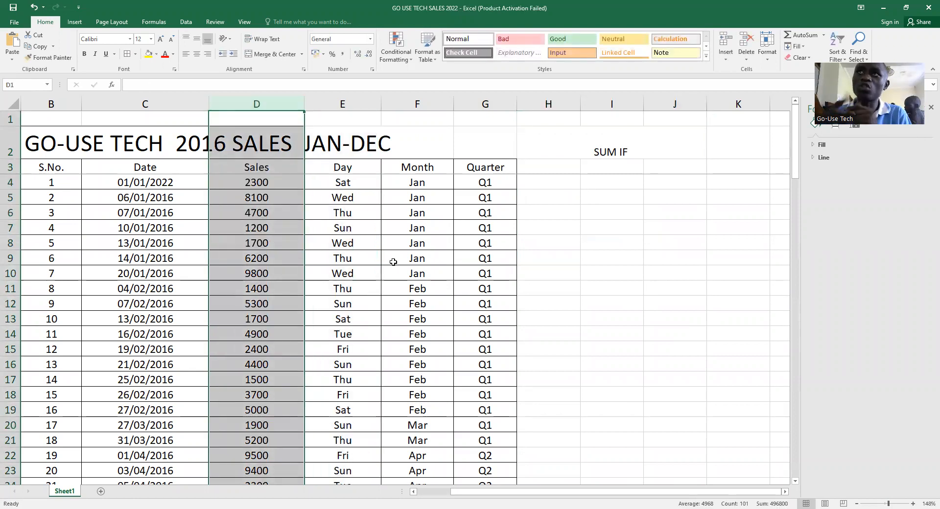
# - Enter the label TOTAL SALES in cell H4
pyautogui.click(561, 185)
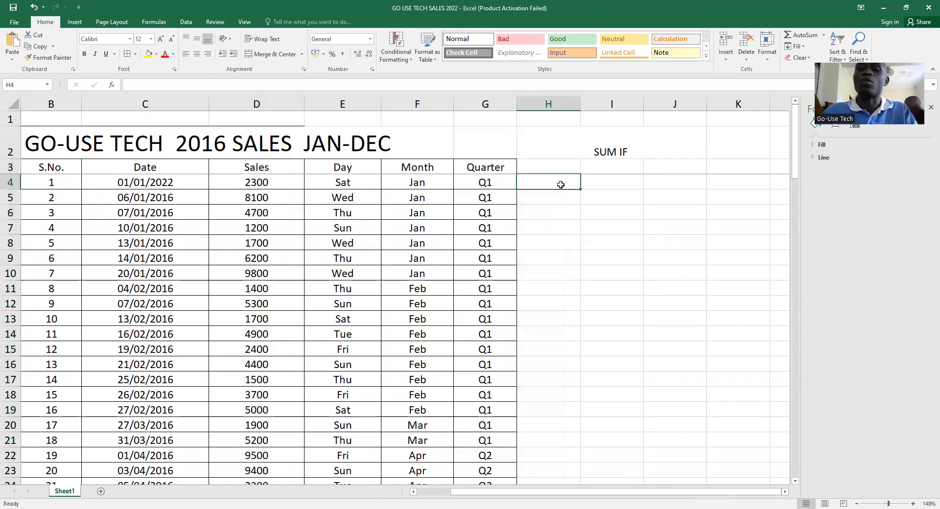
pyautogui.write('TOTA')
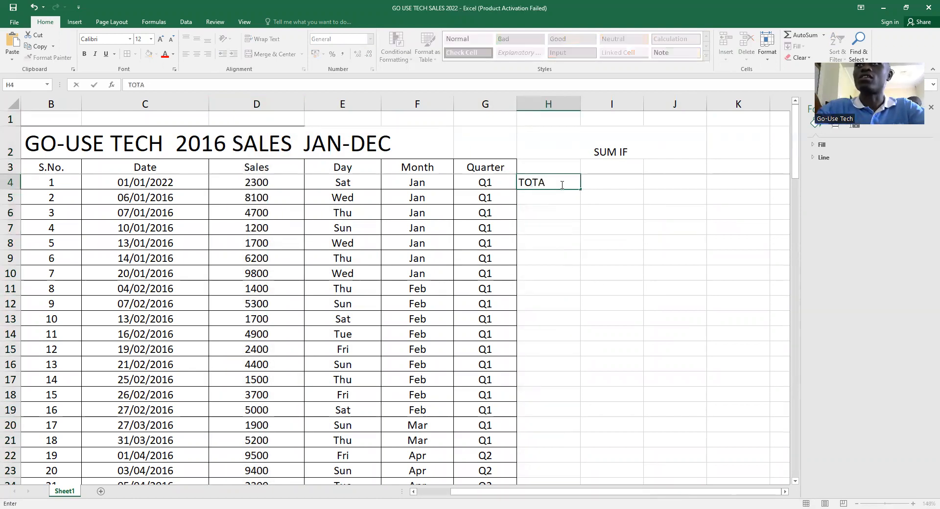
pyautogui.write('L SAE')
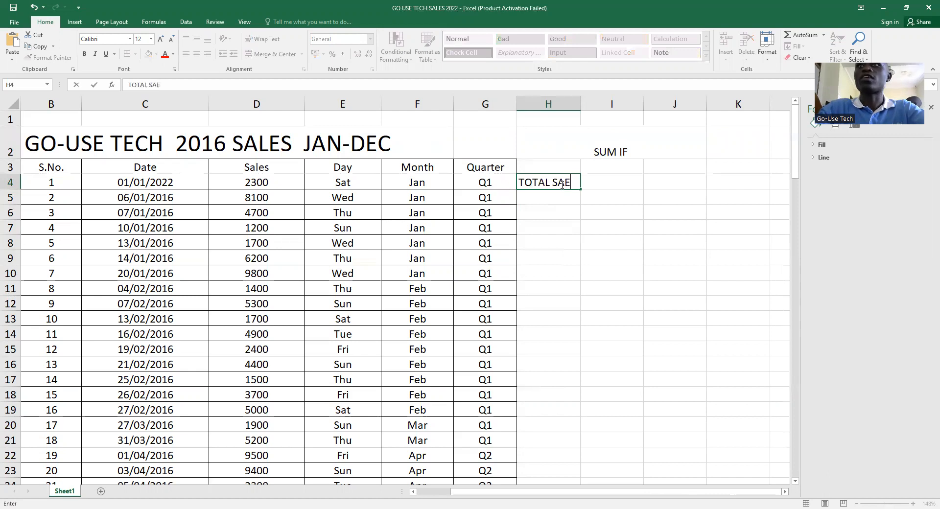
pyautogui.press('BackSpace')
pyautogui.write('LES')
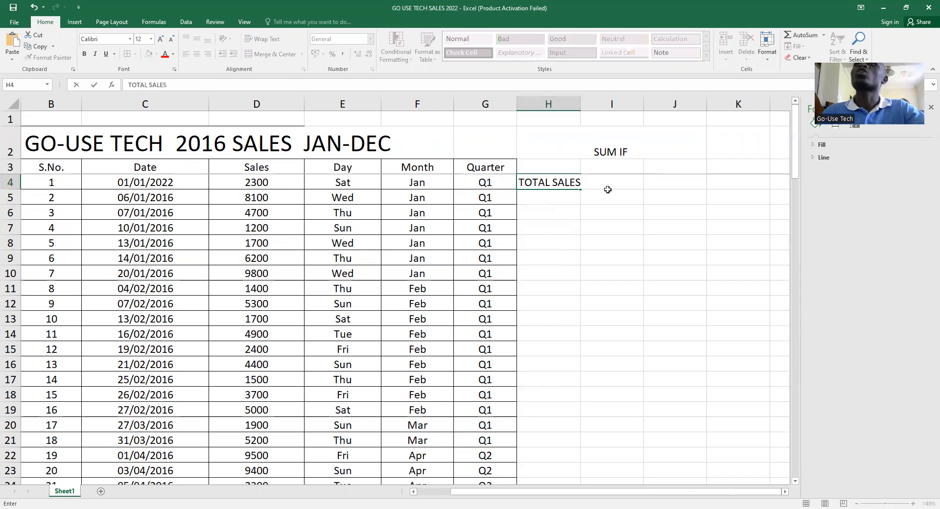
pyautogui.press('Return')
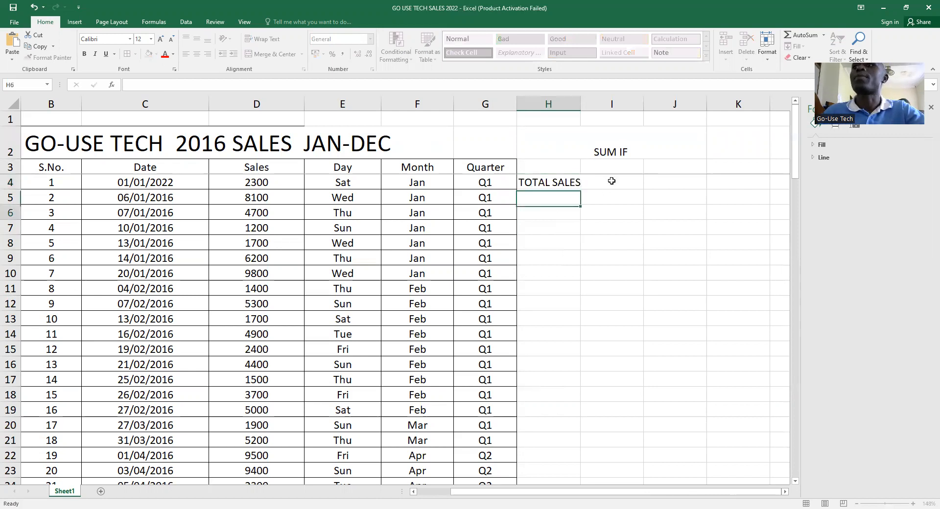
# - Enter the formula =SUM(D4:D103) in cell I4 to total the Sales column beside the TOTAL SALES label
pyautogui.click(612, 181)
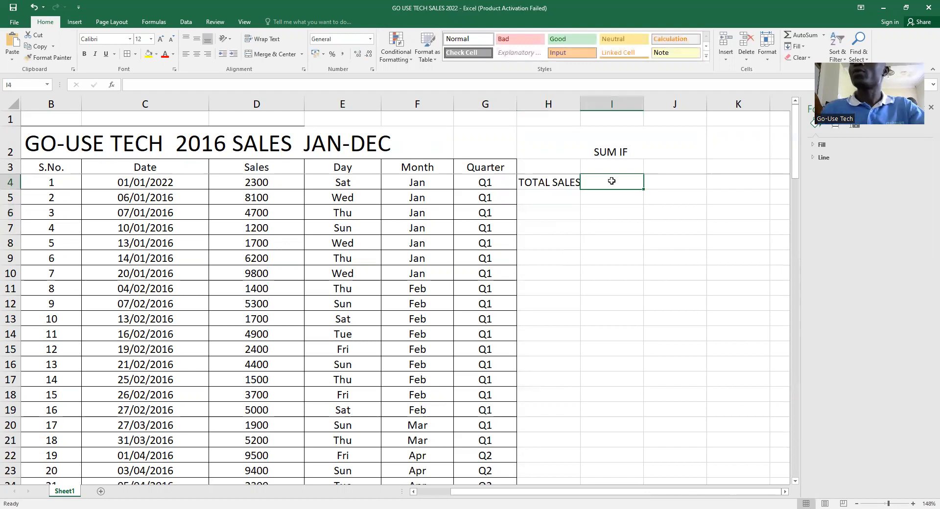
pyautogui.write('=')
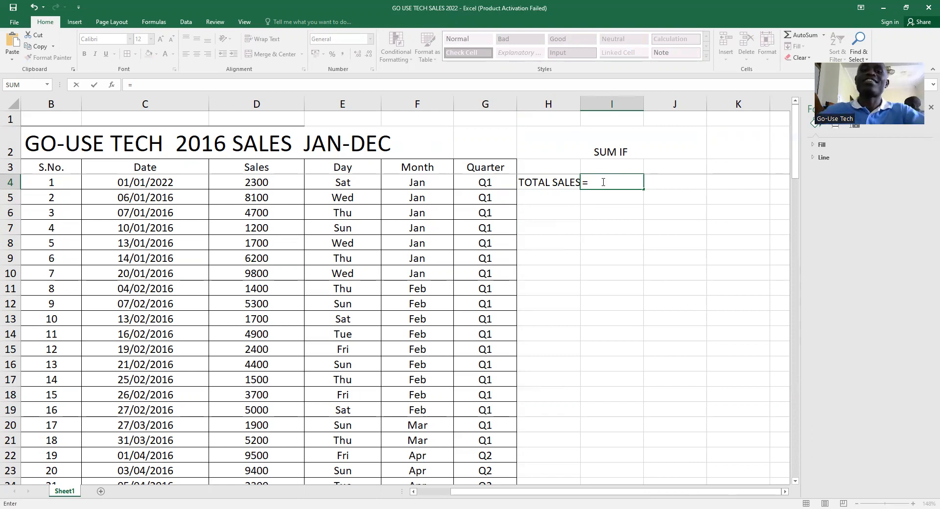
pyautogui.write('SU')
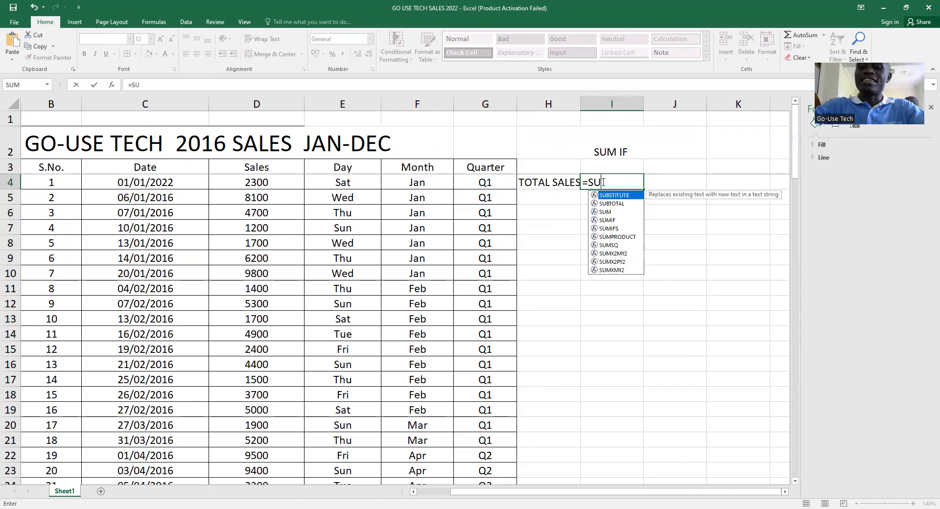
pyautogui.write('M')
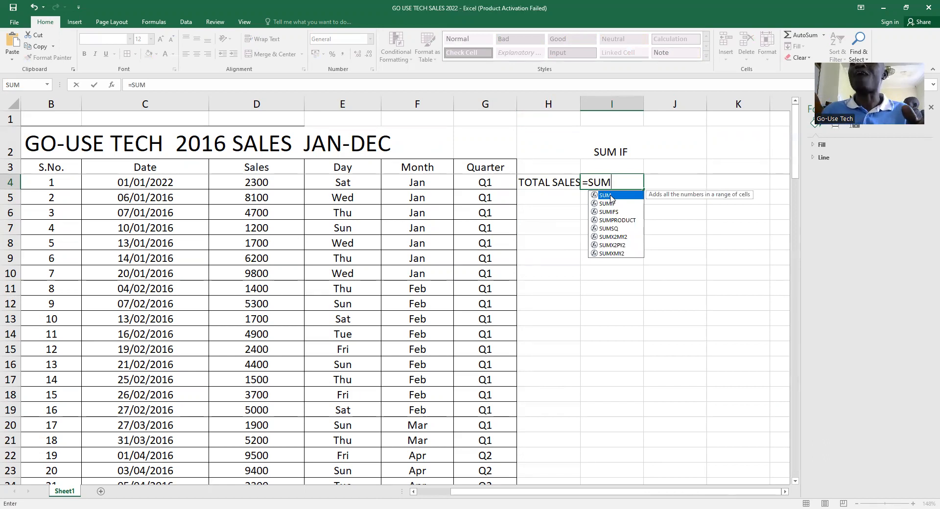
pyautogui.doubleClick(611, 198)
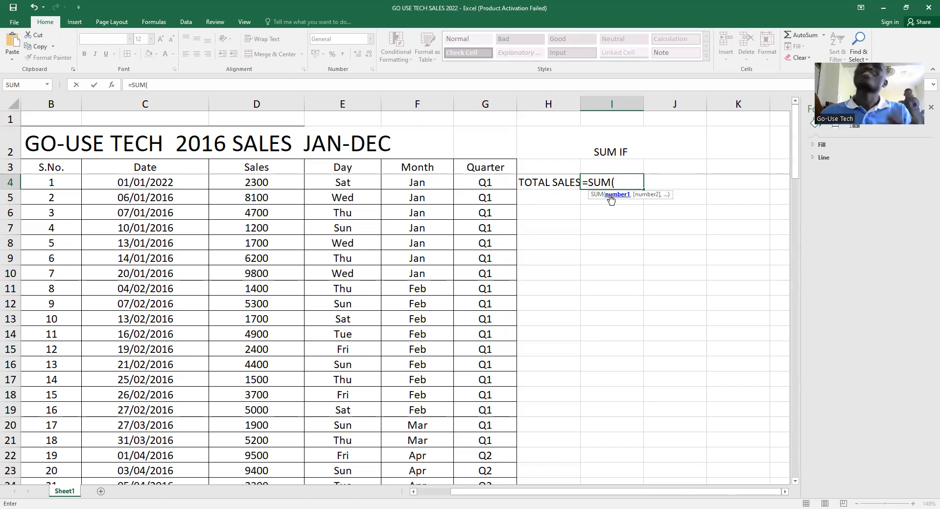
pyautogui.click(11, 182)
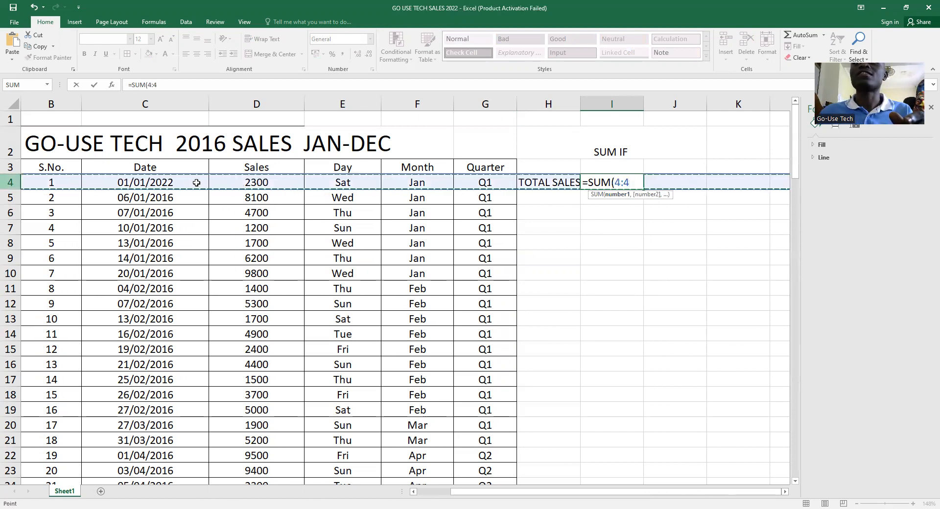
pyautogui.click(256, 184)
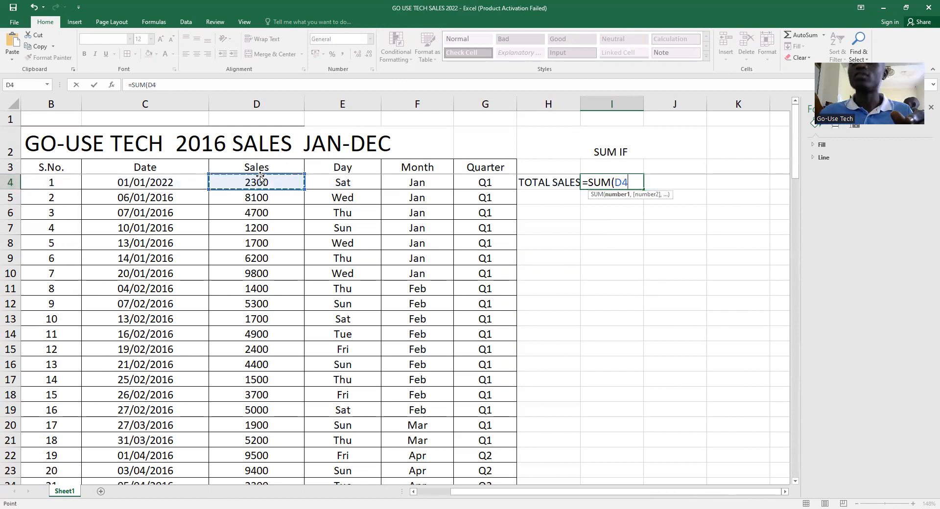
pyautogui.moveTo(263, 188); pyautogui.dragTo(257, 202)
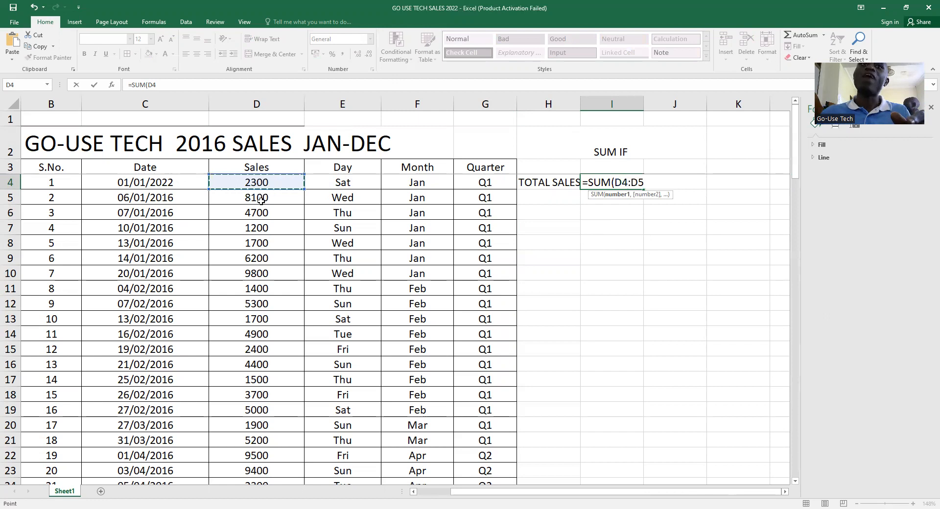
pyautogui.moveTo(280, 481); pyautogui.dragTo(267, 455)
pyautogui.scroll(-9, 296, 447)
pyautogui.scroll(-1, 268, 455)
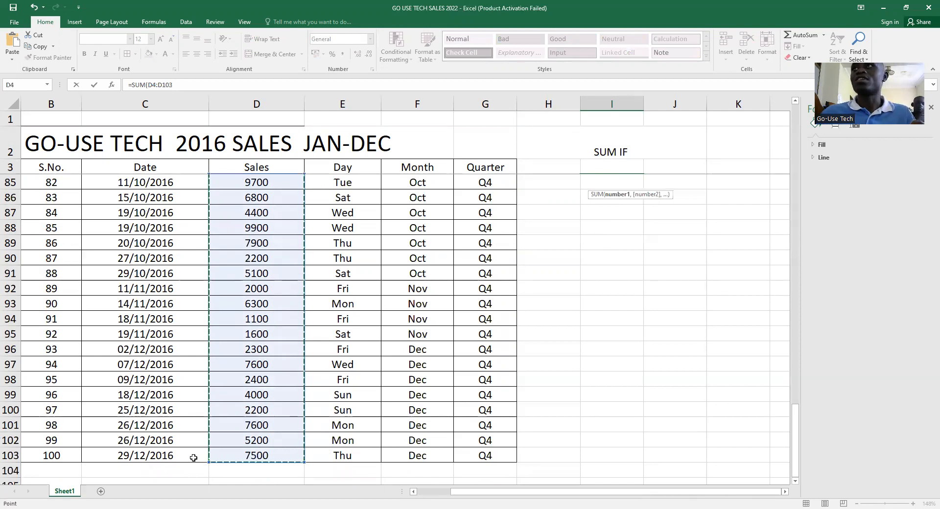
pyautogui.scroll(19, 380, 437)
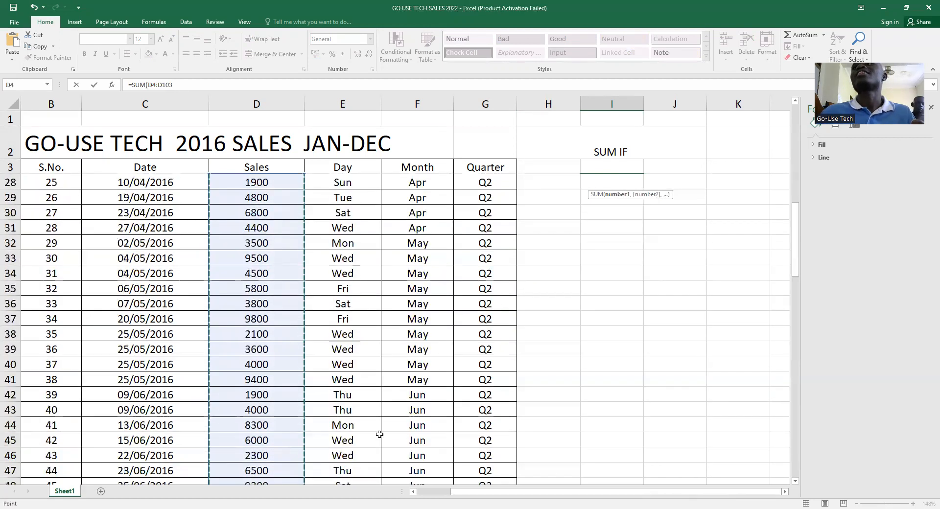
pyautogui.scroll(8, 380, 435)
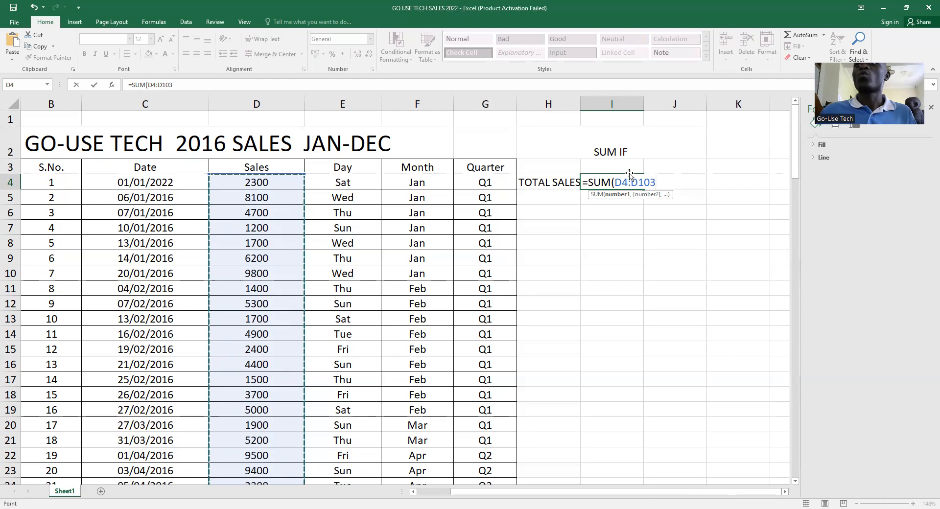
pyautogui.click(619, 182)
pyautogui.click(618, 182)
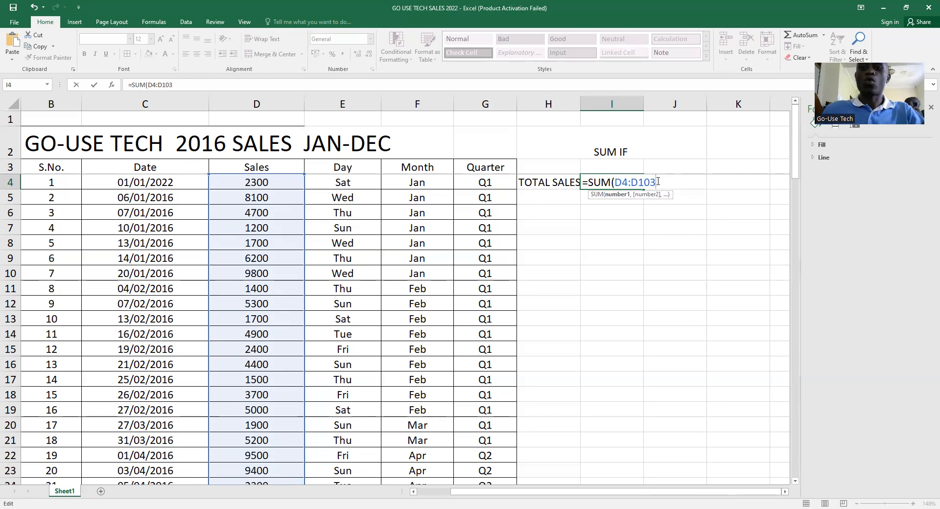
pyautogui.write(')')
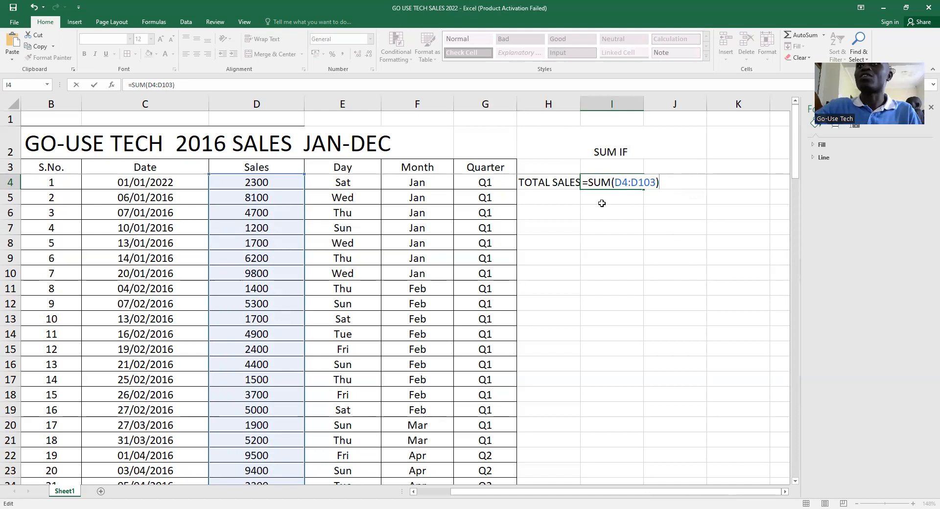
pyautogui.press('Return')
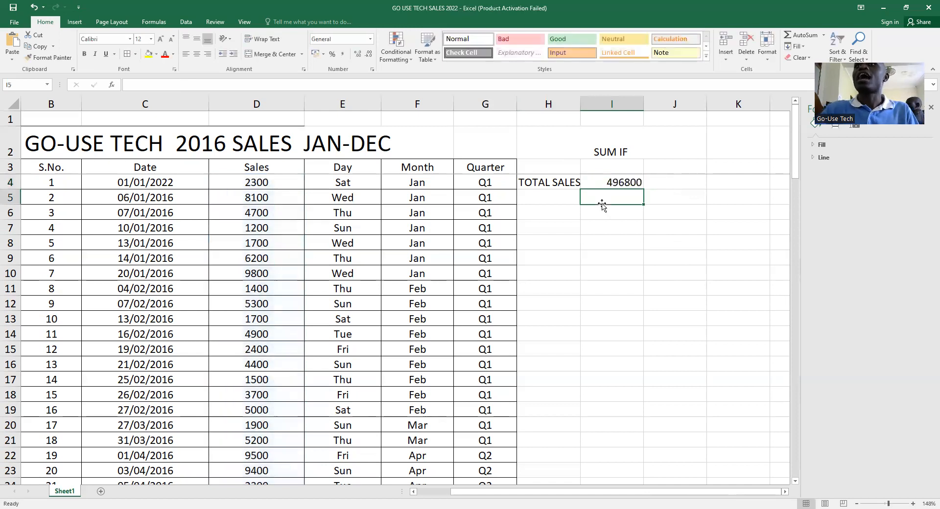
pyautogui.click(617, 183)
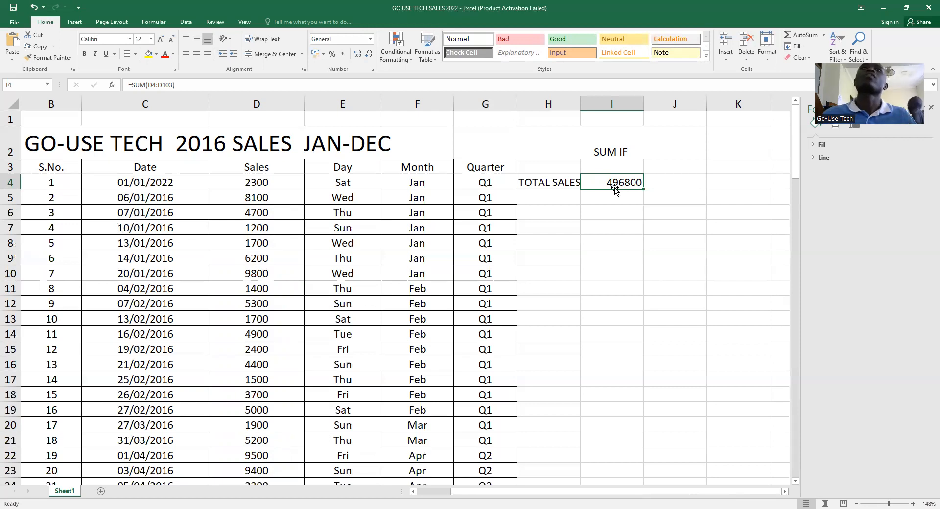
pyautogui.moveTo(196, 84); pyautogui.dragTo(125, 84)
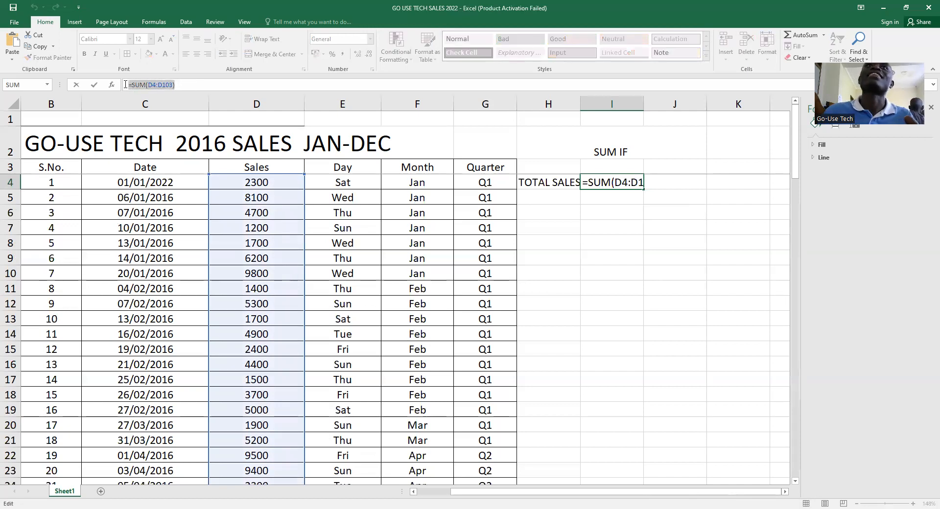
pyautogui.write('=')
pyautogui.click(618, 196)
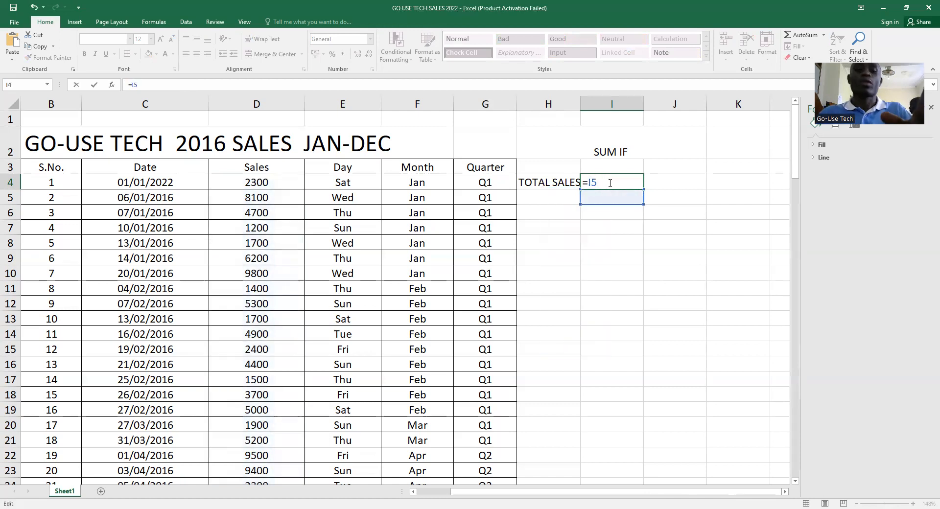
pyautogui.hotkey('ctrl', 'z')
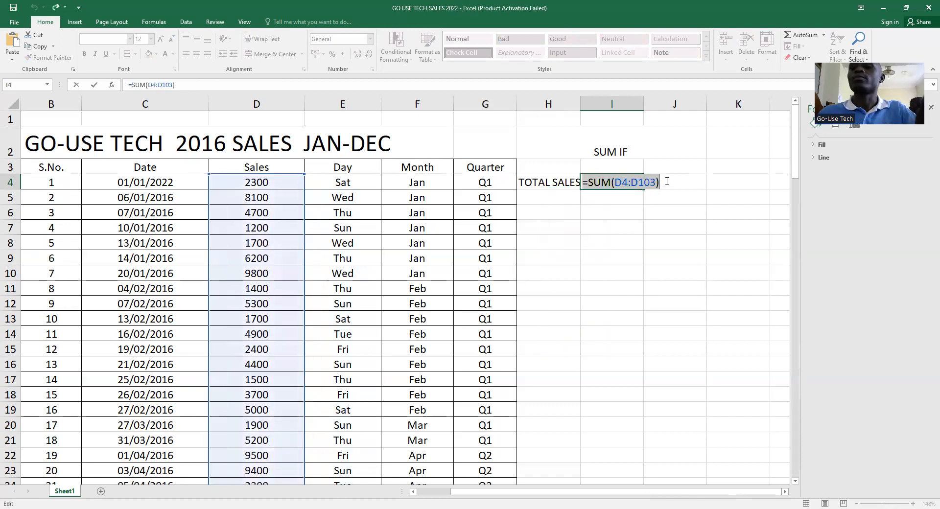
pyautogui.press('Return')
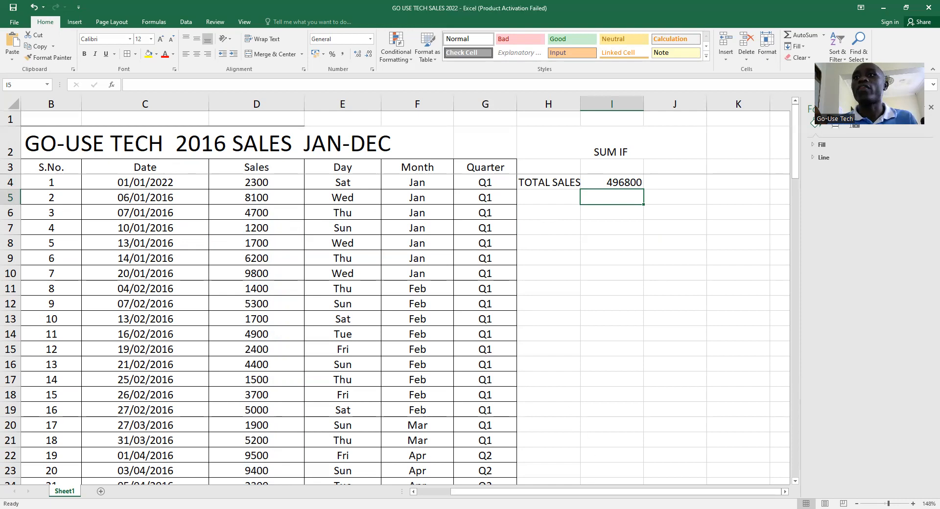
# - Check the monthly sales summary in the Notepad notes and the entries in the sales table's Month column
pyautogui.hotkey('alt', 'Tab')
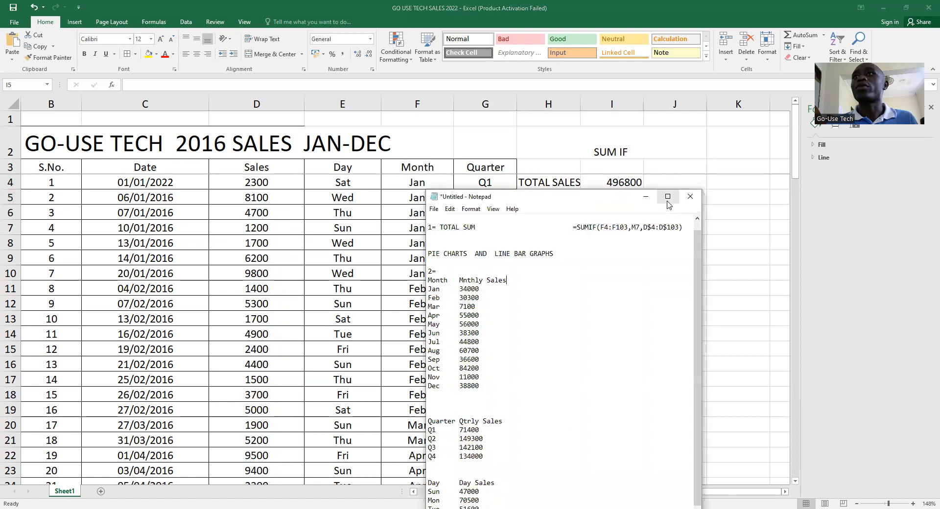
pyautogui.click(647, 198)
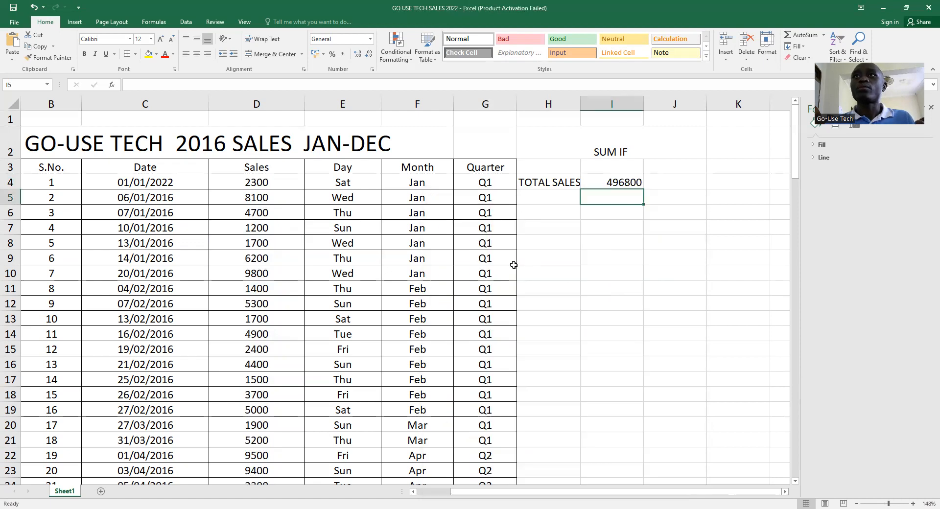
pyautogui.click(419, 166)
pyautogui.keyDown('shift'); pyautogui.click(403, 281); pyautogui.keyUp('shift')
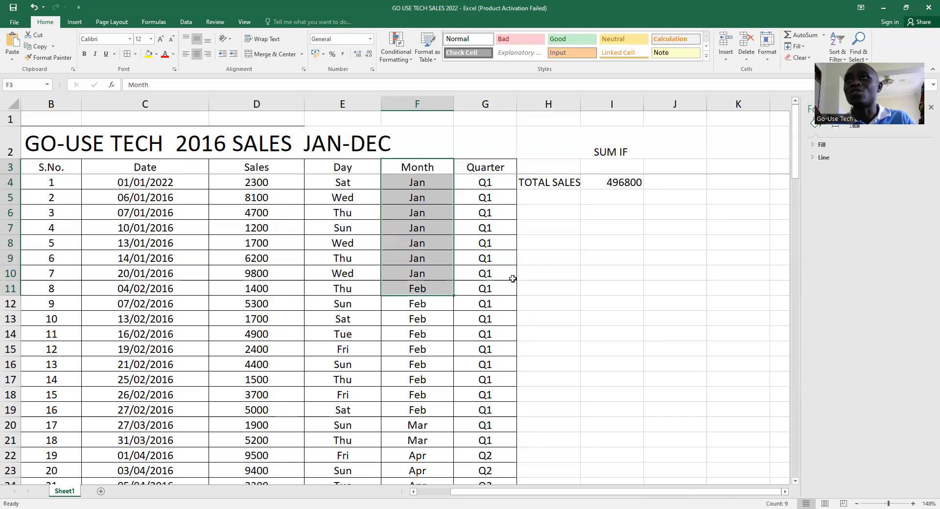
# - Enter the headings MONTH in cell H7 and MONTH SALES in cell I7
pyautogui.click(557, 229)
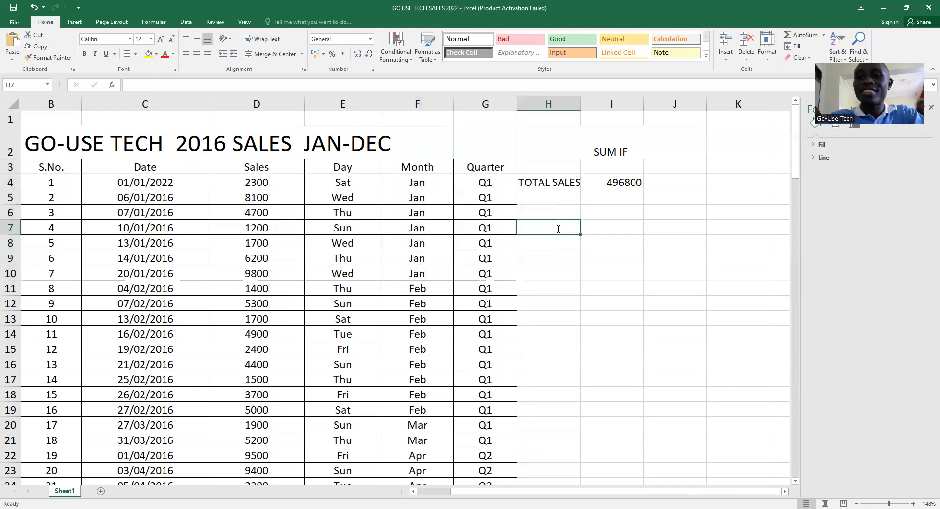
pyautogui.write('MONTH')
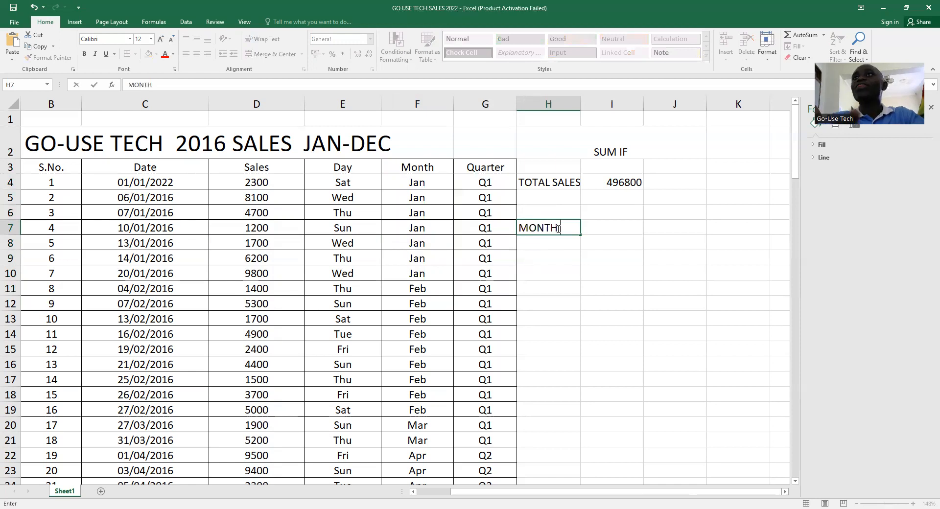
pyautogui.click(607, 229)
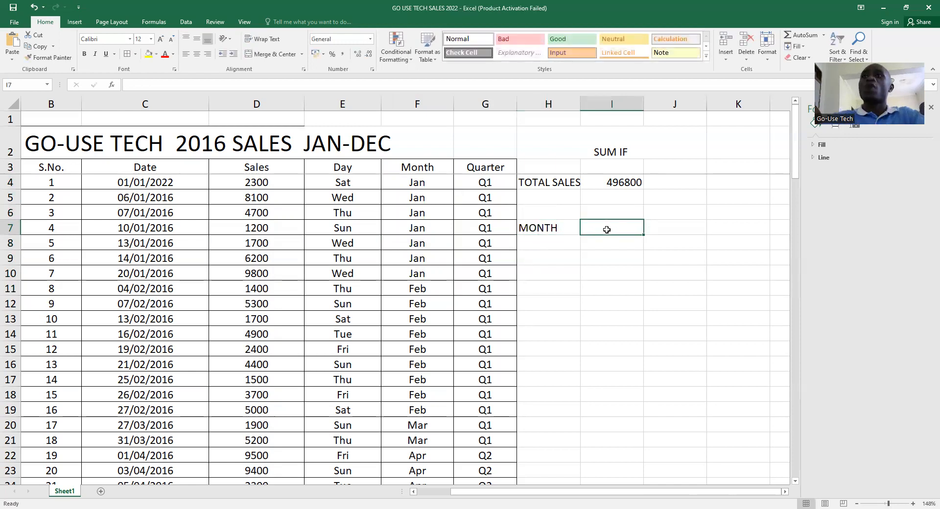
pyautogui.write('MONTH ')
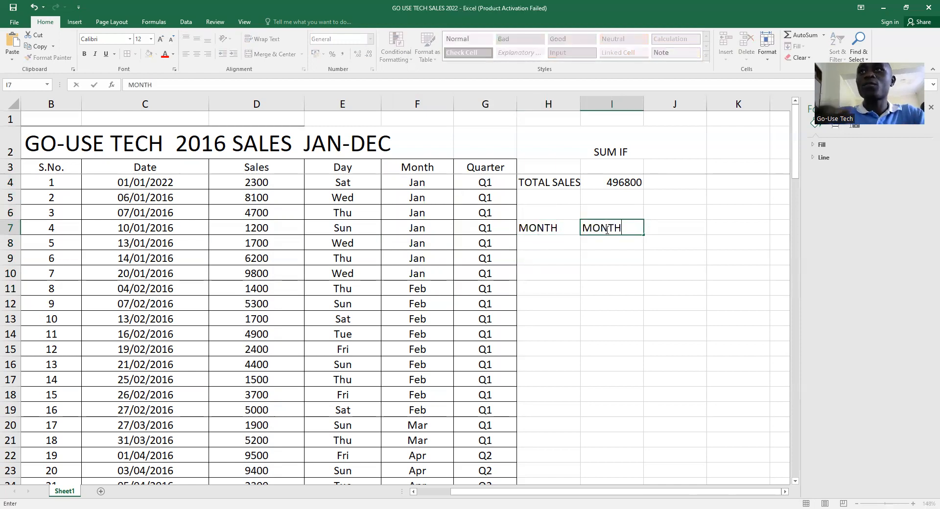
pyautogui.write('Sles')
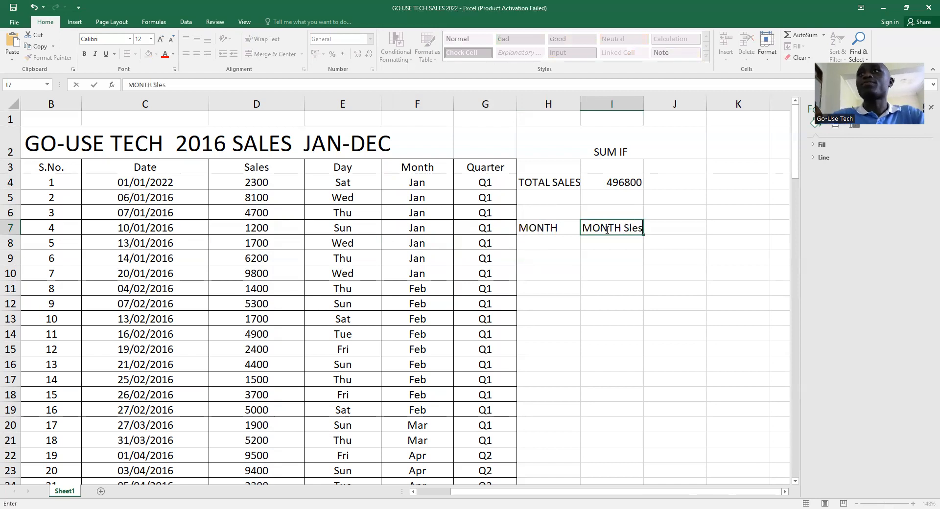
pyautogui.press('BackSpace')
pyautogui.press('BackSpace')
pyautogui.press('BackSpace')
pyautogui.write('LES')
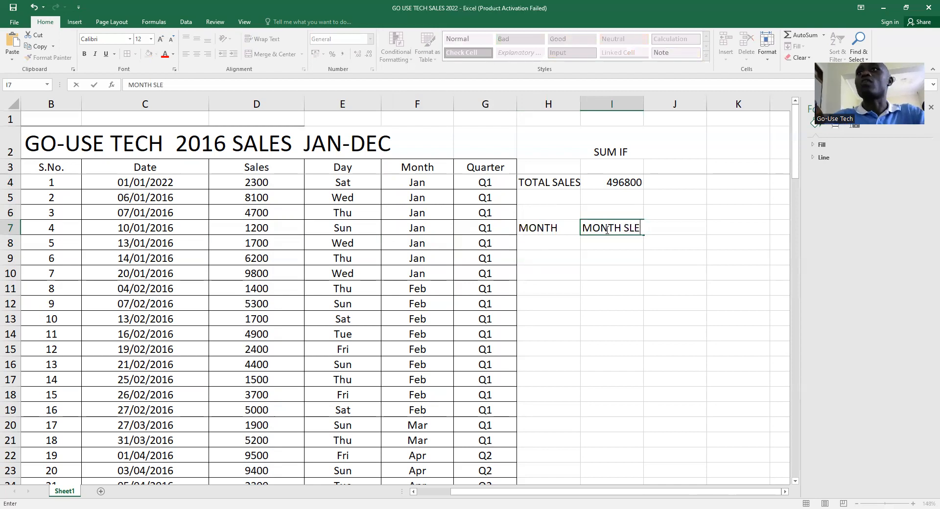
pyautogui.click(629, 227)
pyautogui.write('ALES')
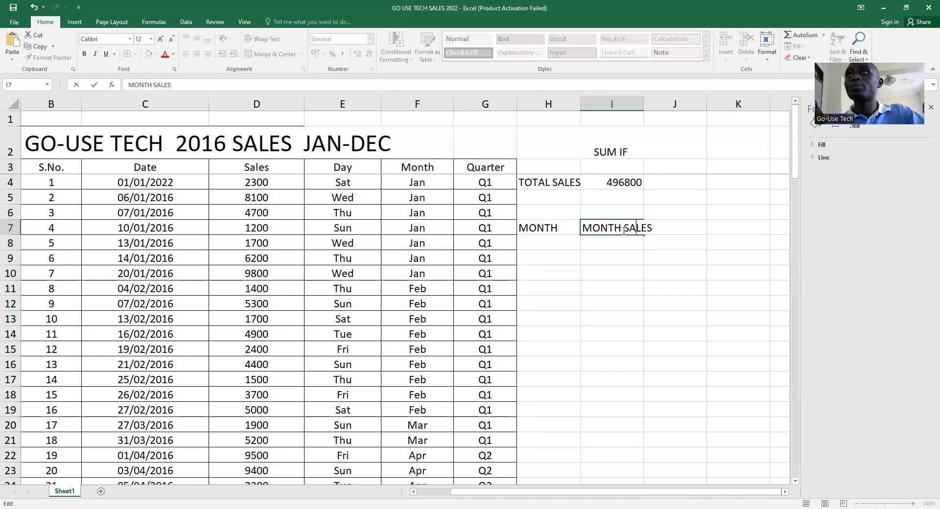
# - Enter JAN in cell H8 and fill the month series down to DEC in cell H19
pyautogui.click(562, 239)
pyautogui.write('JAN')
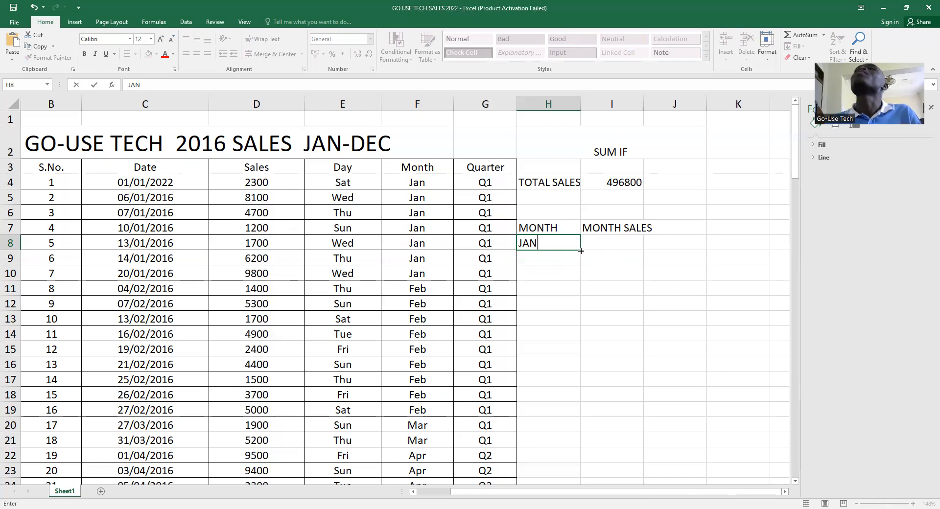
pyautogui.moveTo(580, 251); pyautogui.dragTo(574, 420)
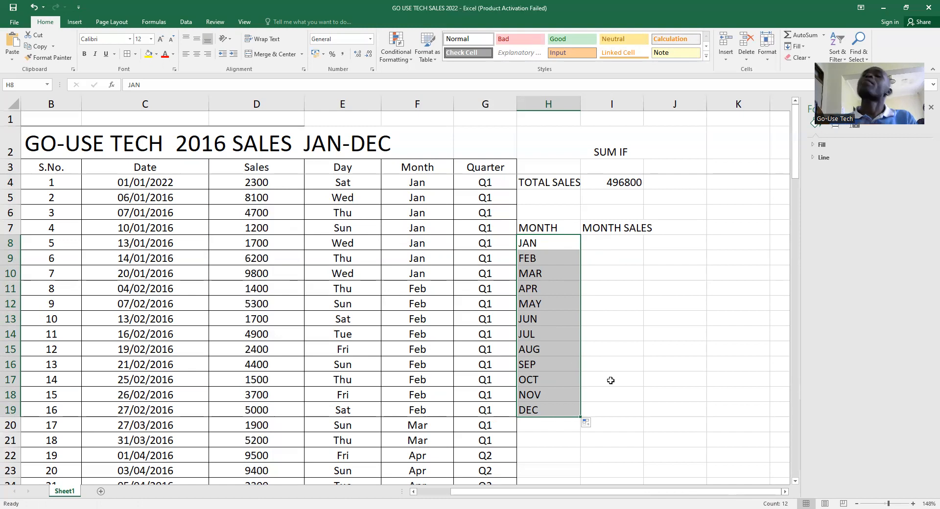
# - Start a SUMIF formula in cell I8, beside JAN under the MONTH SALES heading
pyautogui.click(623, 241)
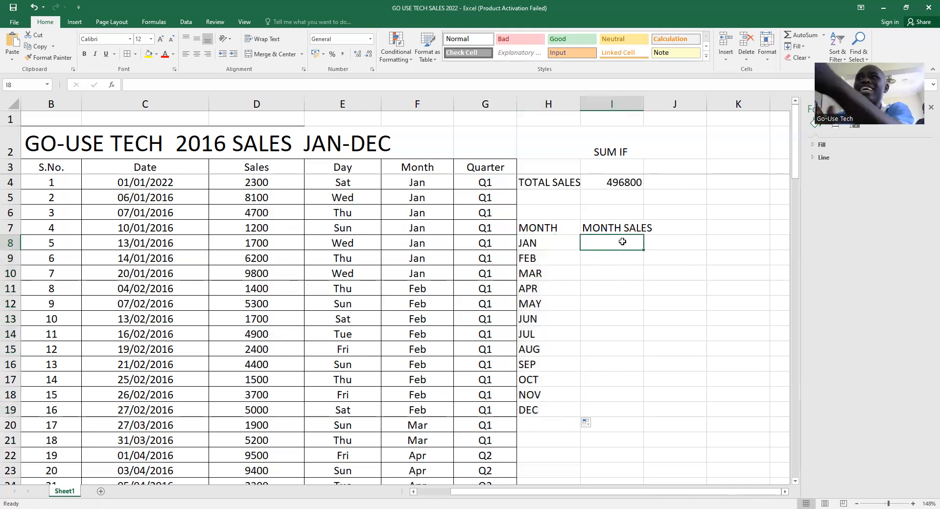
pyautogui.click(607, 284)
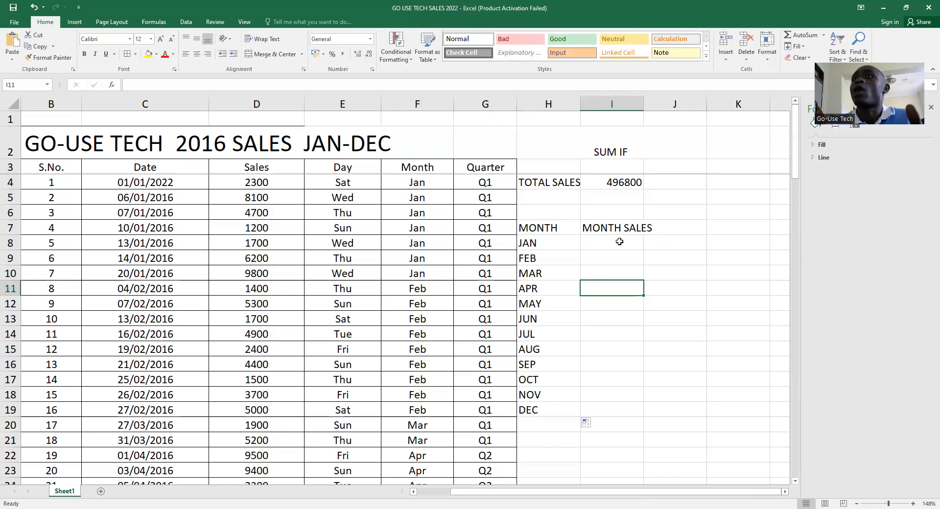
pyautogui.click(601, 247)
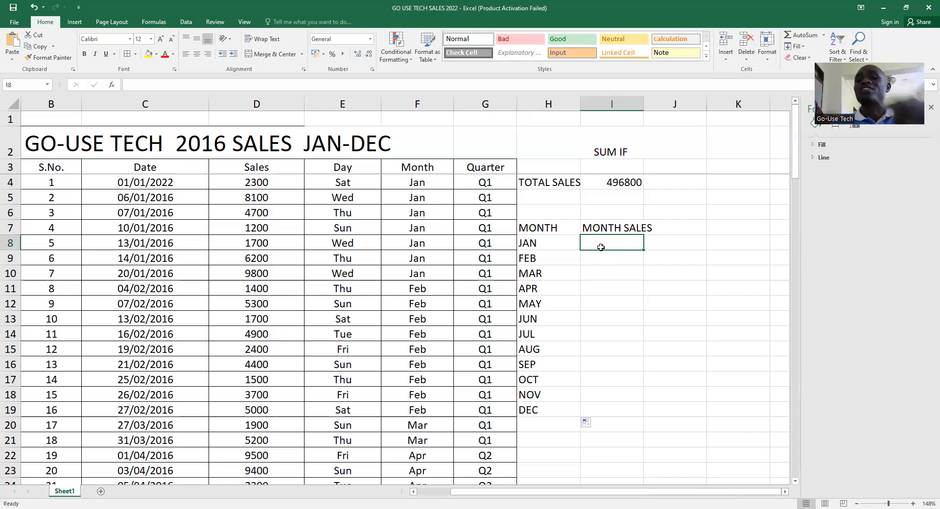
pyautogui.write('=')
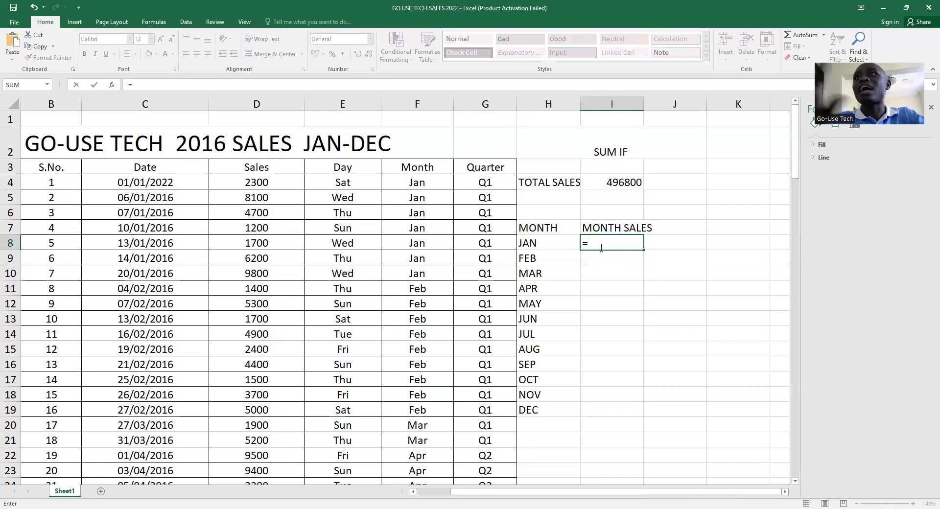
pyautogui.write('SUM')
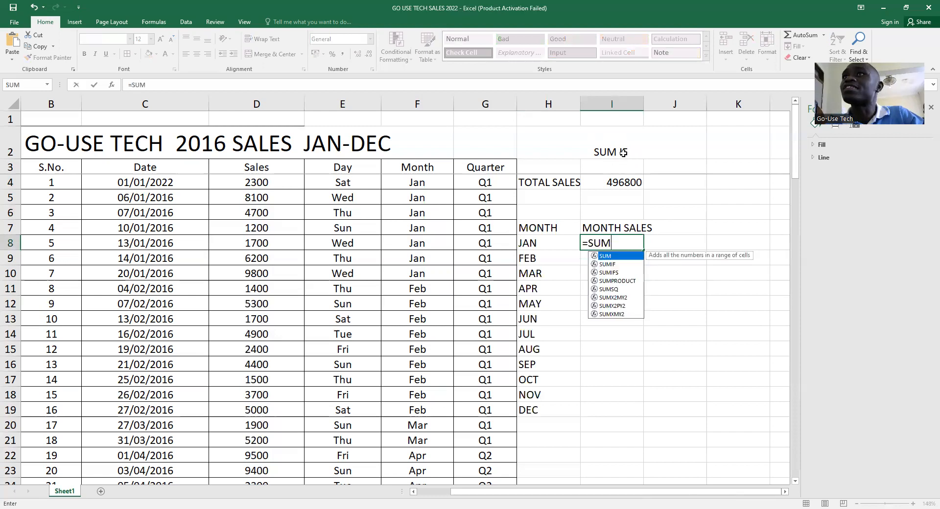
pyautogui.click(610, 265)
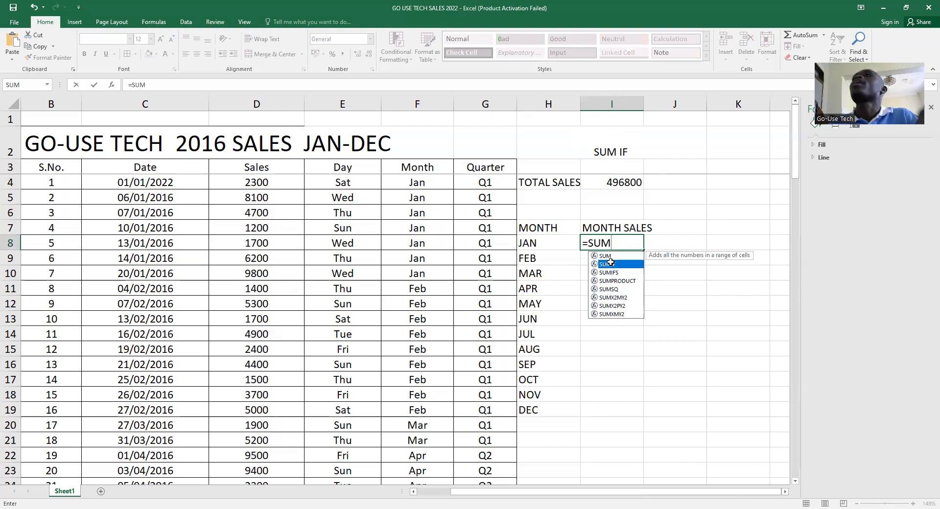
pyautogui.doubleClick(611, 265)
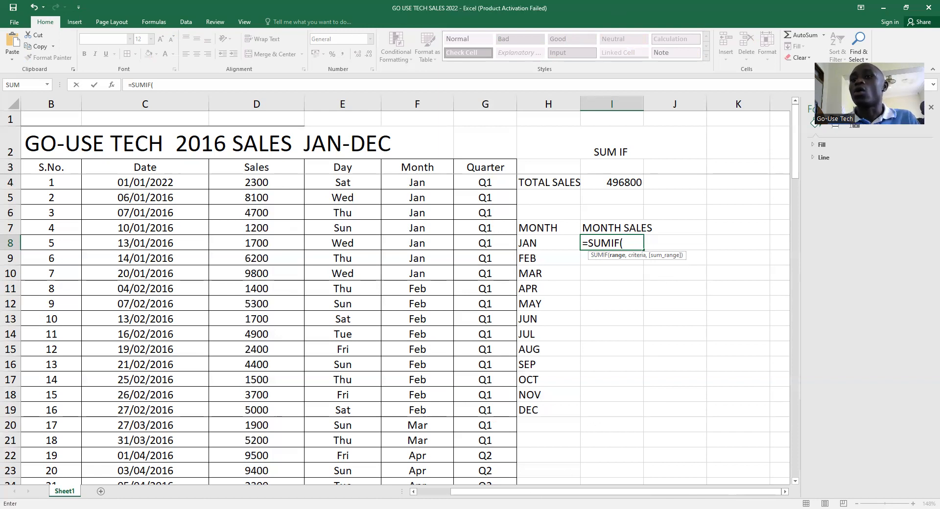
pyautogui.click(592, 5)
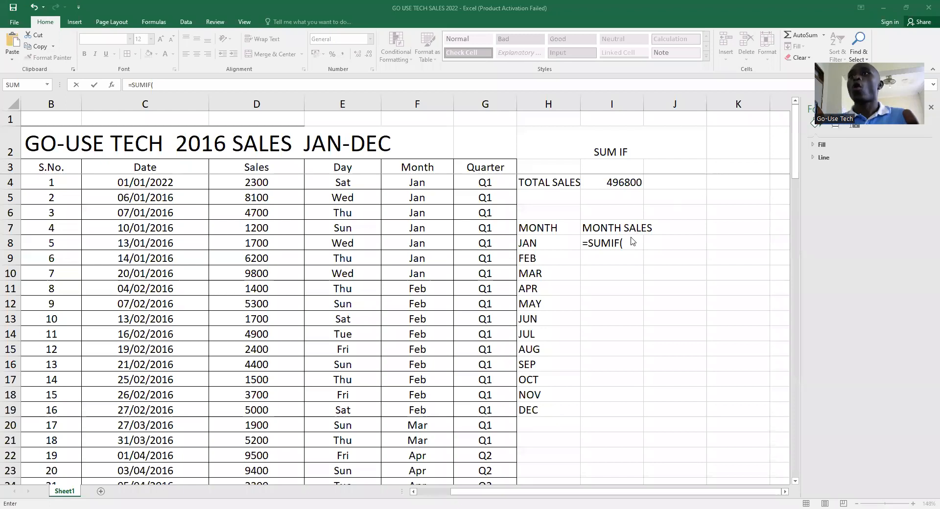
pyautogui.click(626, 243)
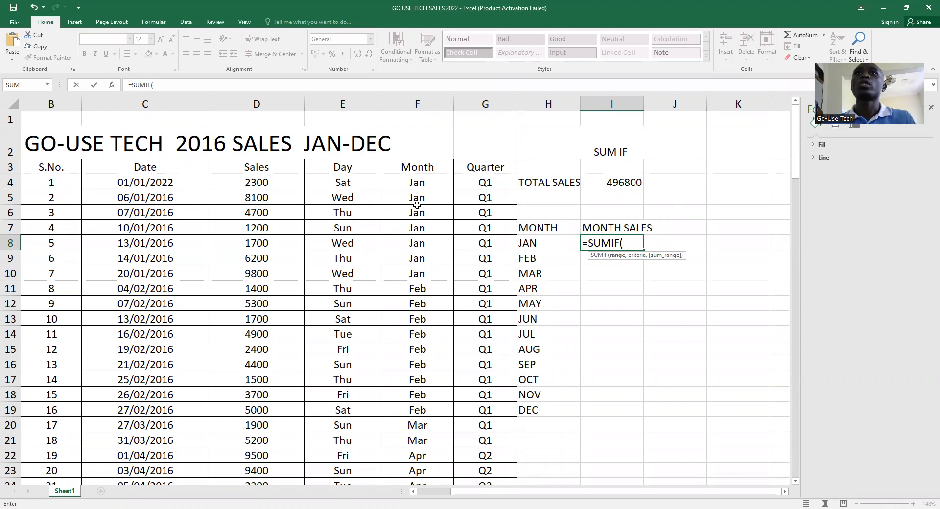
# - Set the SUMIF range to the Month column entries F4:F103 and the criteria to the JAN cell H8
pyautogui.click(426, 183)
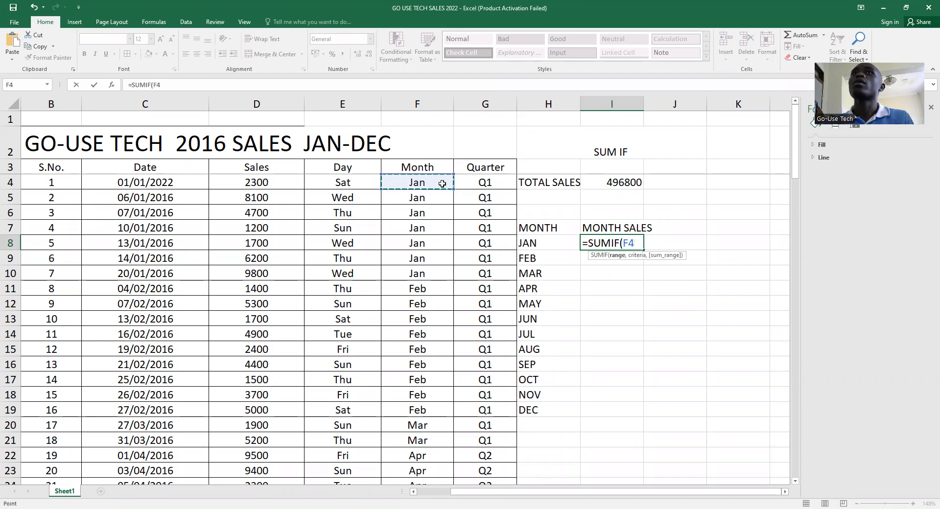
pyautogui.moveTo(442, 183); pyautogui.dragTo(433, 451)
pyautogui.scroll(-3, 432, 451)
pyautogui.scroll(20, 431, 289)
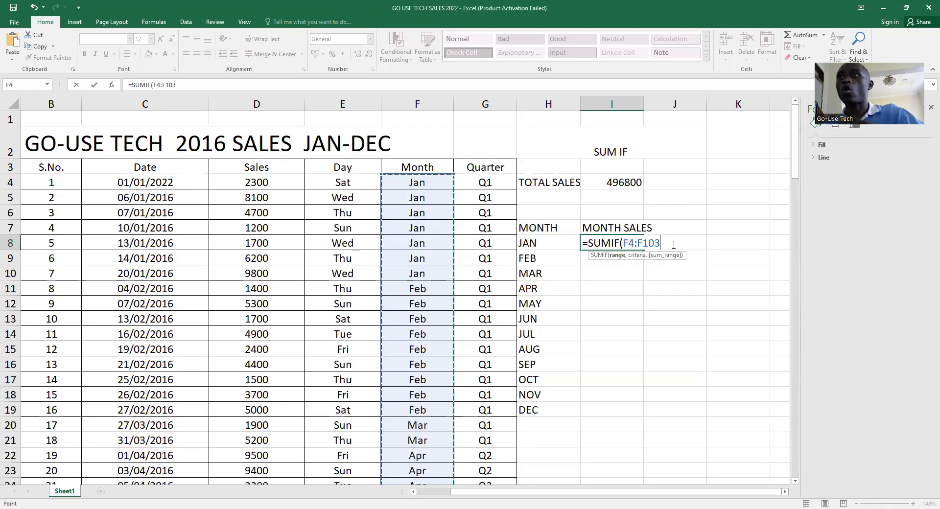
pyautogui.write(',')
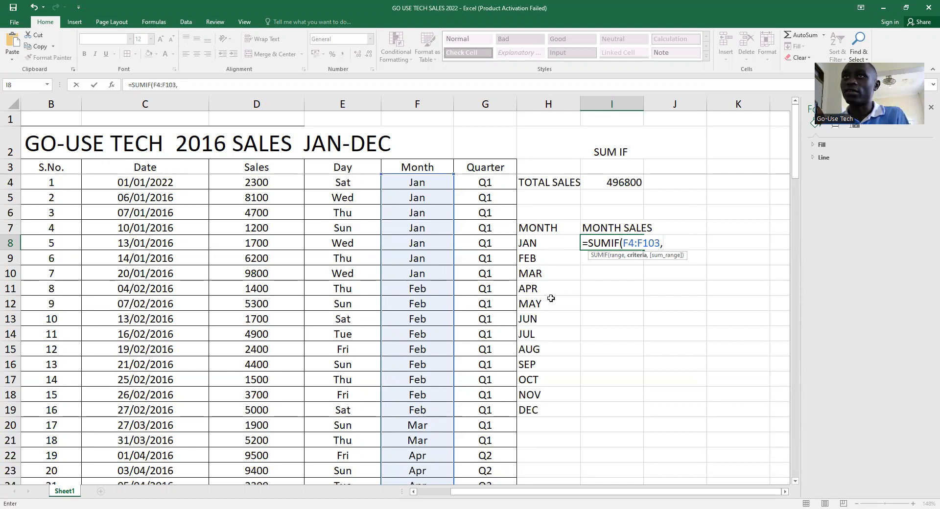
pyautogui.click(546, 248)
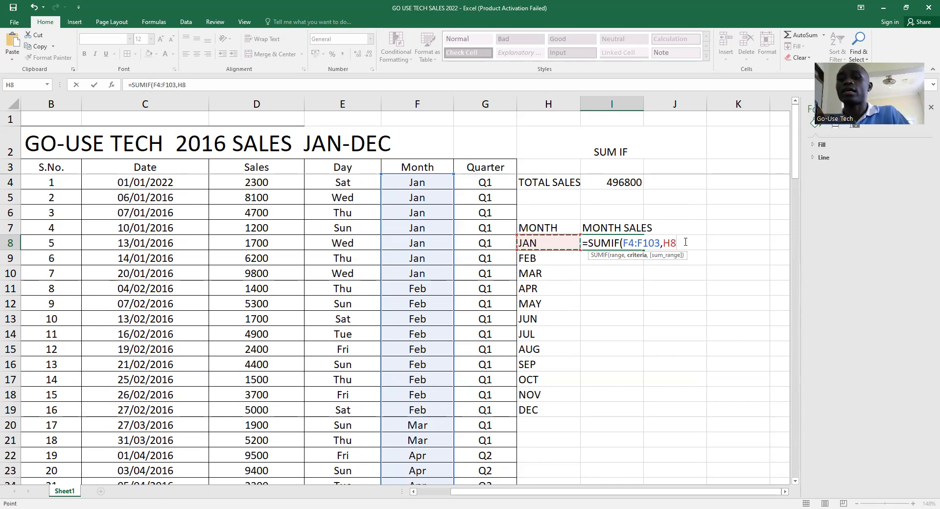
pyautogui.write(',')
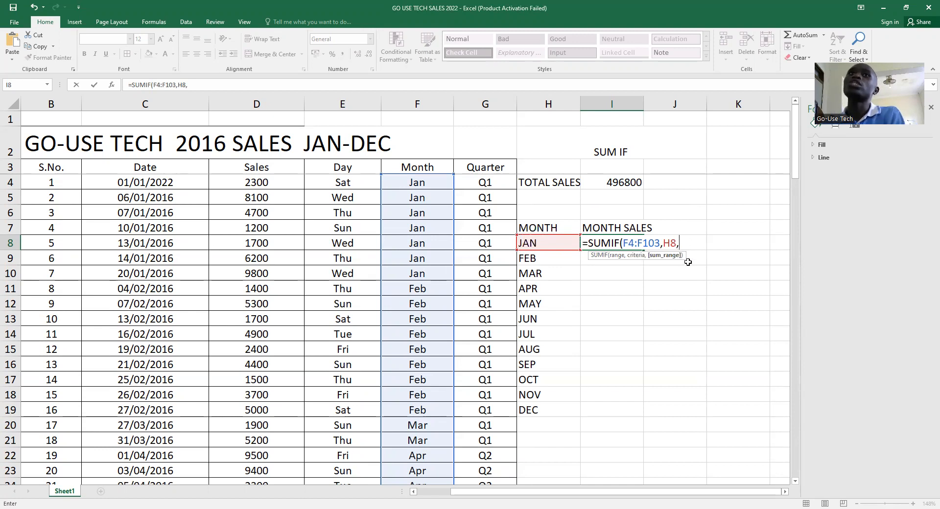
# - Set the sum range to the Sales column D4:D103 and complete the formula =SUMIF(F4:F103,H8,D4:D103)
pyautogui.click(265, 181)
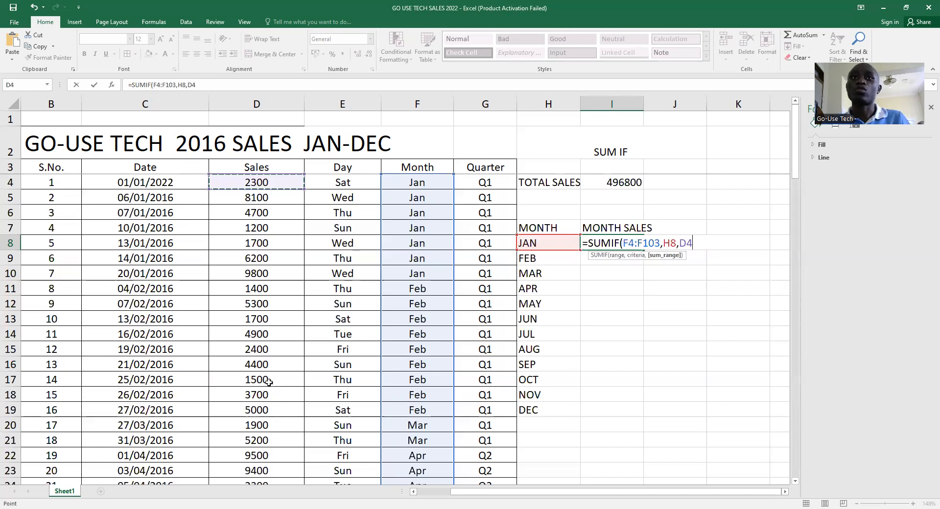
pyautogui.moveTo(256, 395); pyautogui.dragTo(275, 456)
pyautogui.scroll(11, 588, 348)
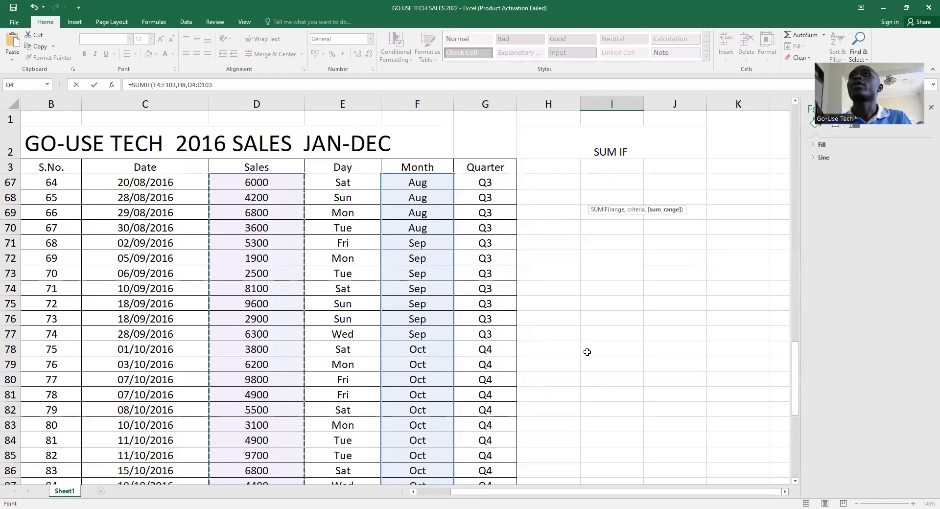
pyautogui.scroll(16, 588, 340)
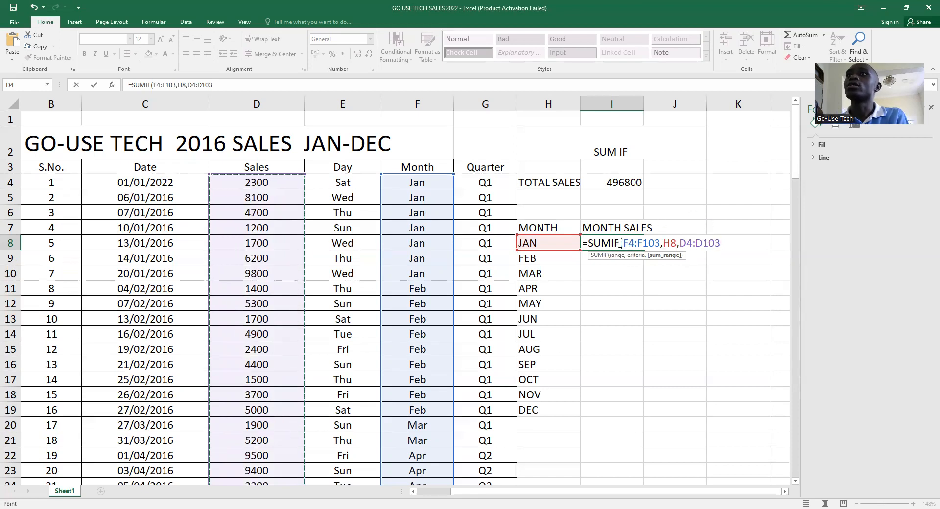
pyautogui.click(722, 243)
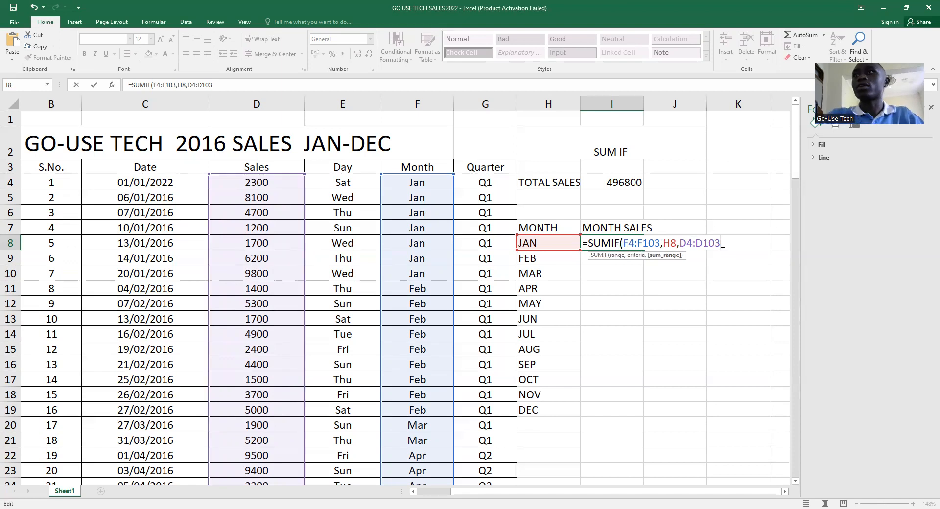
pyautogui.click(640, 245)
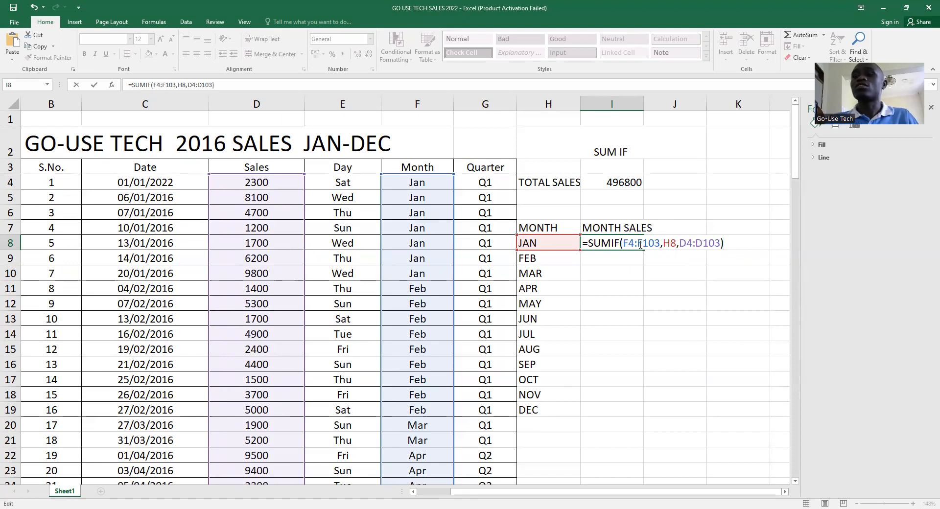
pyautogui.press('Return')
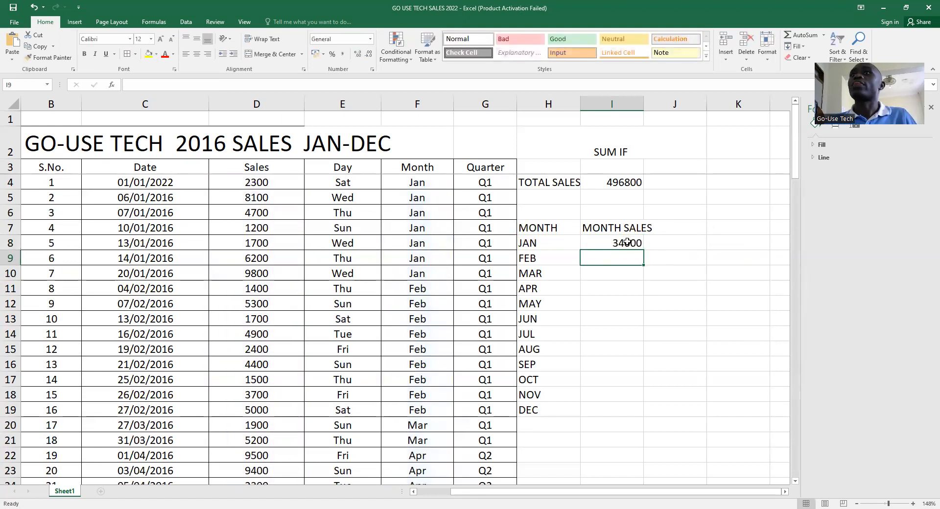
# - Fill the SUMIF formula from I8 down to I19 and check the copied formulas for MAR and OCT
pyautogui.click(630, 245)
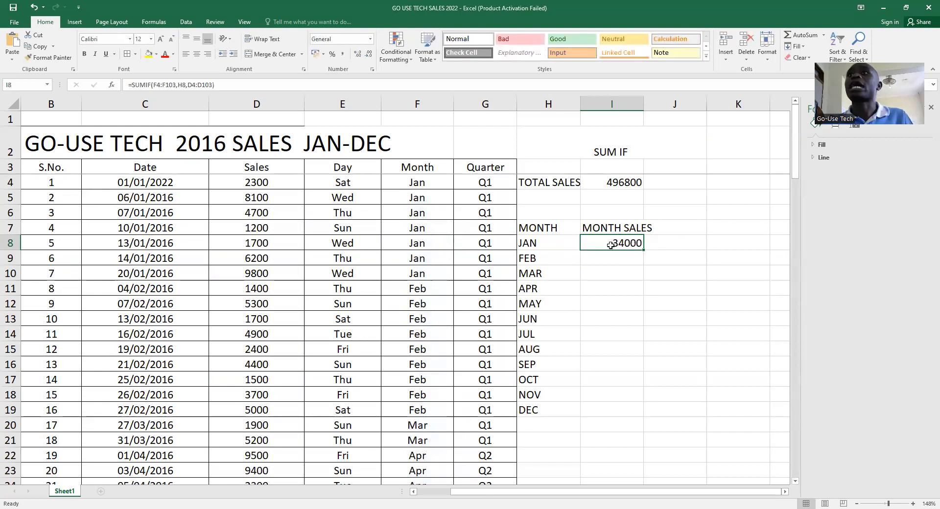
pyautogui.moveTo(644, 251); pyautogui.dragTo(621, 424)
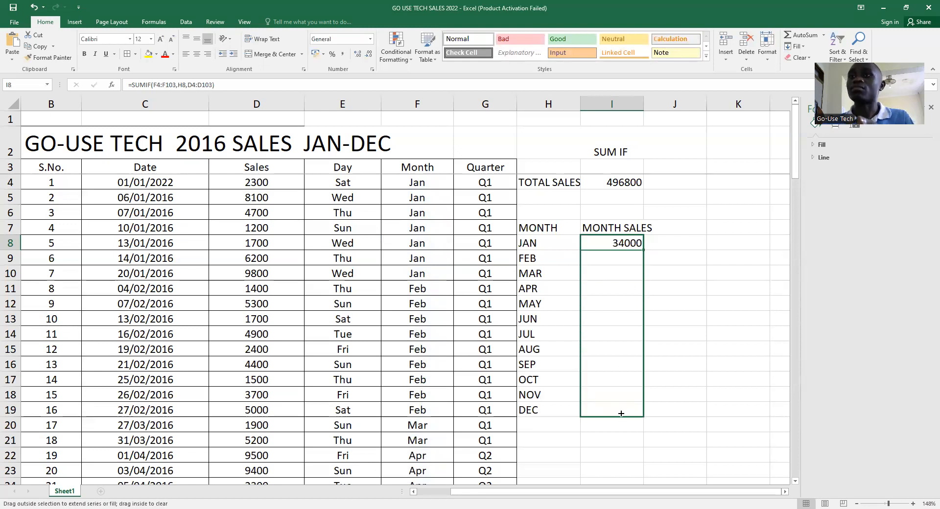
pyautogui.moveTo(621, 414); pyautogui.dragTo(621, 414)
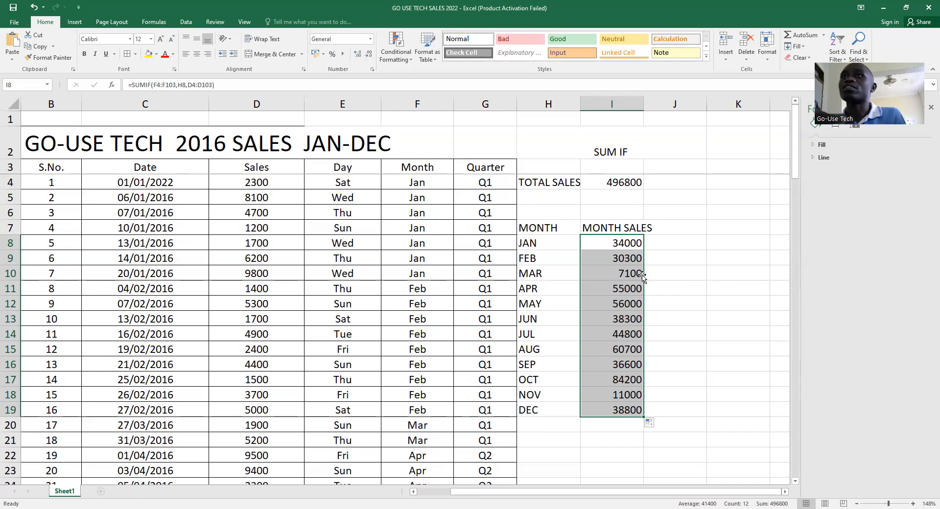
pyautogui.click(590, 276)
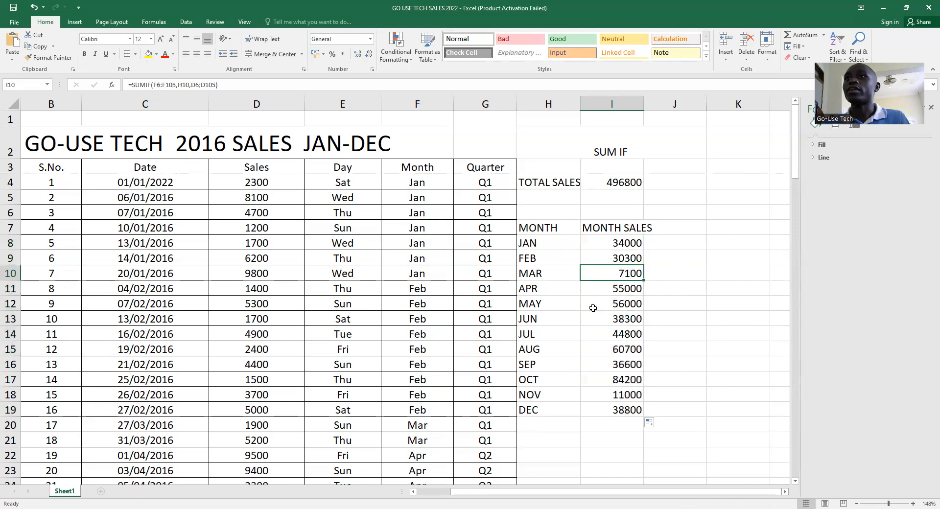
pyautogui.click(599, 382)
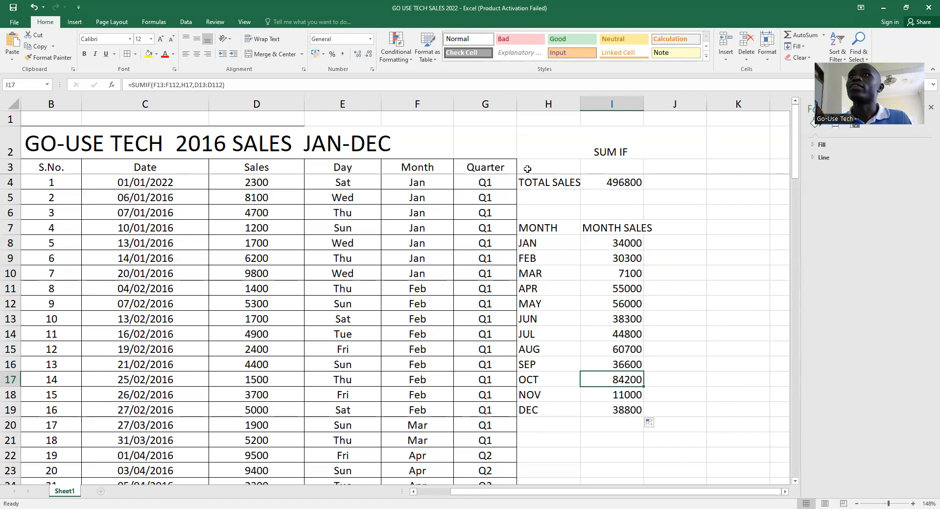
# - Insert a blank column before column H to separate the summary from the sales table
pyautogui.click(544, 102)
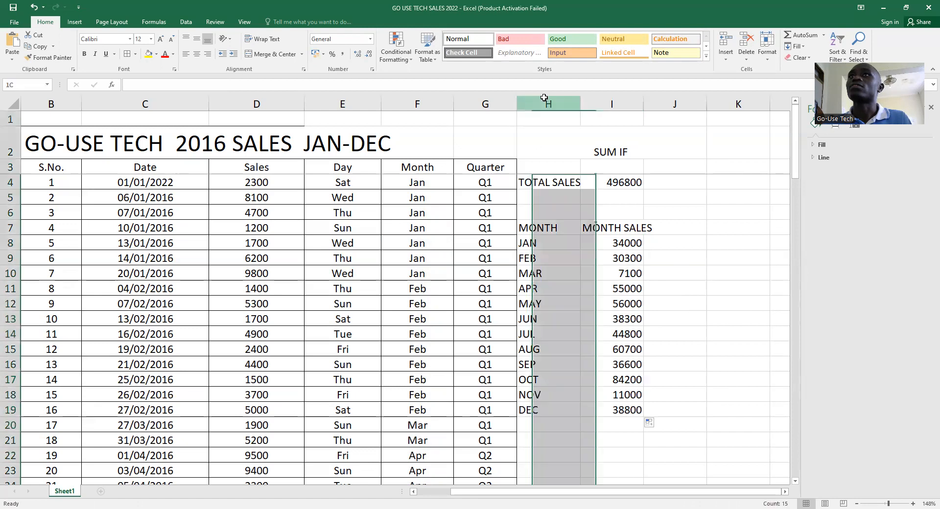
pyautogui.rightClick(568, 120)
pyautogui.click(568, 167)
pyautogui.click(551, 259)
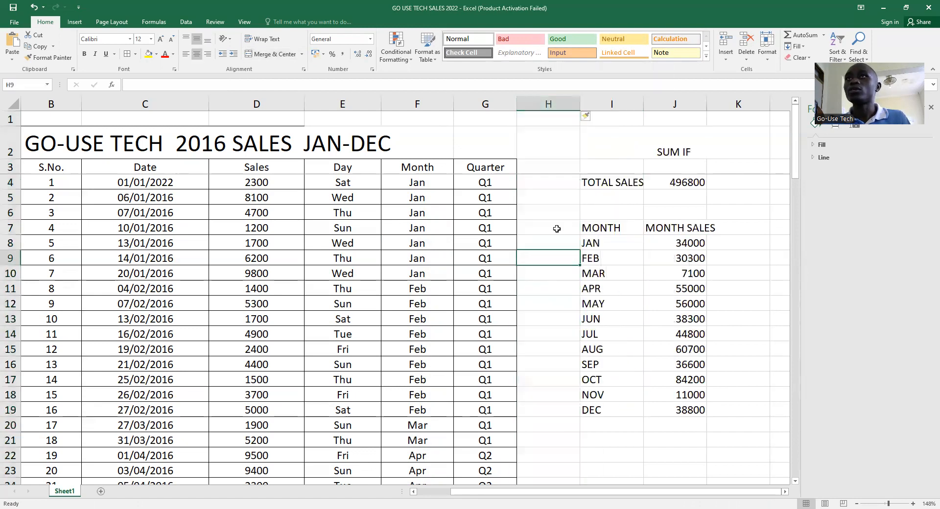
# - Examine the copied monthly SUMIF formulas for FEB, MAY and JUL in the MONTH SALES column
pyautogui.click(685, 261)
pyautogui.click(684, 303)
pyautogui.click(691, 334)
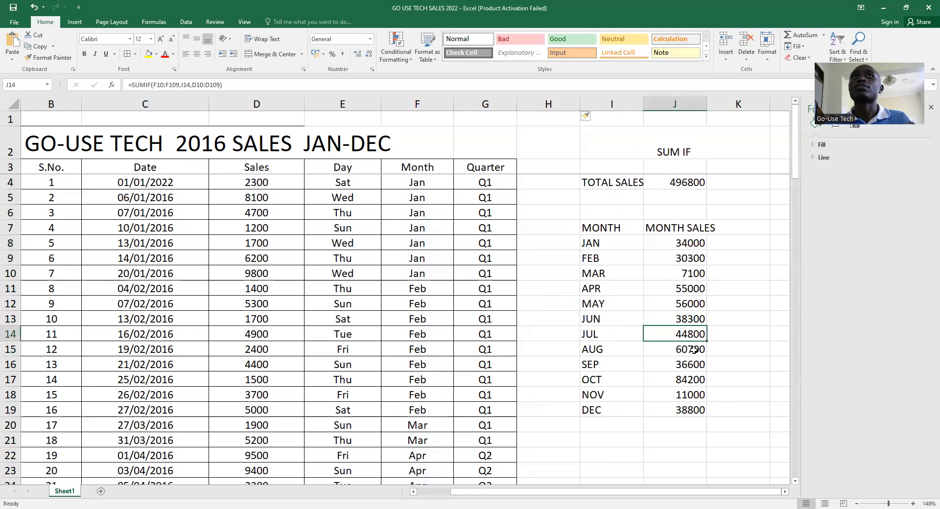
pyautogui.scroll(-4, 710, 317)
pyautogui.scroll(4, 710, 318)
pyautogui.scroll(-3, 693, 287)
pyautogui.scroll(3, 693, 286)
# - Apply all borders to the monthly summary range I7:J19, from the MONTH heading through the DEC sales
pyautogui.moveTo(583, 218); pyautogui.dragTo(681, 395)
pyautogui.click(610, 215)
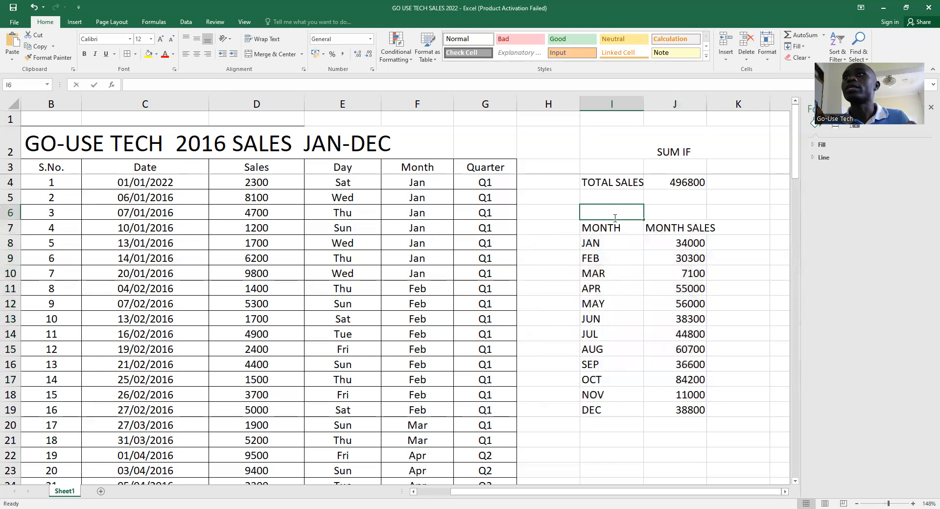
pyautogui.moveTo(620, 227); pyautogui.dragTo(667, 413)
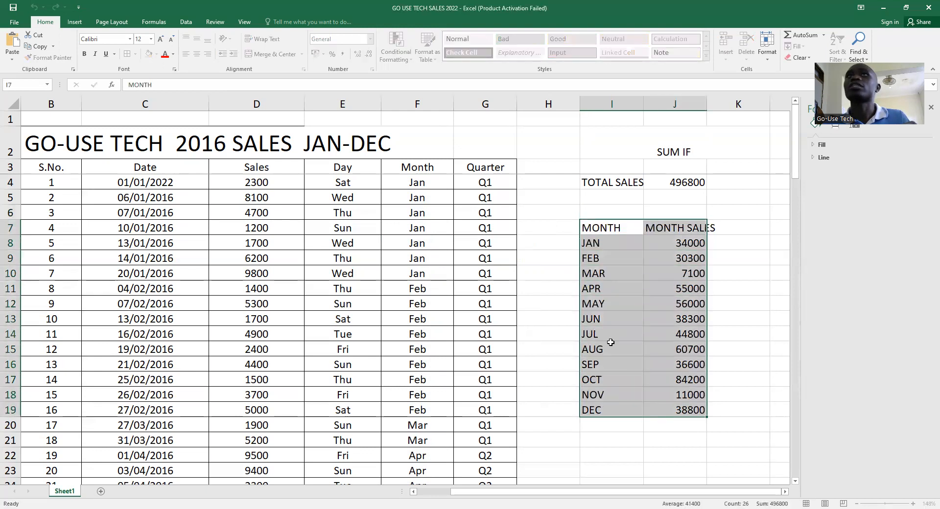
pyautogui.click(75, 22)
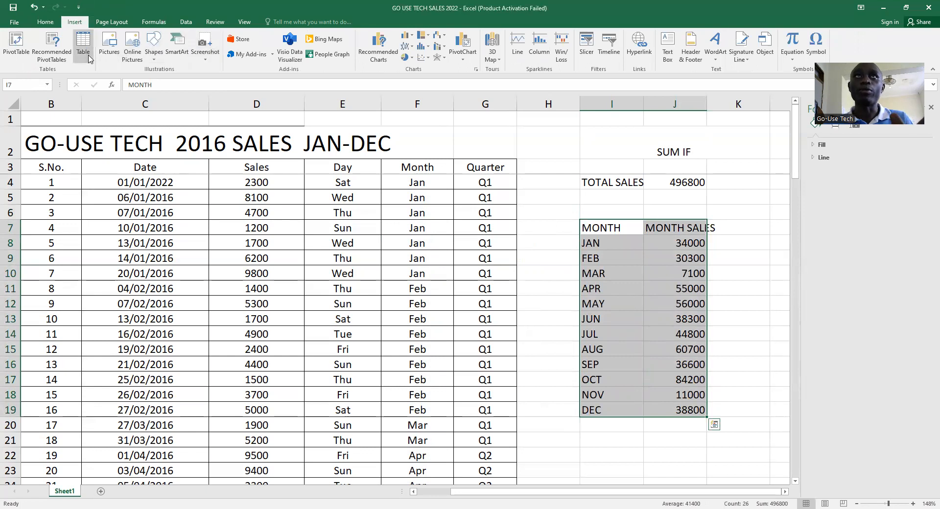
pyautogui.click(45, 21)
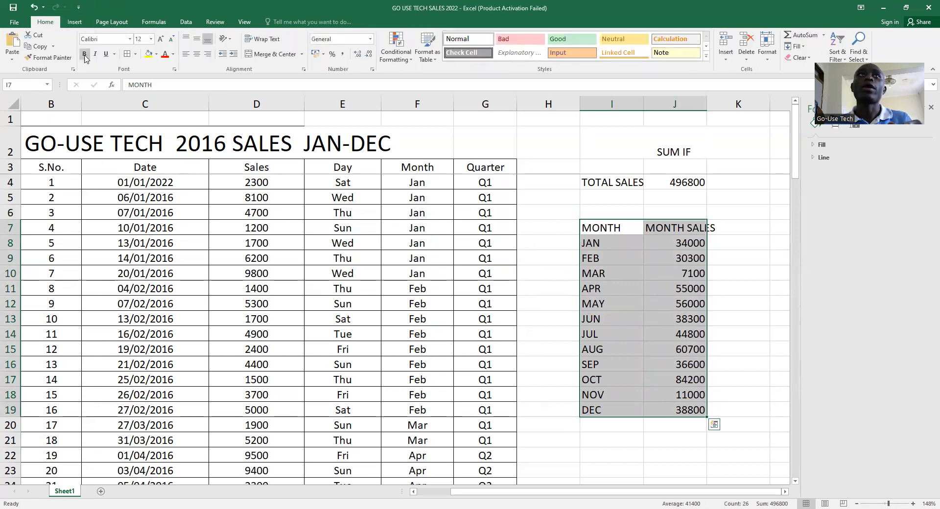
pyautogui.click(126, 54)
pyautogui.click(739, 260)
pyautogui.scroll(-3, 717, 447)
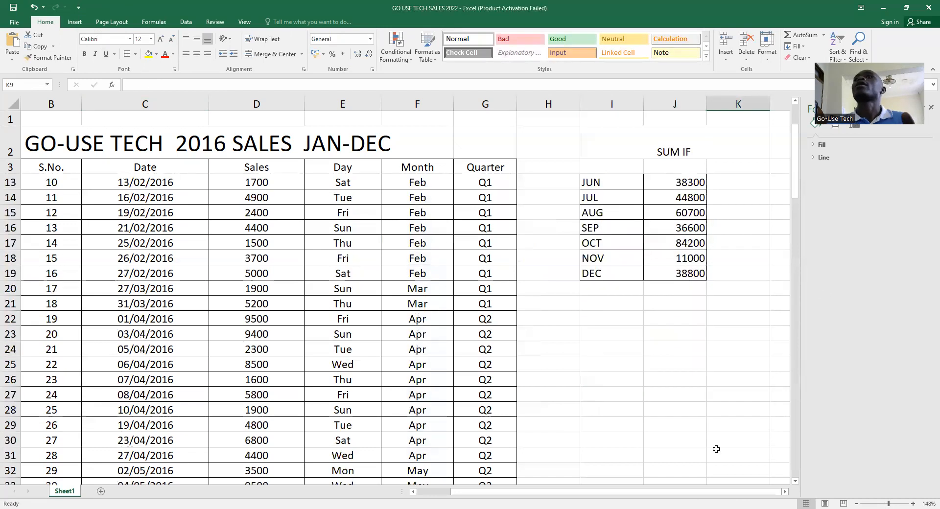
pyautogui.scroll(3, 717, 447)
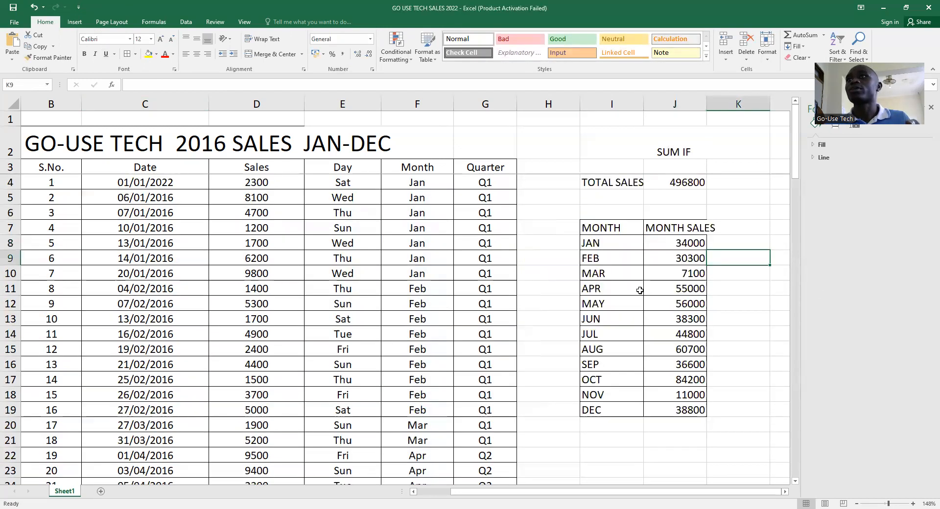
pyautogui.scroll(-4, 641, 290)
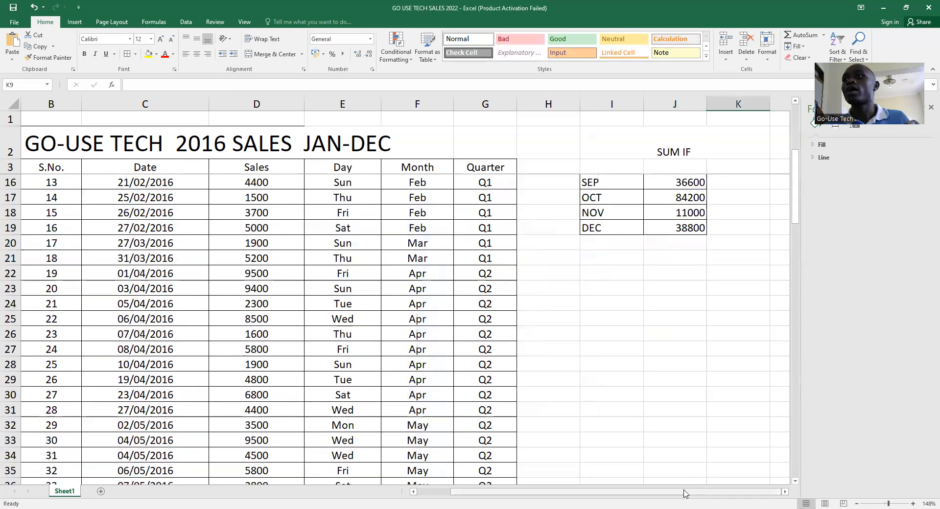
# - Enter the headings QUARTER in I22 and QUARTER SALES in J22, and apply all borders to I22:J27
pyautogui.click(603, 262)
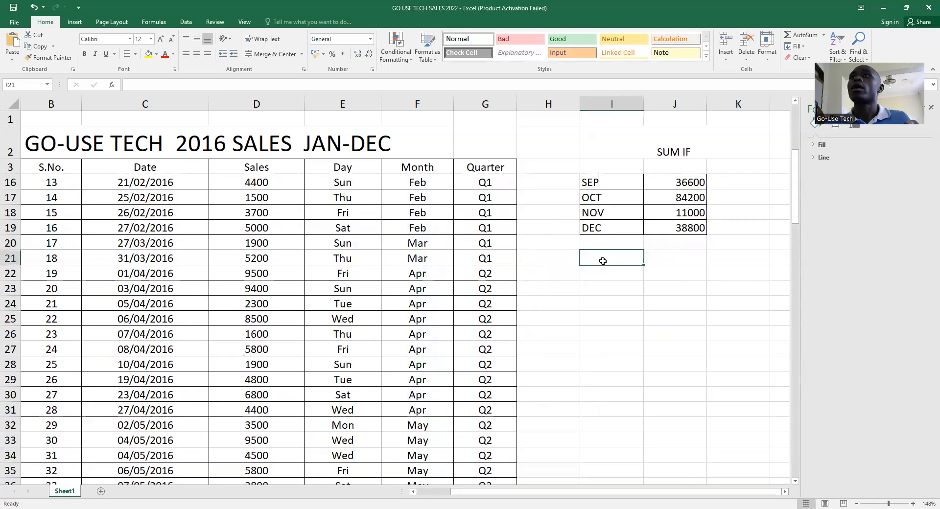
pyautogui.click(600, 276)
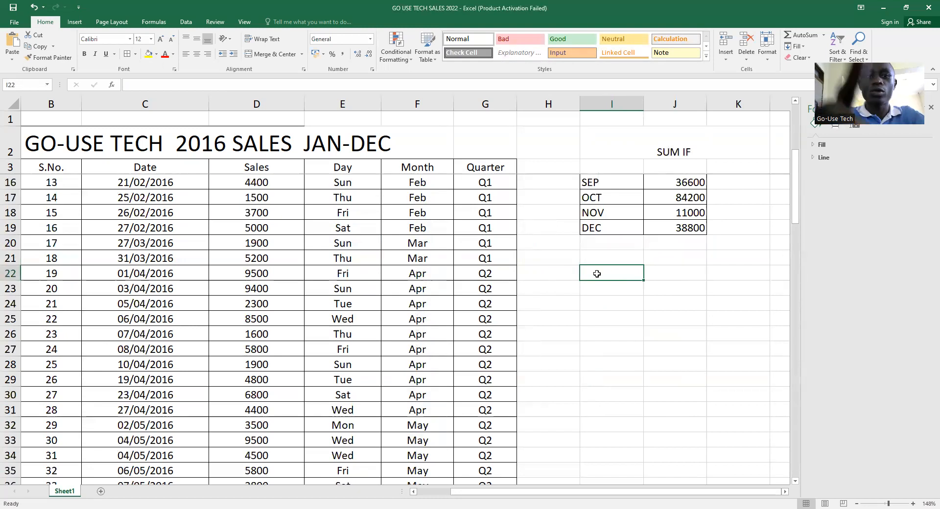
pyautogui.write('QUARTER')
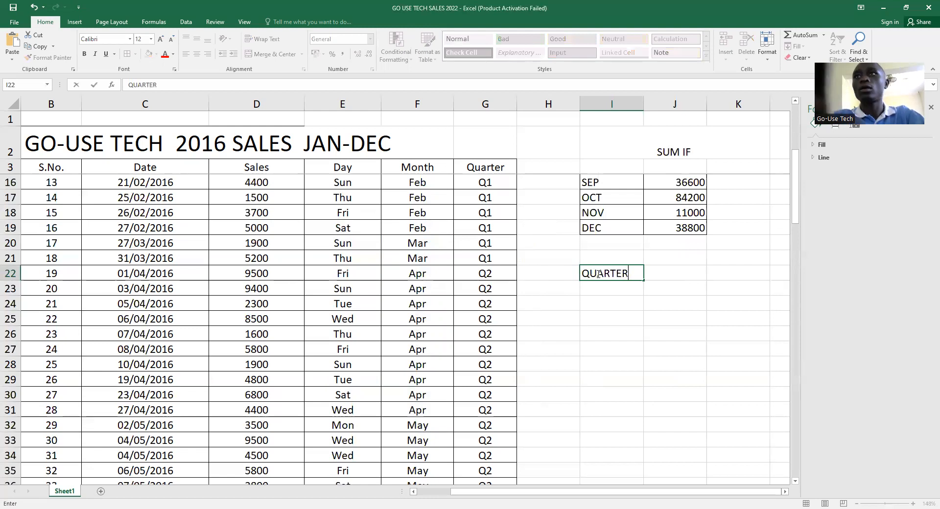
pyautogui.click(670, 274)
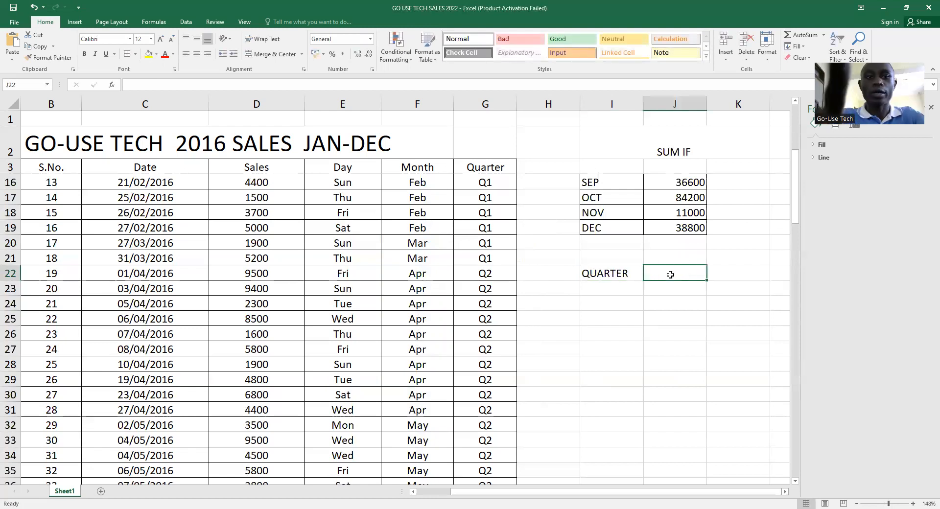
pyautogui.write('QUA')
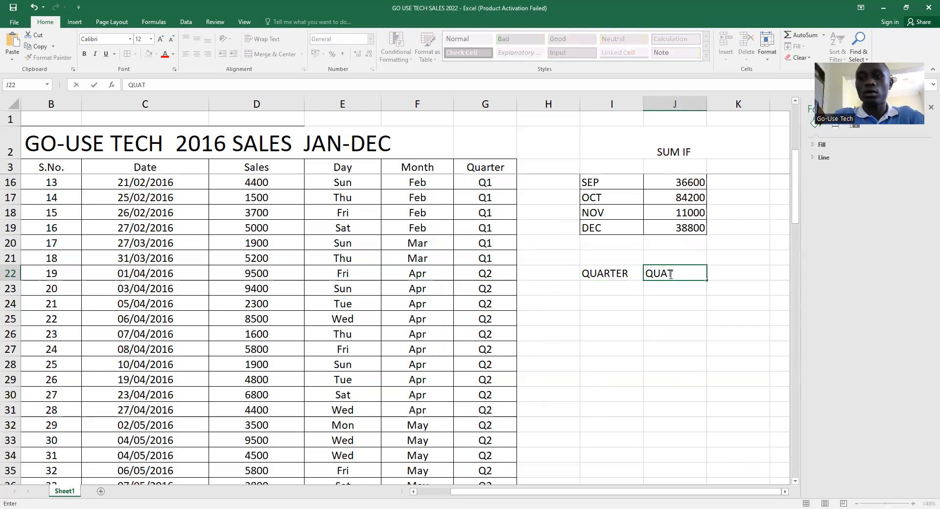
pyautogui.write('RTER SALES')
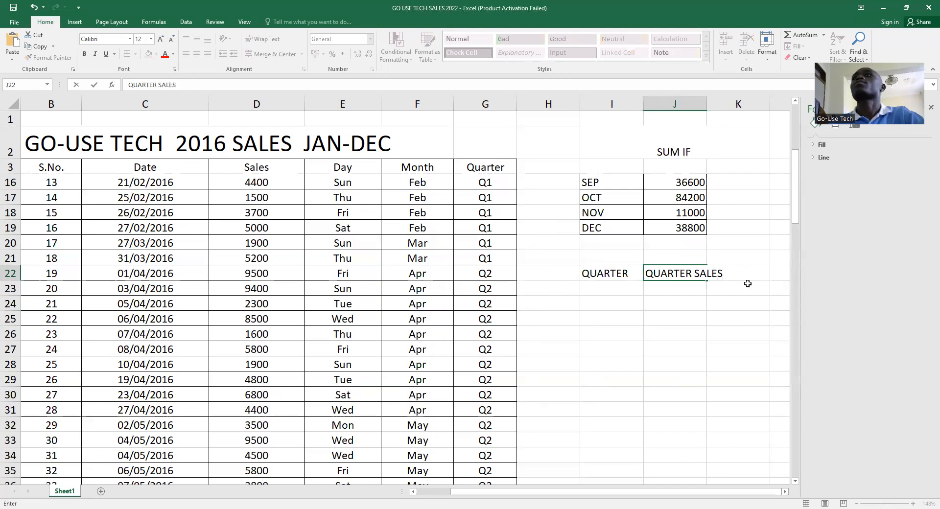
pyautogui.moveTo(593, 269); pyautogui.dragTo(693, 348)
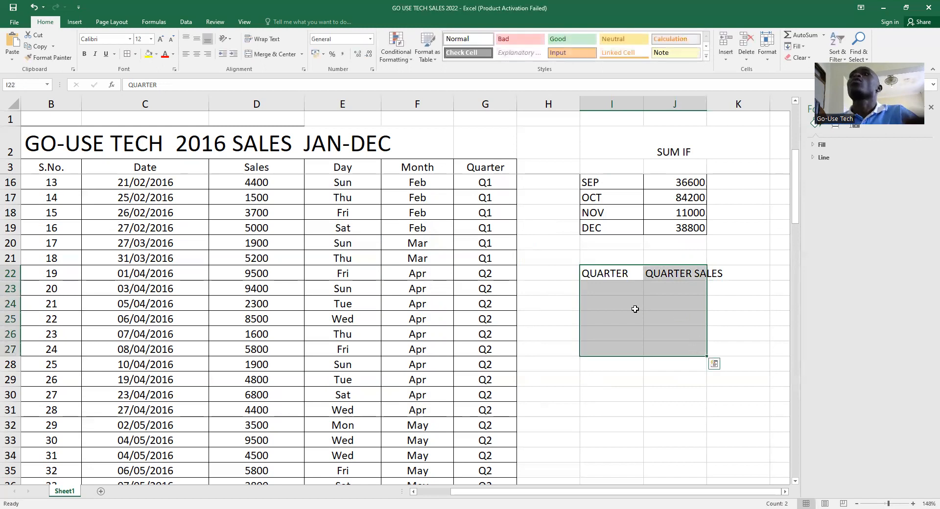
pyautogui.click(128, 54)
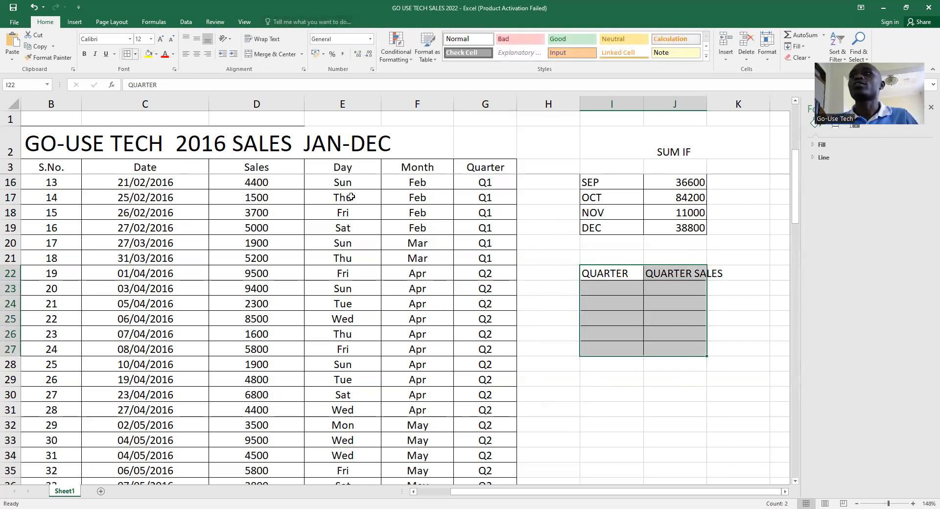
# - Enter Q1 in I23 and fill the quarter labels down through Q4 in I26
pyautogui.click(626, 287)
pyautogui.write('Ql')
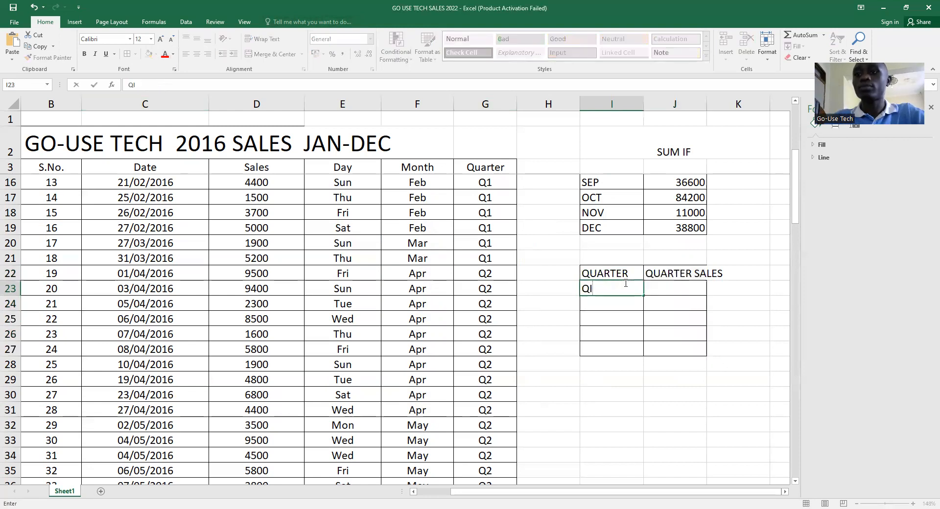
pyautogui.write('111111111')
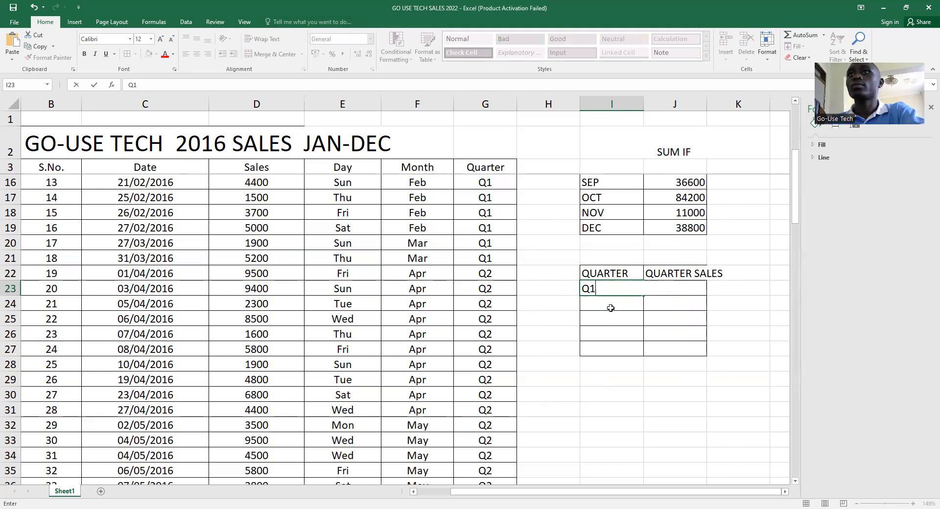
pyautogui.press('Return')
pyautogui.click(613, 293)
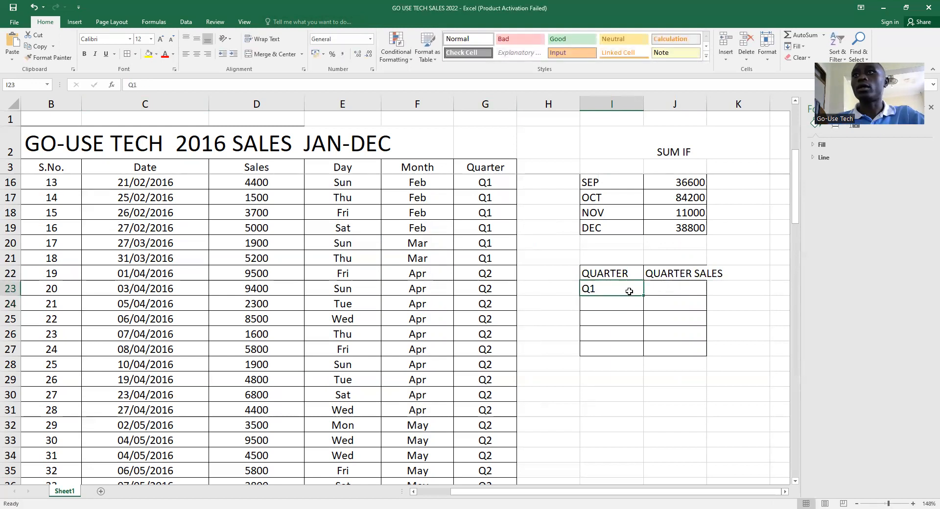
pyautogui.moveTo(645, 297); pyautogui.dragTo(643, 304)
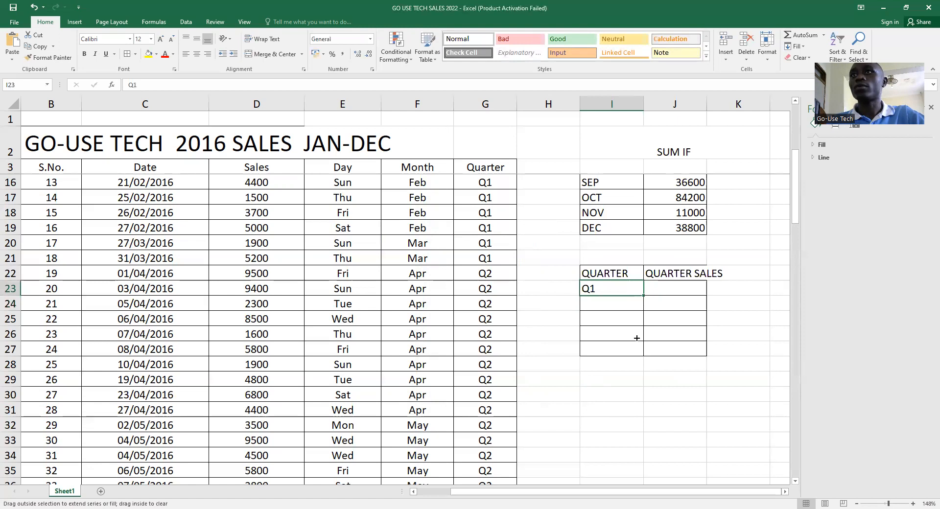
pyautogui.moveTo(636, 338); pyautogui.dragTo(635, 340)
# - Start a SUMIF formula in J23 with the Quarter column G4:G103 as its criteria range
pyautogui.click(669, 289)
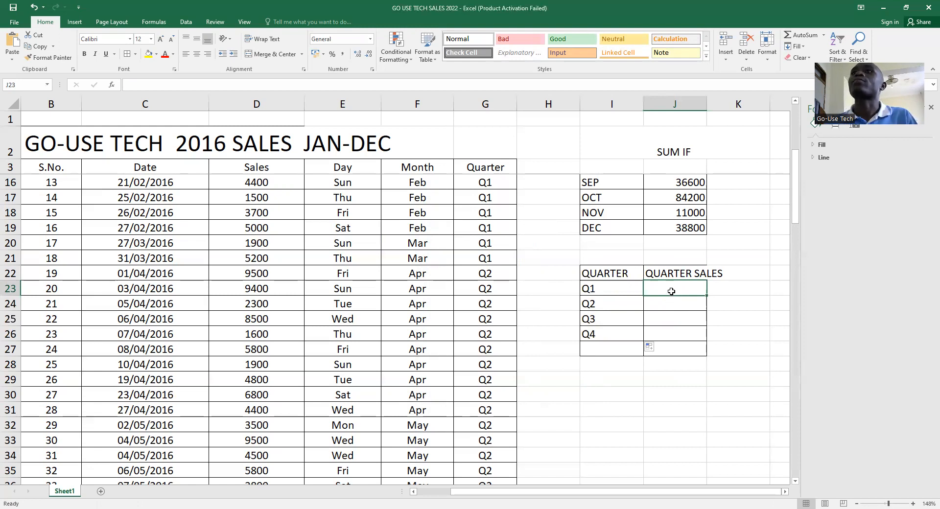
pyautogui.write('=')
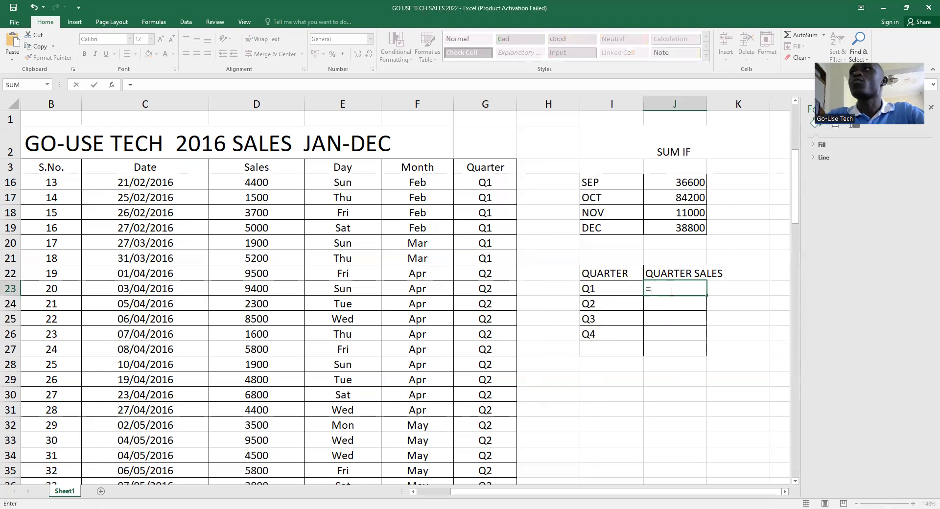
pyautogui.write('S')
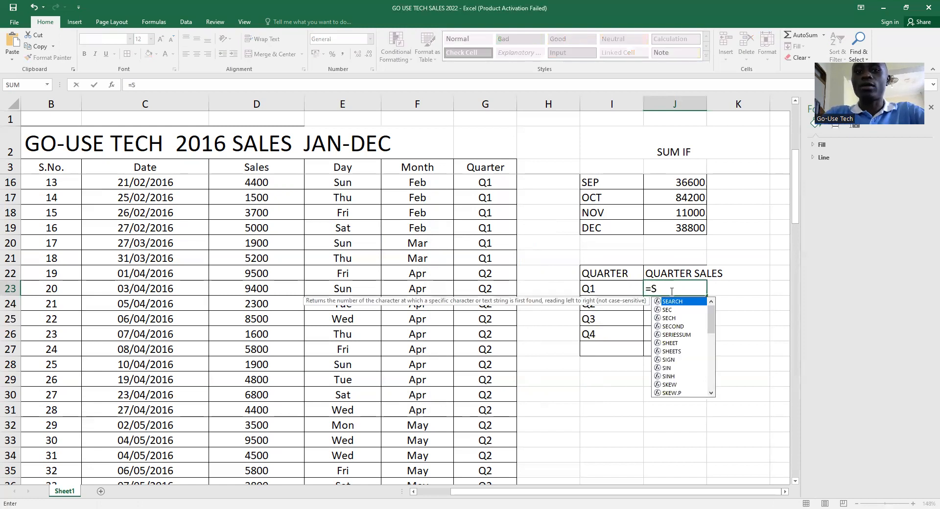
pyautogui.write('UF')
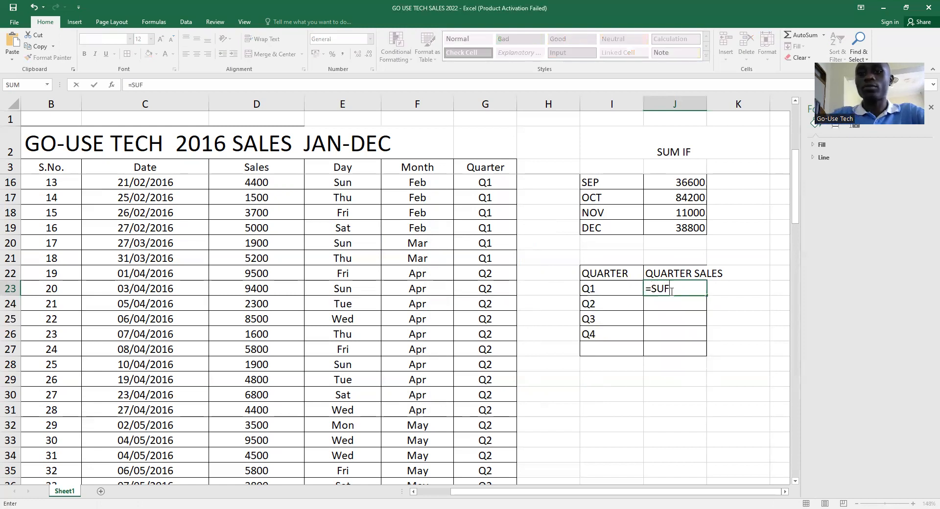
pyautogui.press('BackSpace')
pyautogui.write('M')
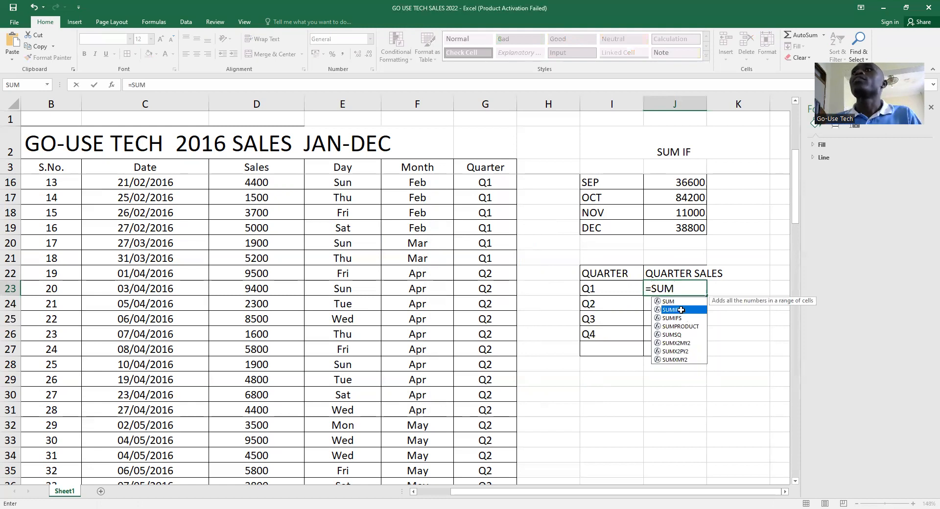
pyautogui.doubleClick(681, 310)
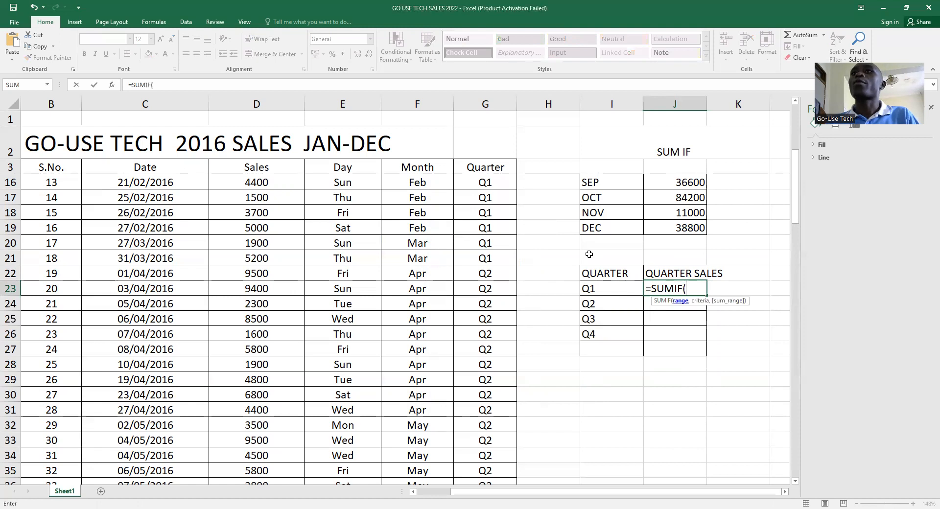
pyautogui.scroll(4, 491, 182)
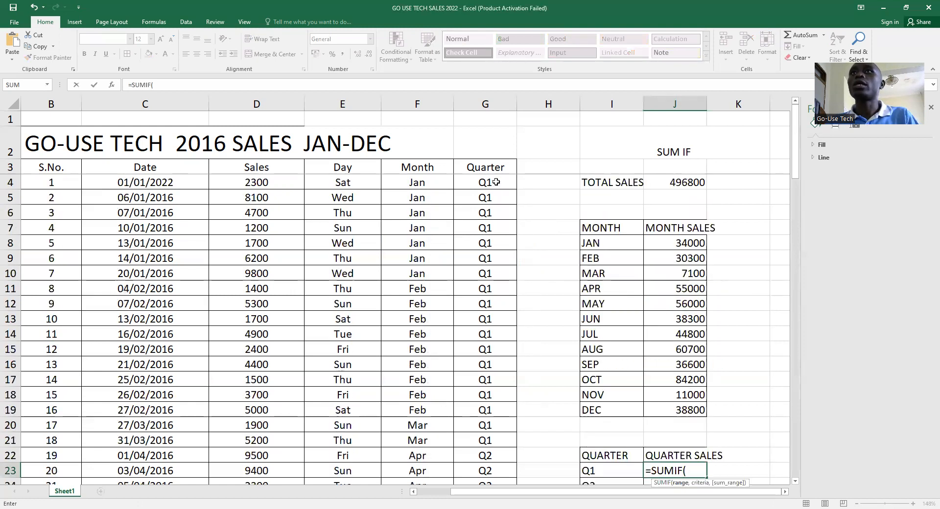
pyautogui.click(496, 184)
pyautogui.moveTo(496, 184); pyautogui.dragTo(506, 445)
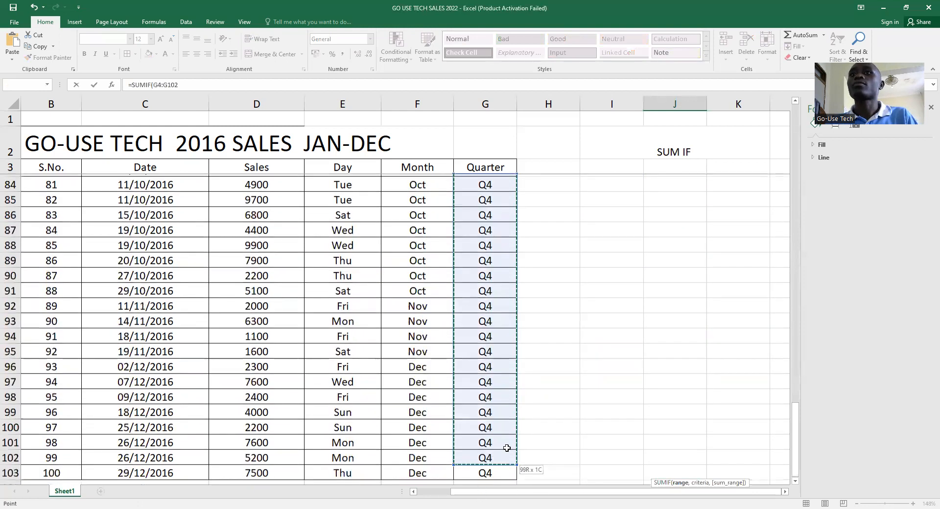
# - Complete the J23 SUMIF formula with I23 as the criteria and the Sales column D4:D103 as the sum range
pyautogui.scroll(20, 560, 380)
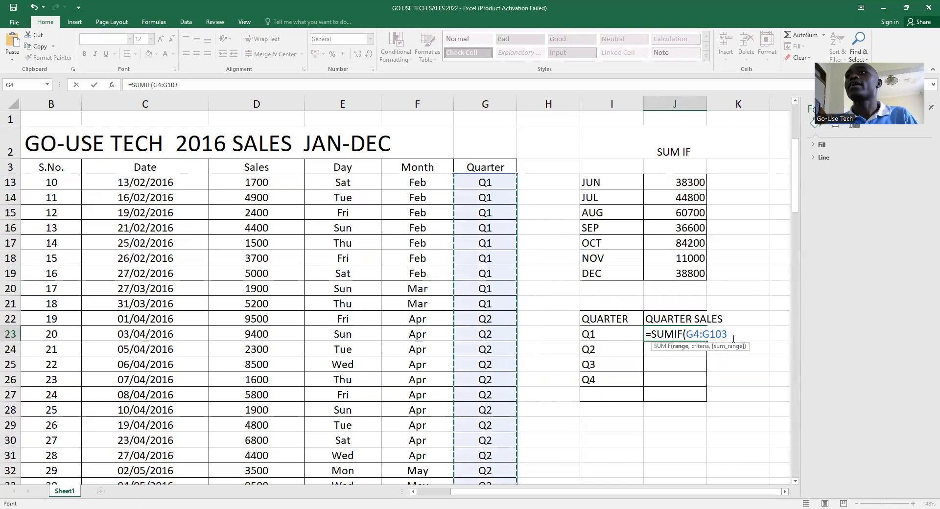
pyautogui.write(',')
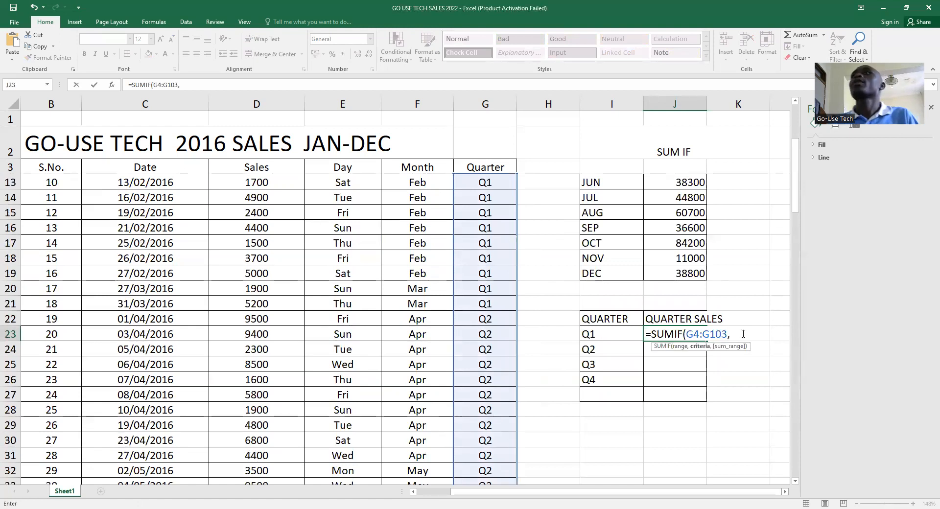
pyautogui.click(600, 334)
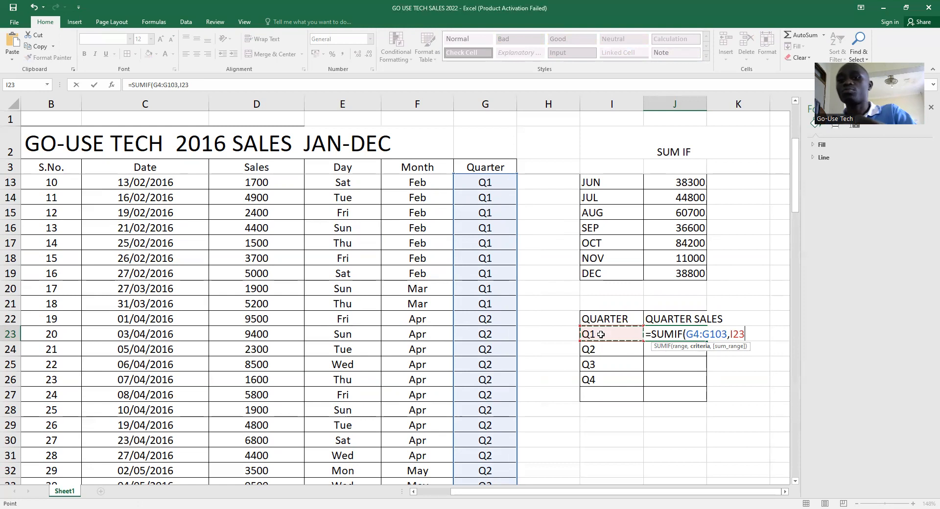
pyautogui.write(',')
pyautogui.scroll(2, 443, 331)
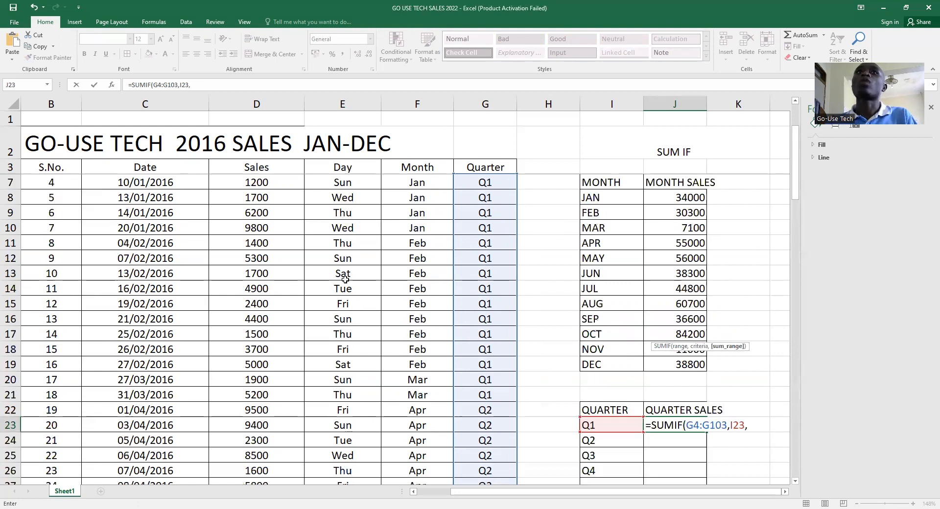
pyautogui.scroll(1, 294, 235)
pyautogui.moveTo(258, 181); pyautogui.dragTo(294, 471)
pyautogui.scroll(16, 545, 318)
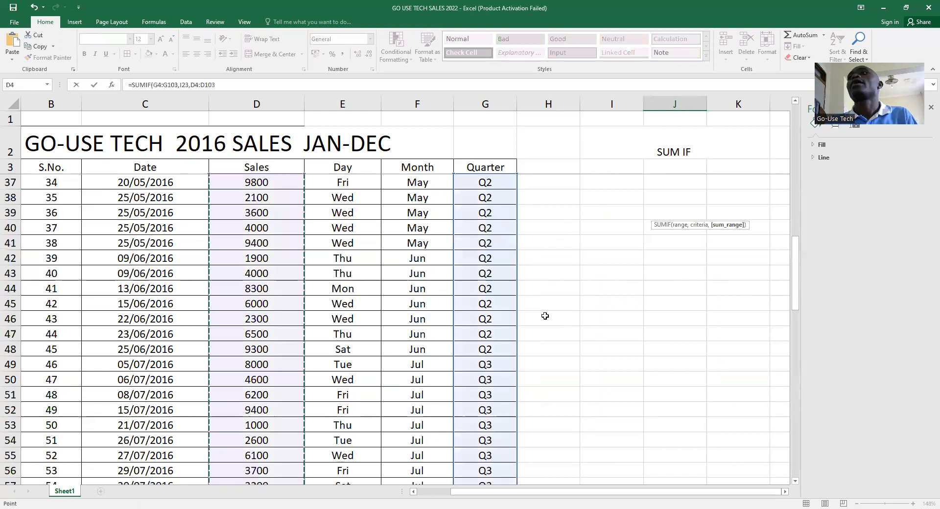
pyautogui.scroll(10, 545, 315)
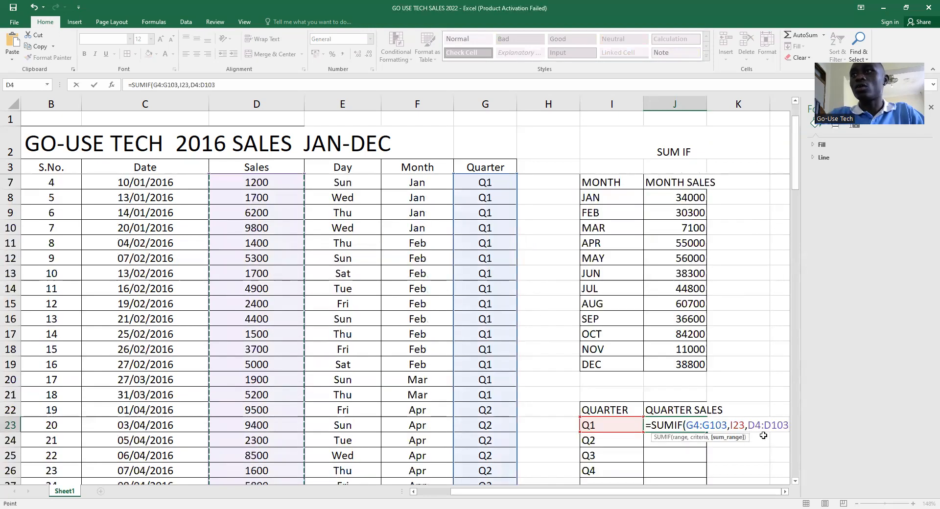
pyautogui.write(')')
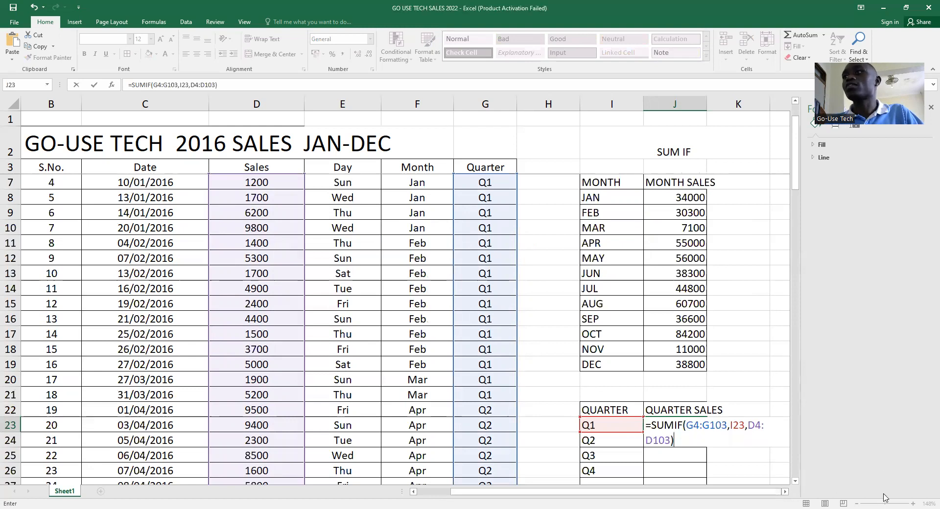
pyautogui.press('Return')
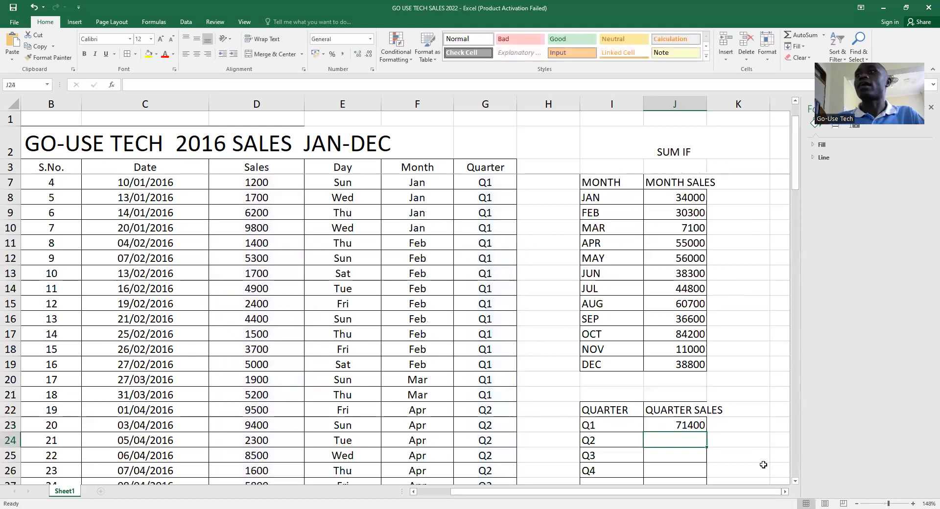
# - Fill the Q1 SUMIF formula from J23 down to J26 for the remaining quarters
pyautogui.click(691, 427)
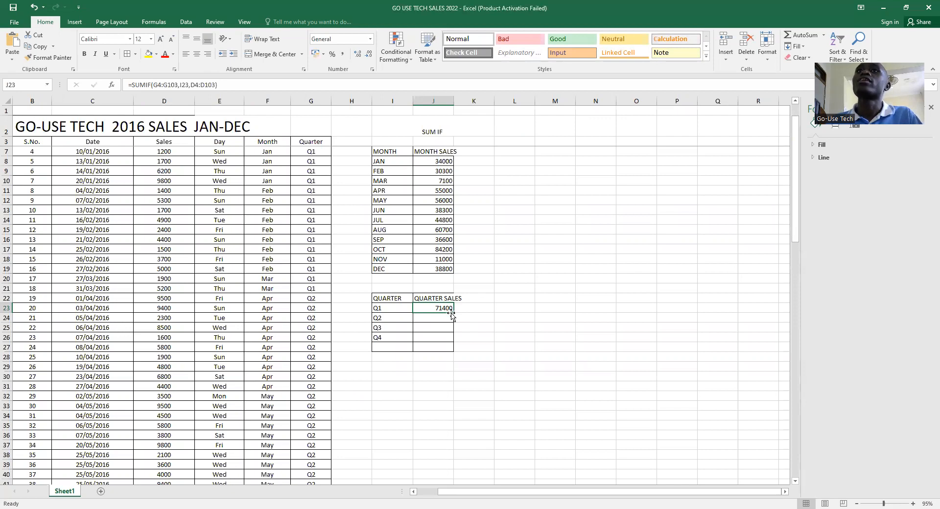
pyautogui.moveTo(453, 314); pyautogui.dragTo(454, 343)
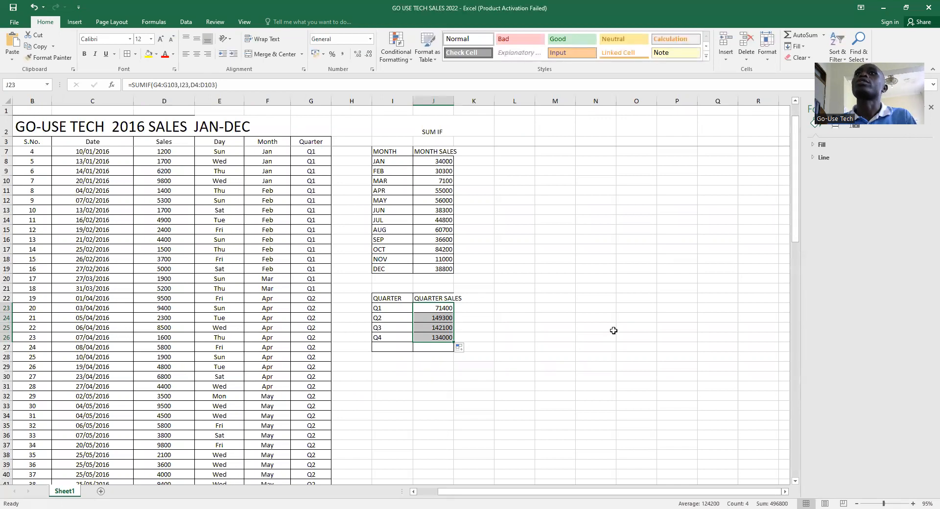
pyautogui.scroll(1, 614, 331)
pyautogui.scroll(-1, 614, 330)
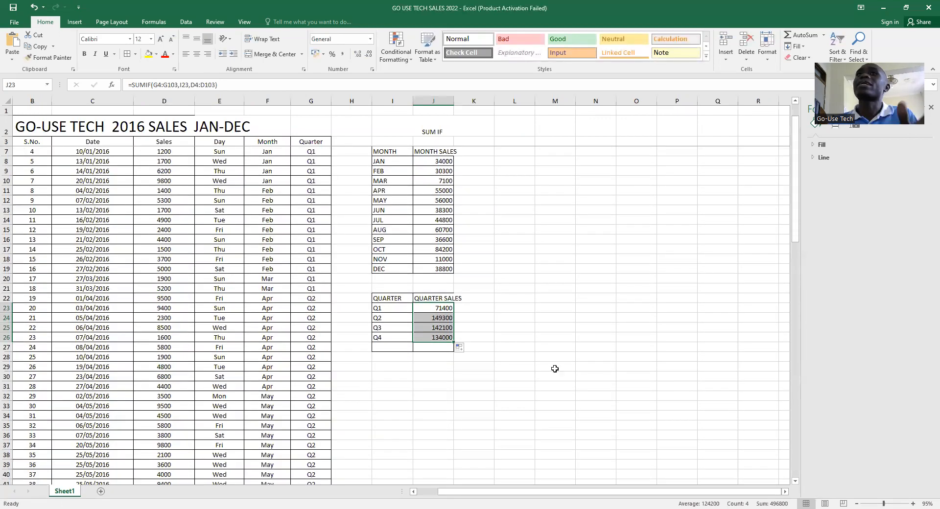
# - Enter the headers DAY in I29 and DAY SALES in J29 below the quarter table
pyautogui.click(226, 142)
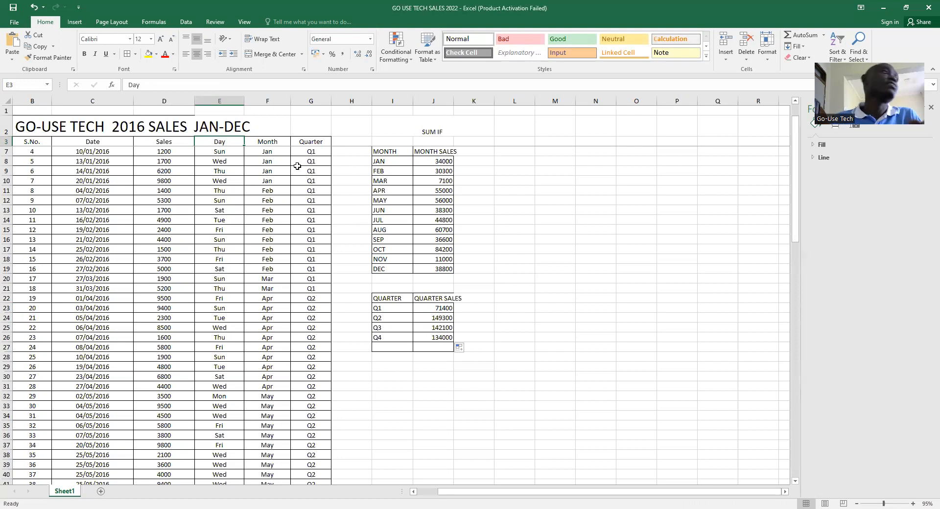
pyautogui.click(383, 367)
pyautogui.write('DAY')
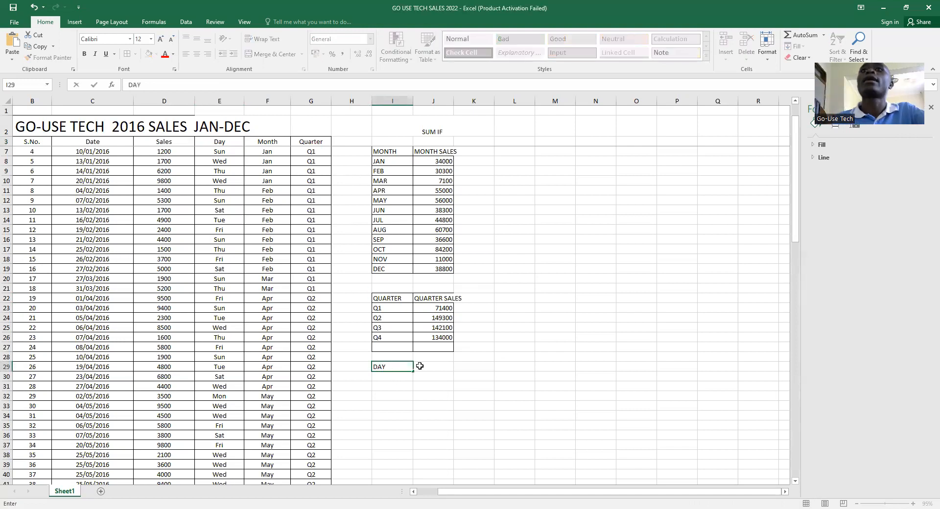
pyautogui.click(430, 367)
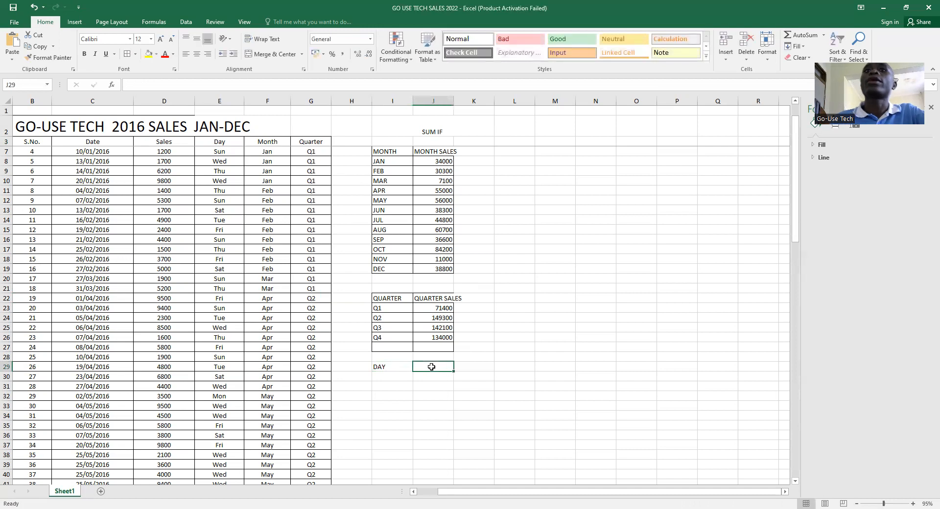
pyautogui.write('DAY')
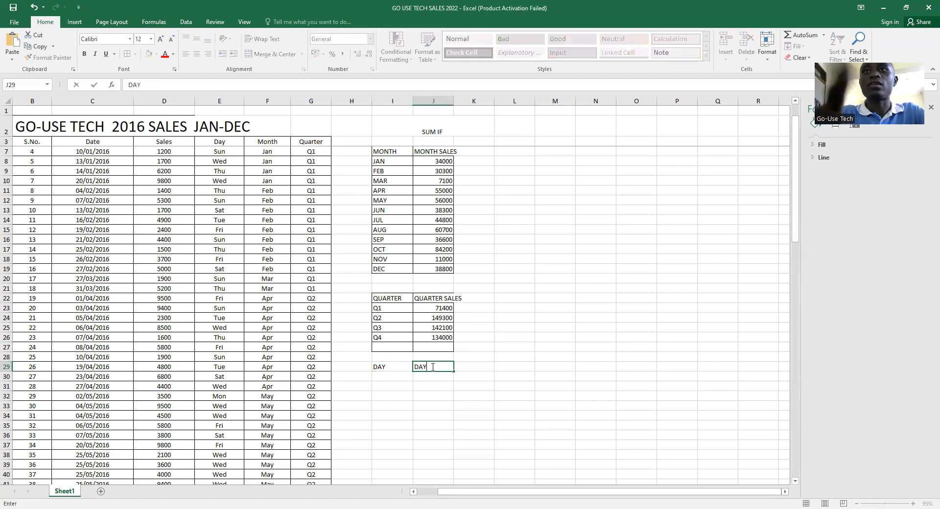
pyautogui.write(' SALES')
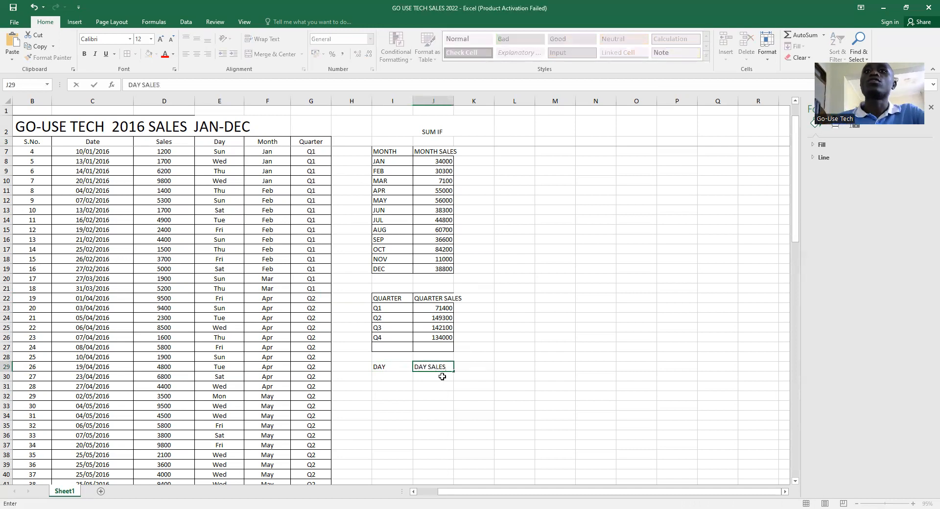
# - Enter MON in I30 and fill the weekday labels down through I38
pyautogui.click(377, 377)
pyautogui.write('JA')
pyautogui.write('N')
pyautogui.press('BackSpace')
pyautogui.press('BackSpace')
pyautogui.write('MON')
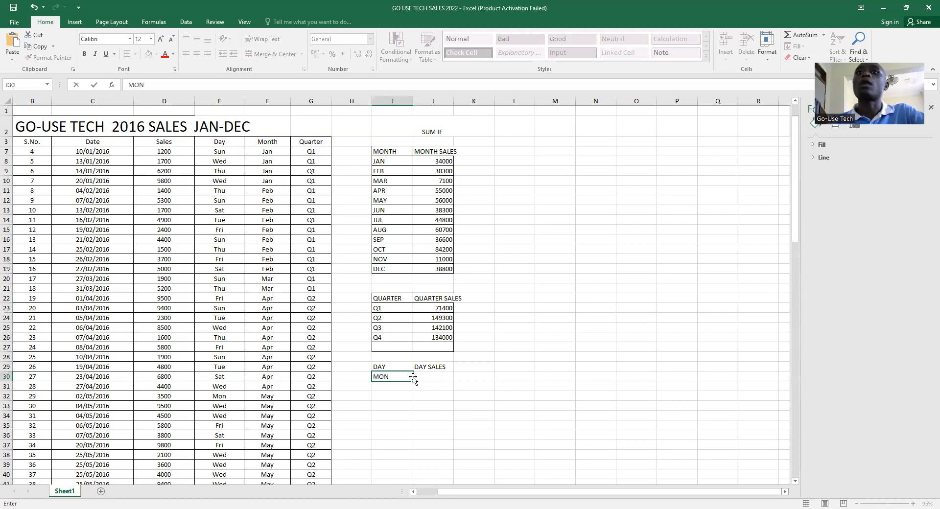
pyautogui.moveTo(414, 381); pyautogui.dragTo(412, 390)
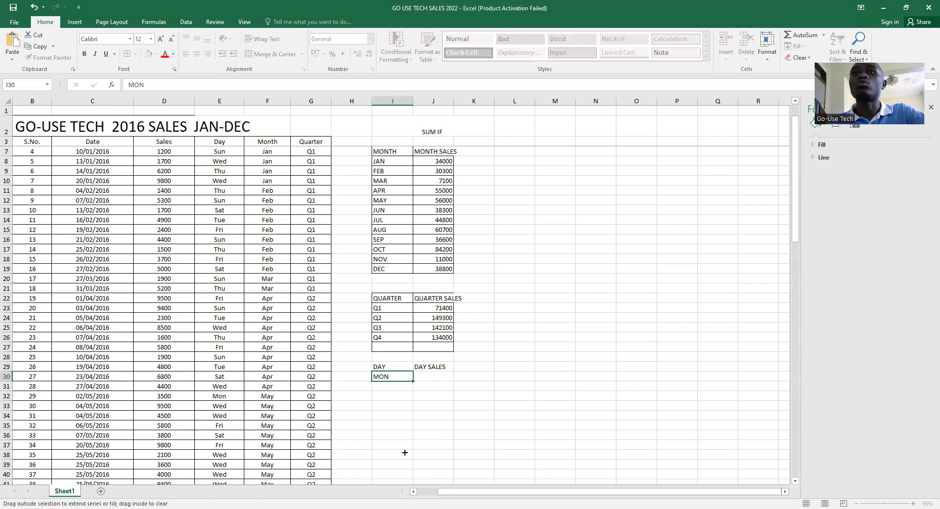
pyautogui.moveTo(406, 460); pyautogui.dragTo(406, 461)
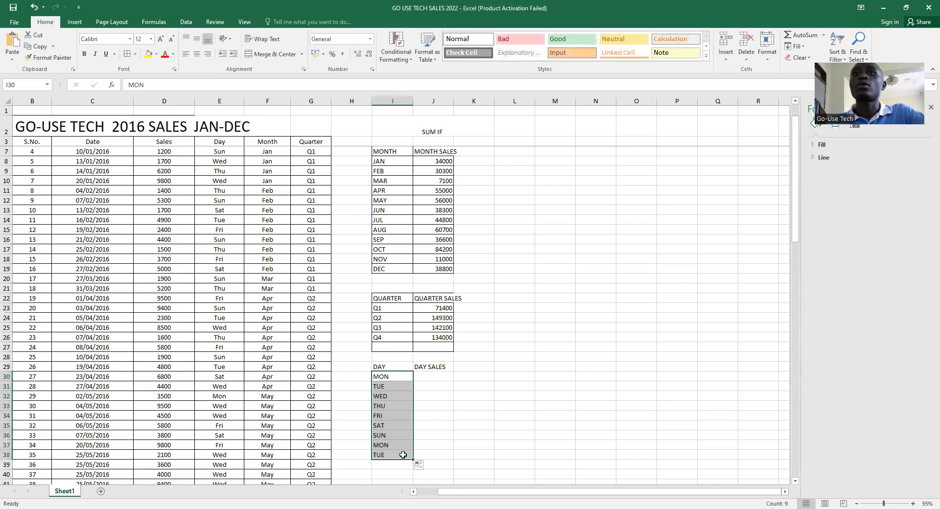
# - Clear the surplus repeated weekday labels TUE in I38 and MON in I37
pyautogui.click(403, 455)
pyautogui.press('Delete')
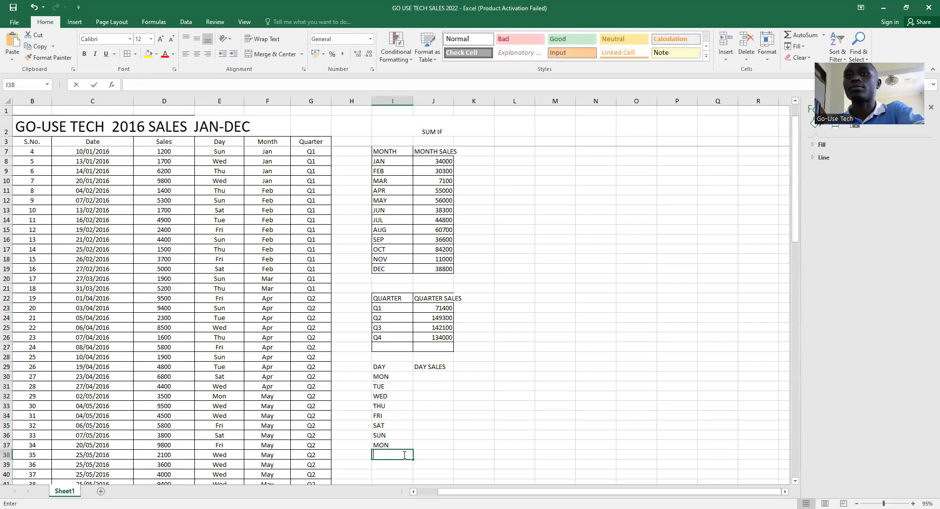
pyautogui.click(402, 441)
pyautogui.press('BackSpace')
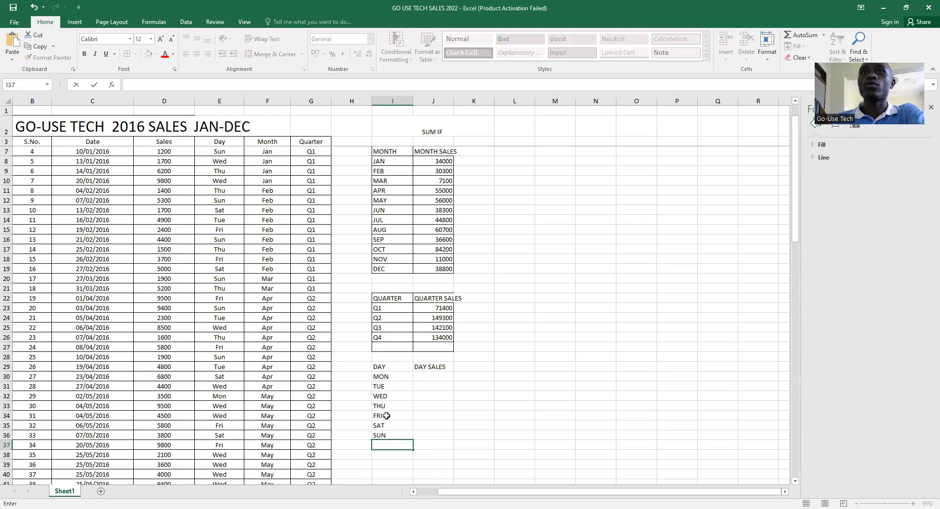
# - Apply all borders to the day sales table in I29:J36
pyautogui.click(432, 377)
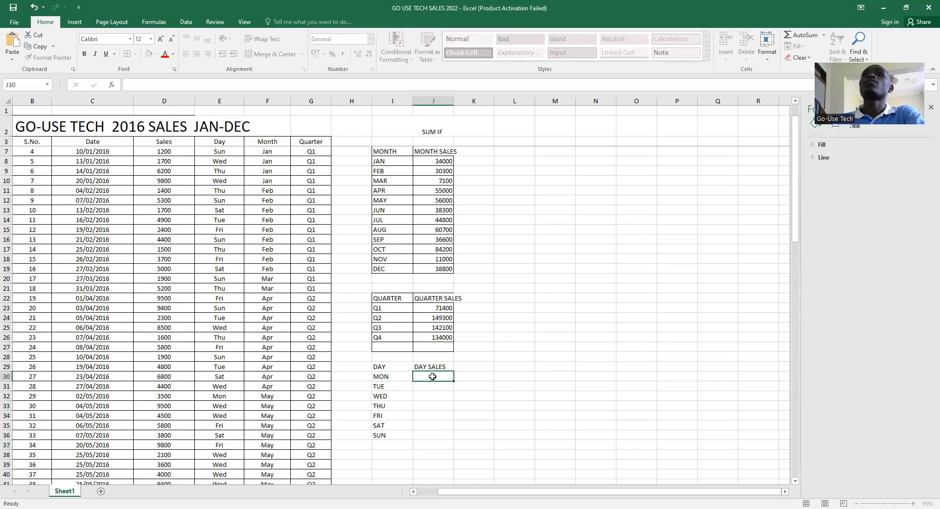
pyautogui.moveTo(373, 365); pyautogui.dragTo(436, 436)
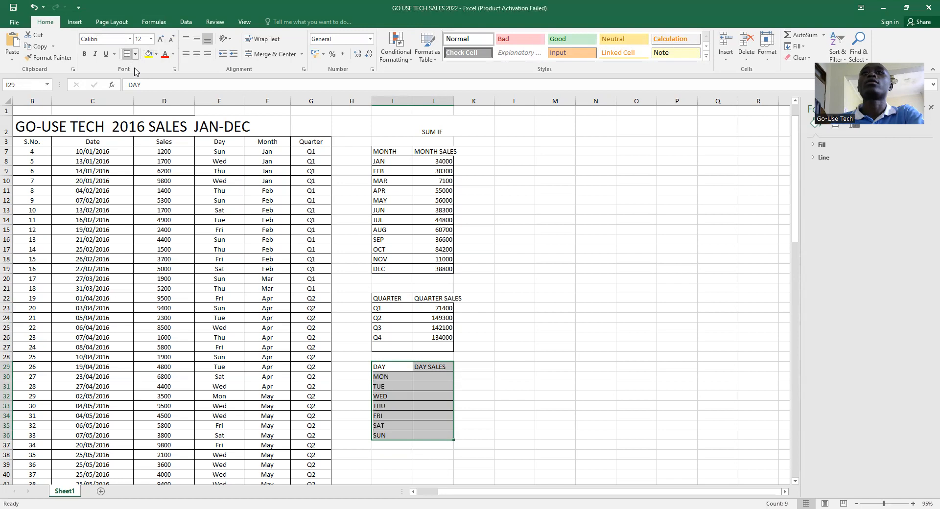
pyautogui.click(480, 421)
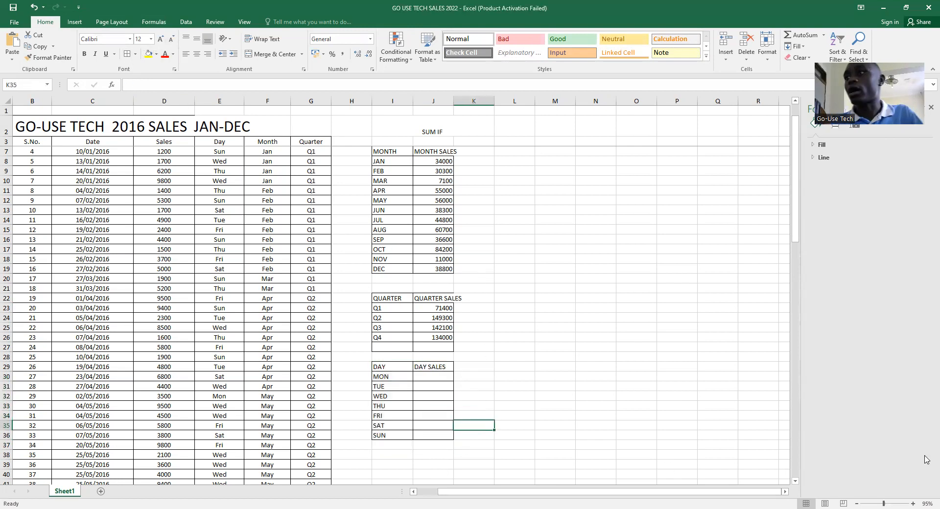
# - Start a SUMIF formula in J30, the DAY SALES cell beside MON
pyautogui.click(890, 503)
pyautogui.scroll(-6, 490, 374)
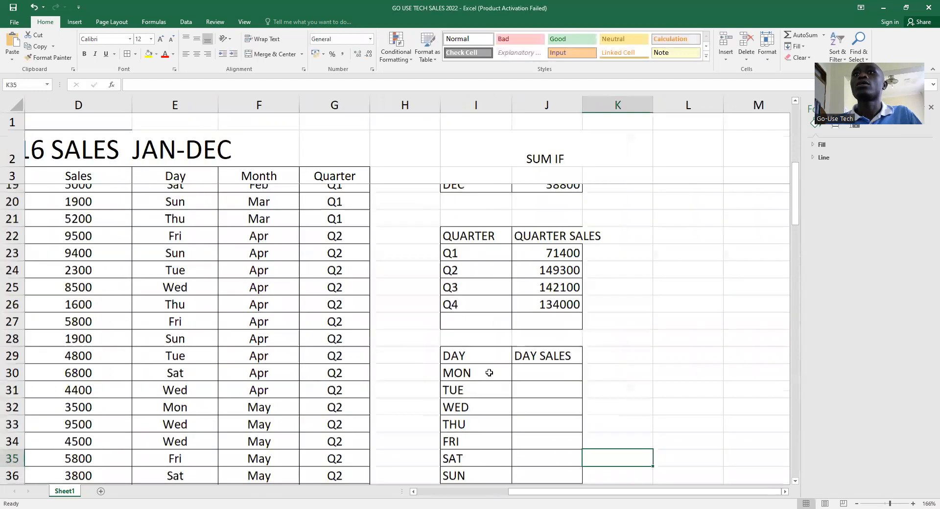
pyautogui.scroll(4, 487, 374)
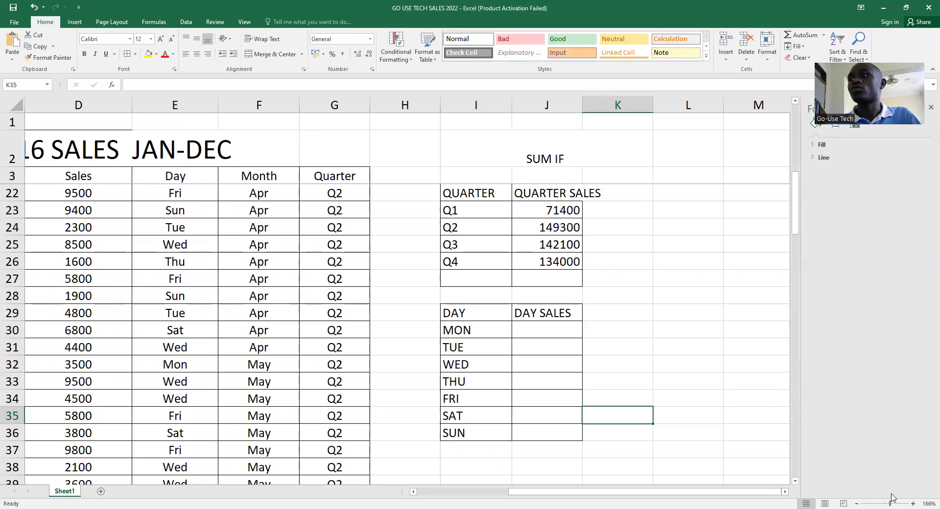
pyautogui.scroll(2, 772, 439)
pyautogui.scroll(-3, 723, 410)
pyautogui.scroll(4, 719, 405)
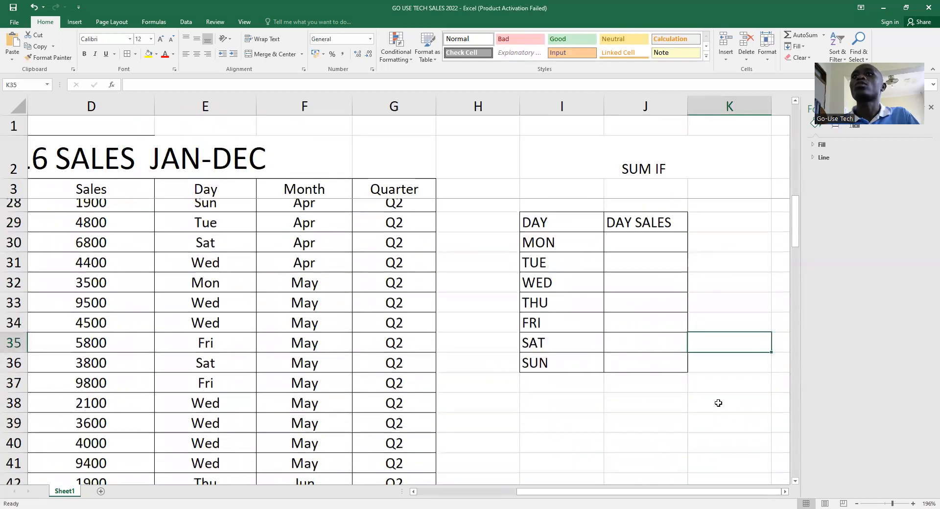
pyautogui.click(635, 431)
pyautogui.write('=SIM')
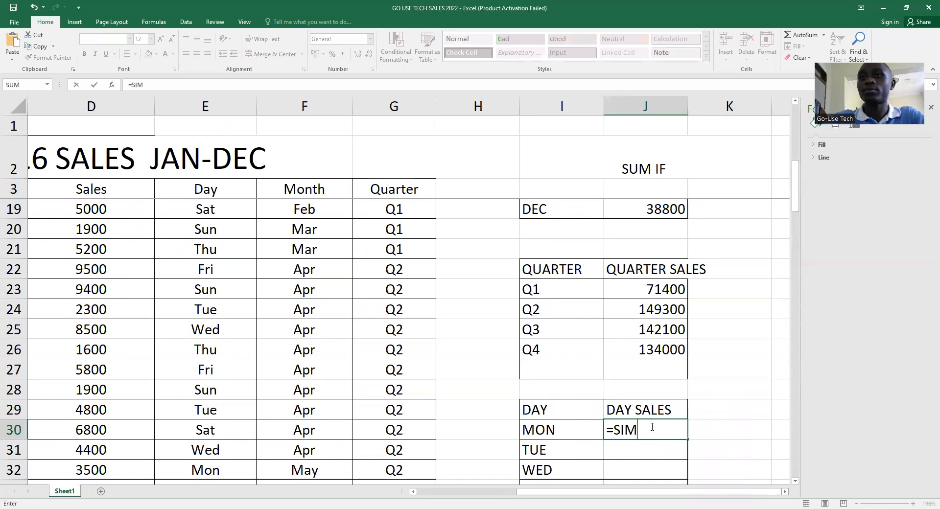
pyautogui.press('BackSpace')
pyautogui.press('BackSpace')
pyautogui.write('UM')
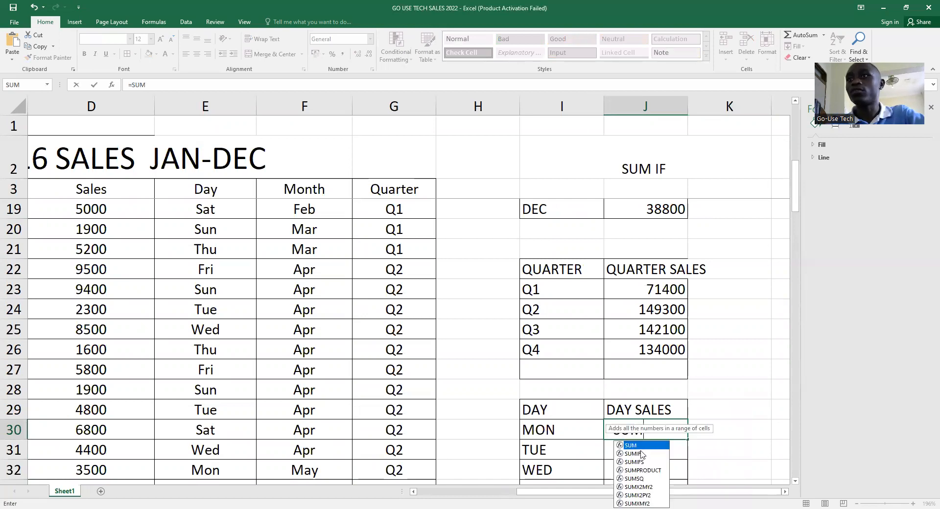
pyautogui.press('Tab')
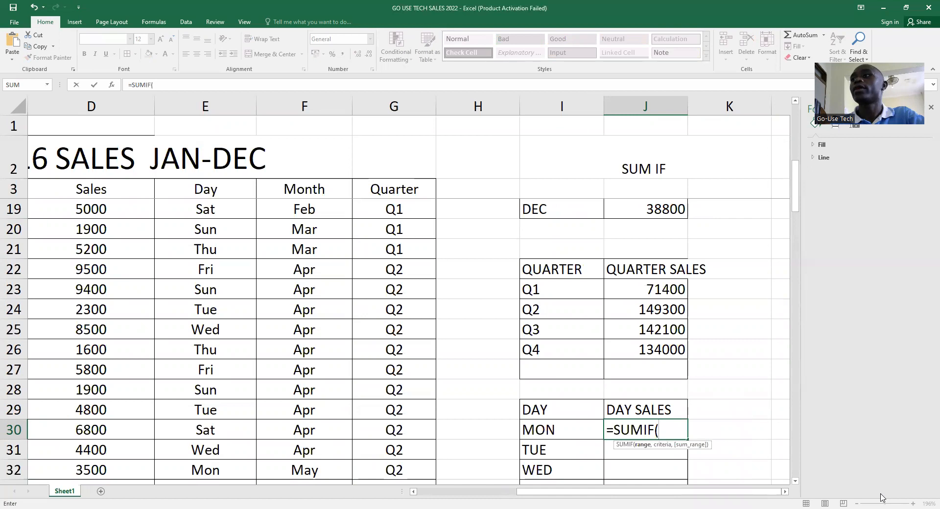
# - Set the Day column E4:E103 as the criteria range of the J30 SUMIF formula
pyautogui.scroll(5, 273, 206)
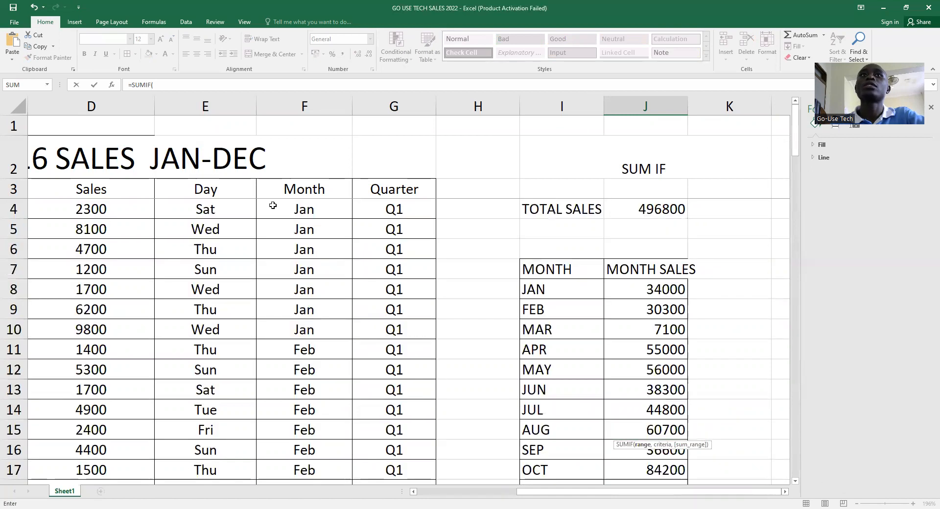
pyautogui.click(224, 209)
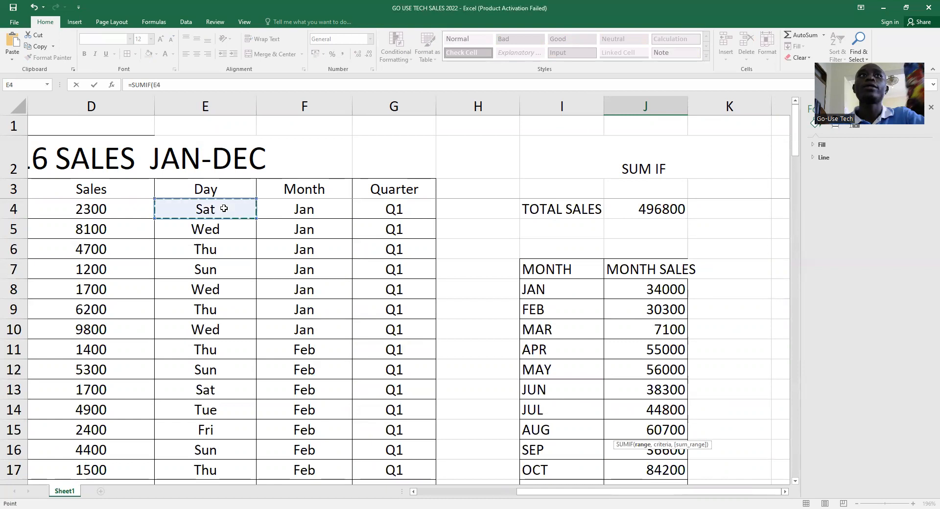
pyautogui.moveTo(223, 223); pyautogui.dragTo(218, 460)
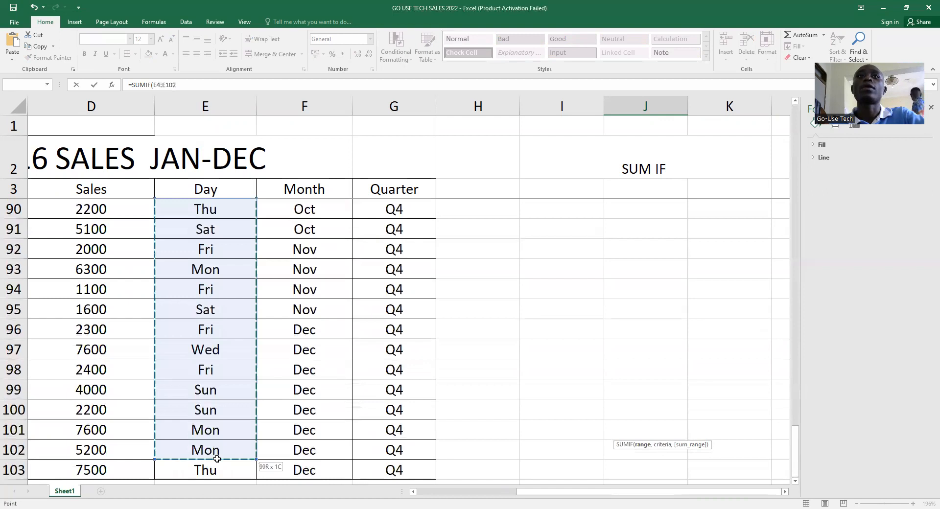
pyautogui.moveTo(222, 424); pyautogui.dragTo(222, 431)
pyautogui.scroll(20, 522, 249)
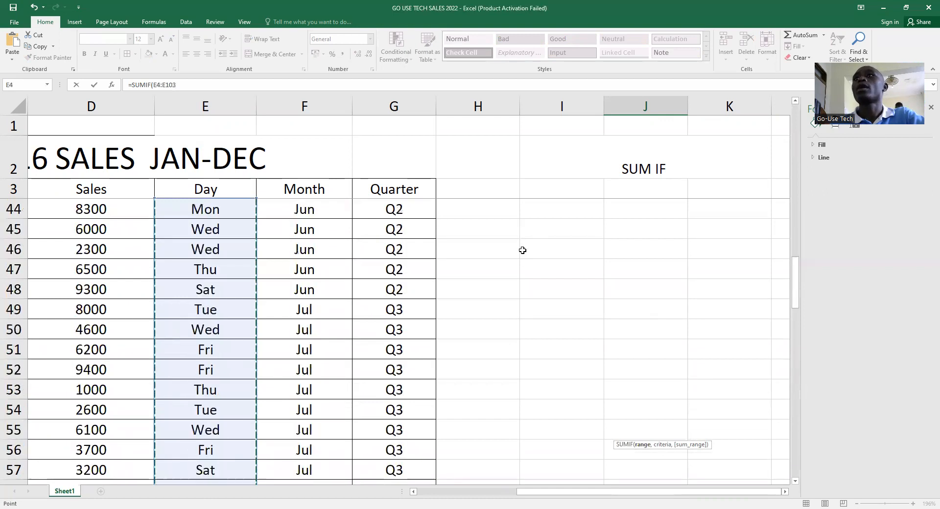
pyautogui.scroll(1, 523, 250)
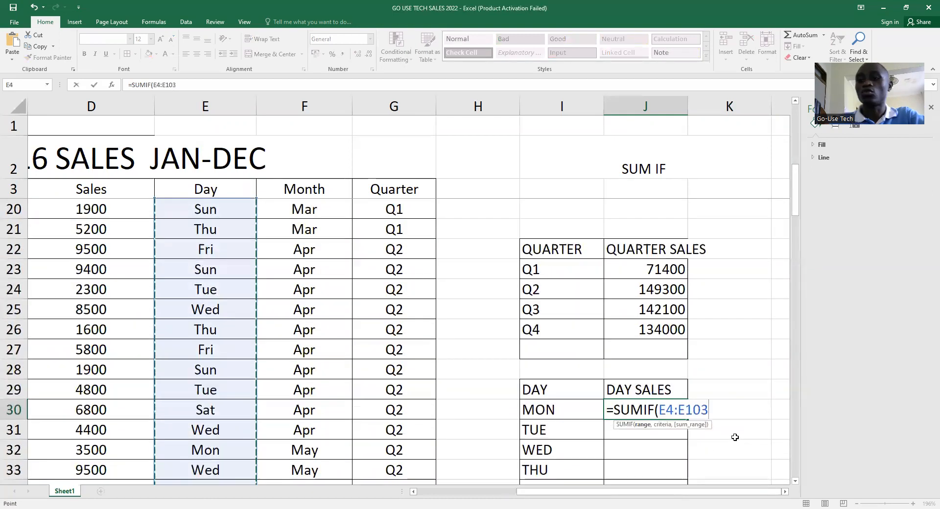
pyautogui.write(',')
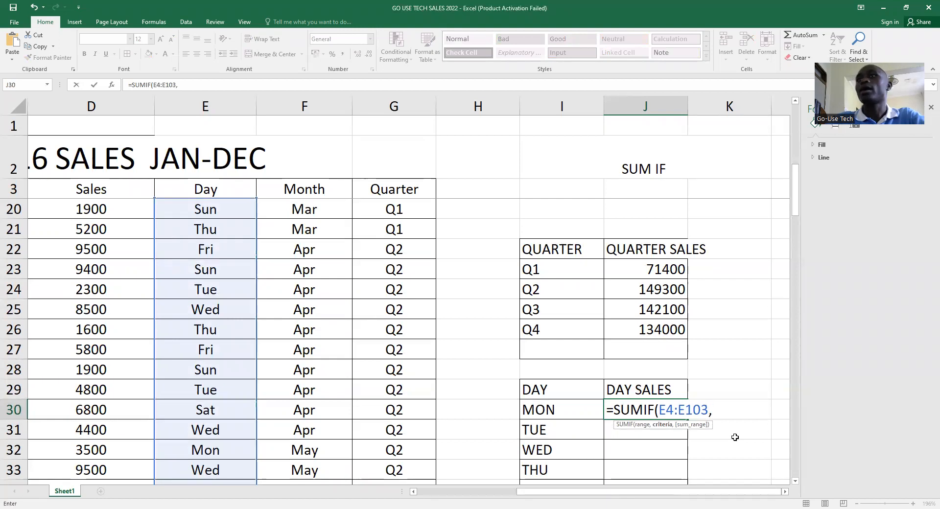
# - Complete the J30 SUMIF formula with I30 as the criteria and the Sales column D4:D103 as the sum range
pyautogui.click(541, 410)
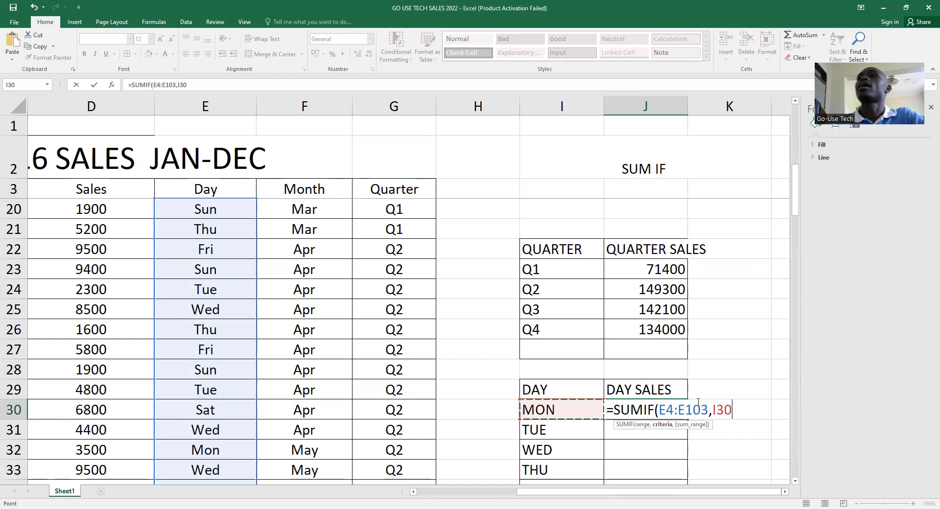
pyautogui.write(',')
pyautogui.scroll(5, 136, 274)
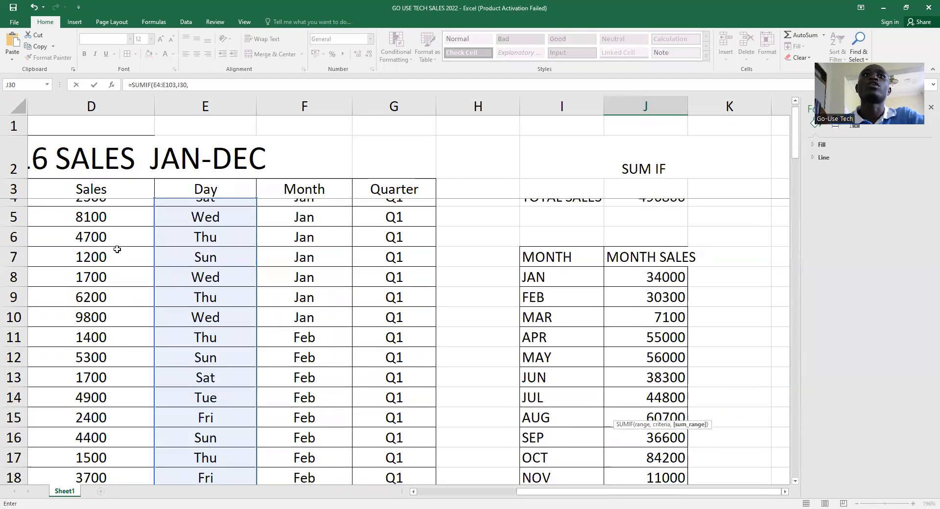
pyautogui.click(98, 202)
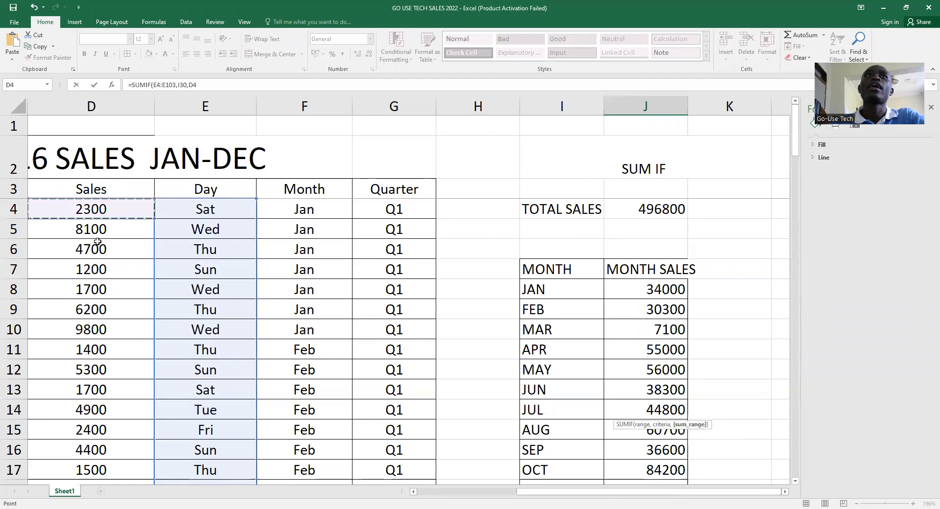
pyautogui.moveTo(98, 210); pyautogui.dragTo(108, 452)
pyautogui.moveTo(121, 434); pyautogui.dragTo(91, 470)
pyautogui.scroll(20, 621, 413)
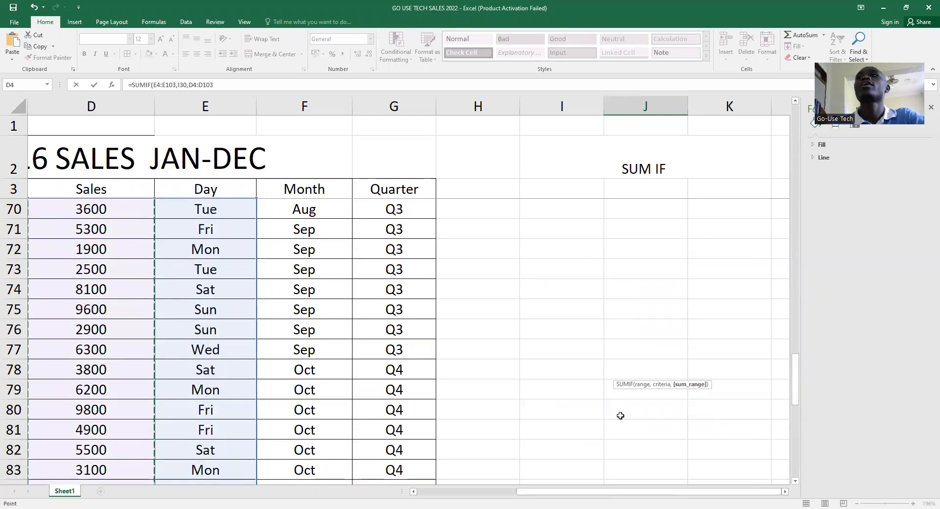
pyautogui.scroll(1, 622, 397)
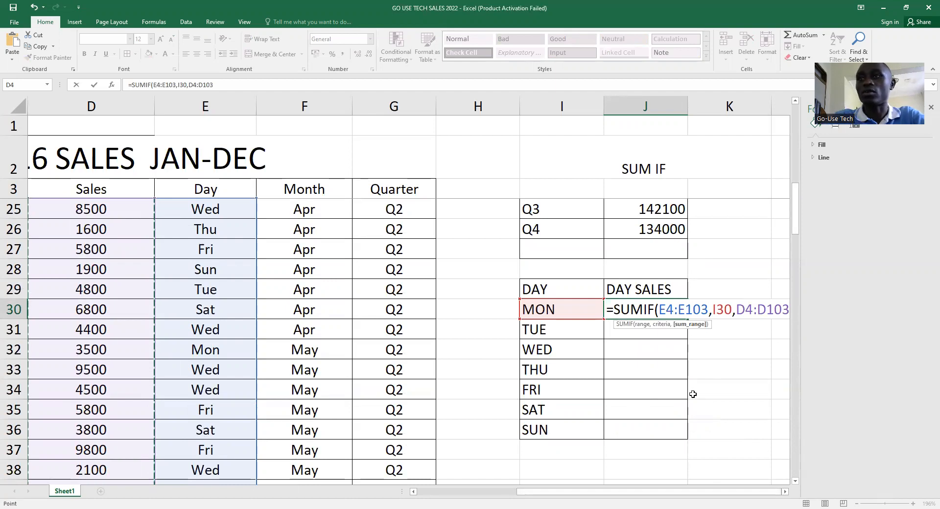
pyautogui.write(')')
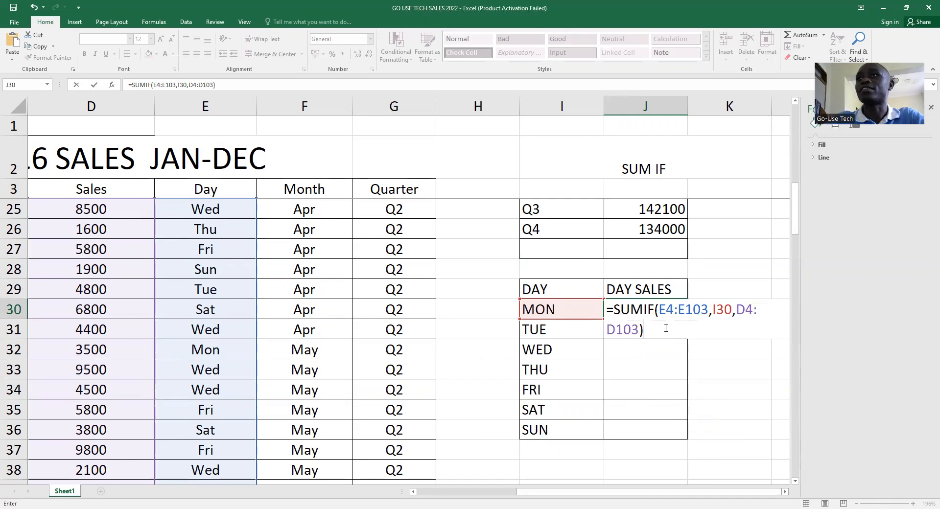
pyautogui.press('Return')
# - Fill the Monday SUMIF formula from J30 down to J36 for the remaining weekdays
pyautogui.click(661, 314)
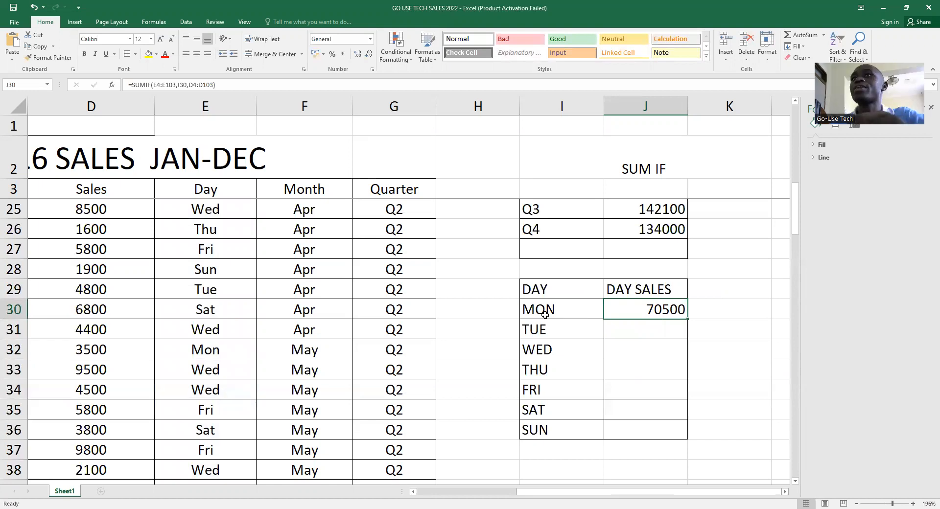
pyautogui.moveTo(688, 320); pyautogui.dragTo(692, 433)
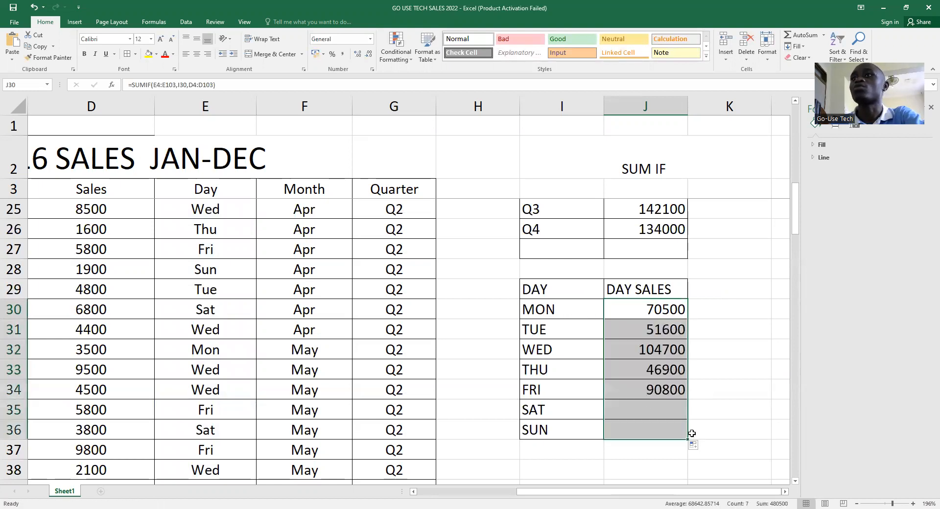
pyautogui.click(734, 401)
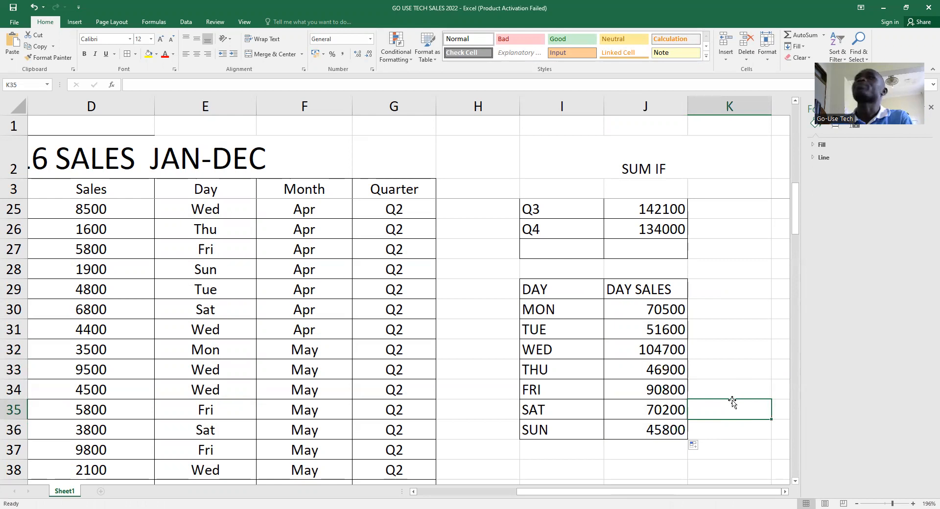
pyautogui.click(888, 502)
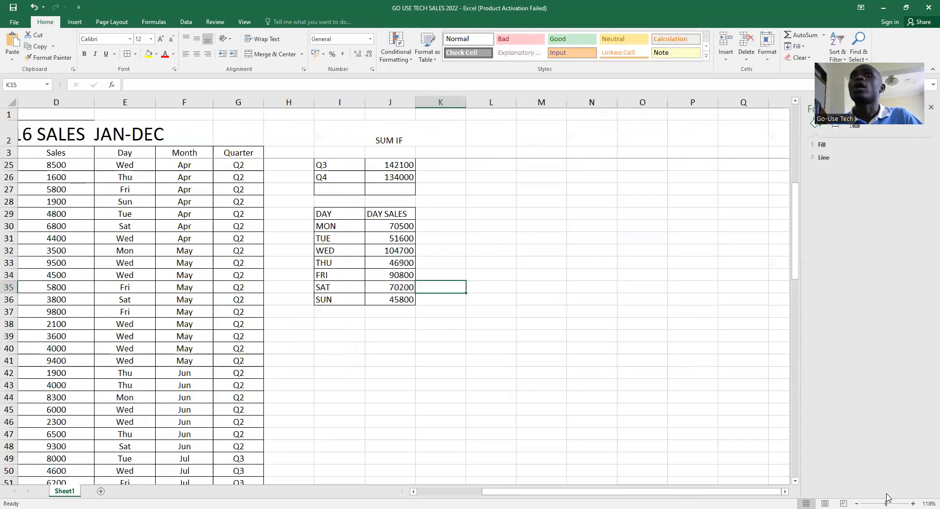
# - Review the total, month, quarter and day sales summary tables under the SUM IF heading
pyautogui.scroll(7, 443, 425)
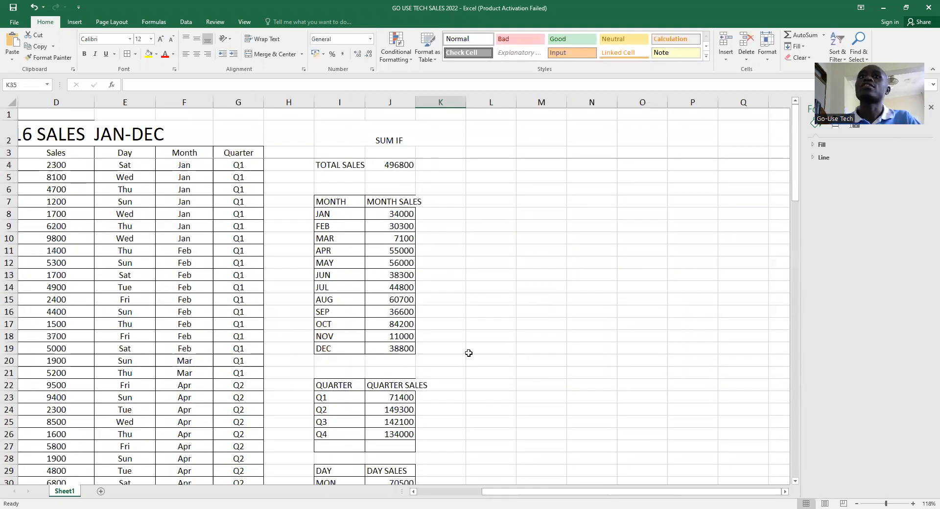
pyautogui.scroll(-10, 469, 354)
pyautogui.scroll(10, 470, 355)
pyautogui.scroll(-8, 487, 340)
pyautogui.scroll(8, 487, 337)
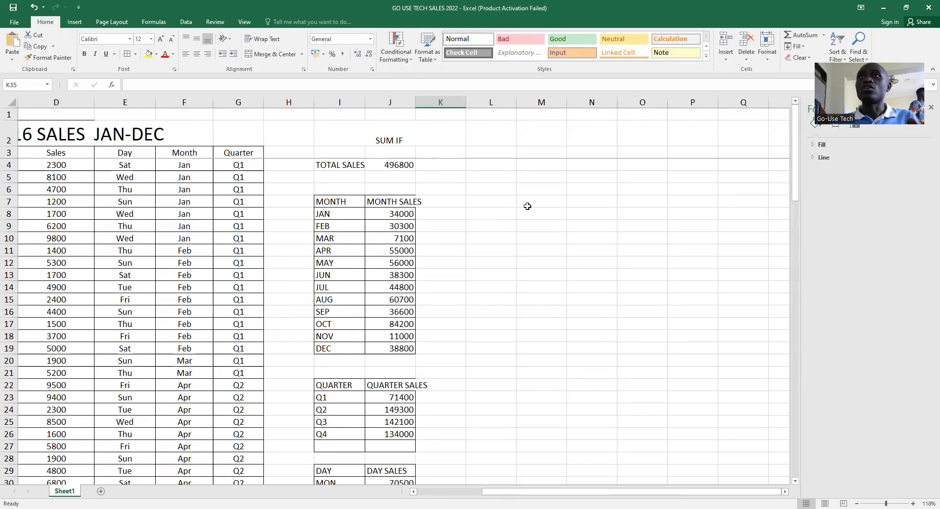
pyautogui.click(460, 202)
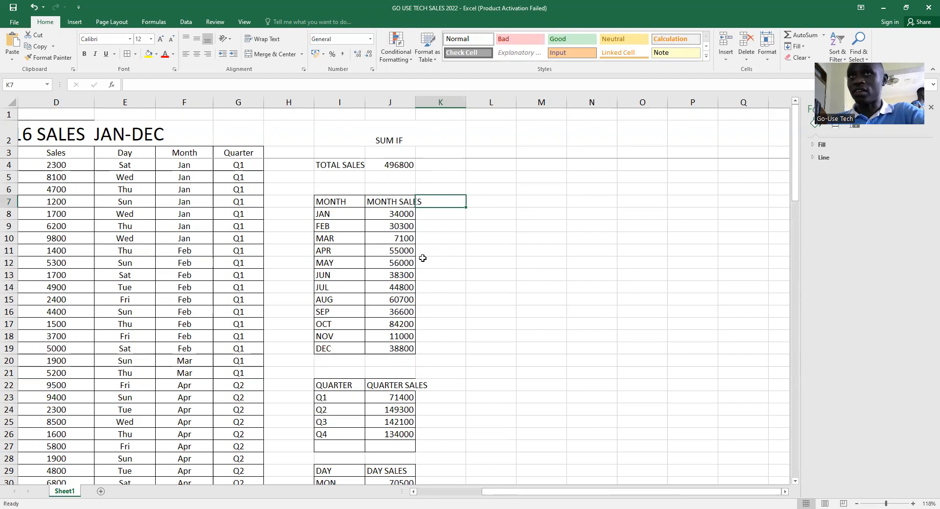
pyautogui.scroll(-5, 453, 401)
pyautogui.scroll(5, 451, 404)
# - Insert a 2-D clustered column chart from the month sales table I7:J19
pyautogui.click(322, 201)
pyautogui.moveTo(359, 204); pyautogui.dragTo(408, 349)
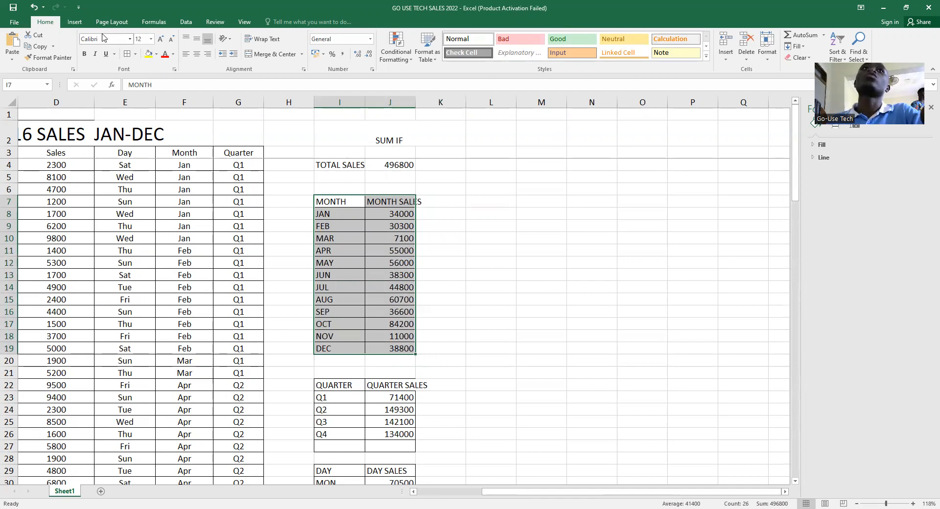
pyautogui.click(80, 24)
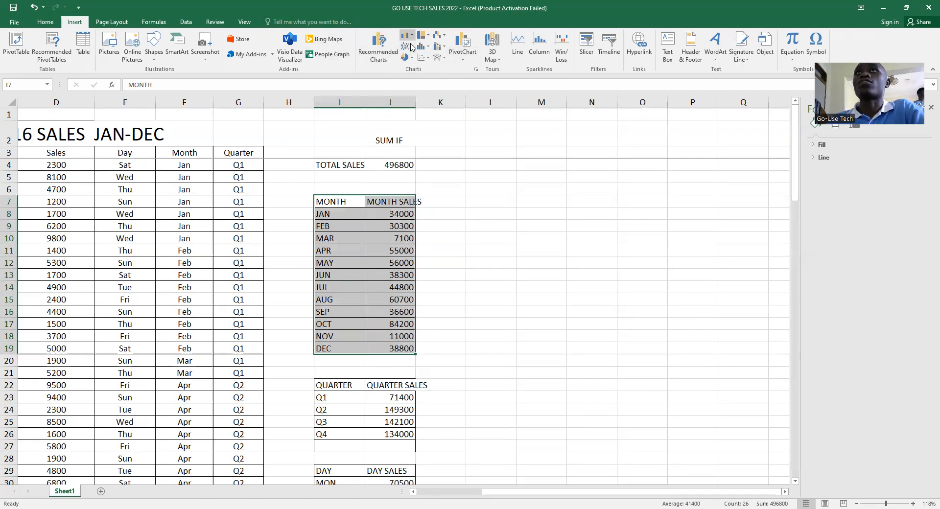
pyautogui.click(407, 35)
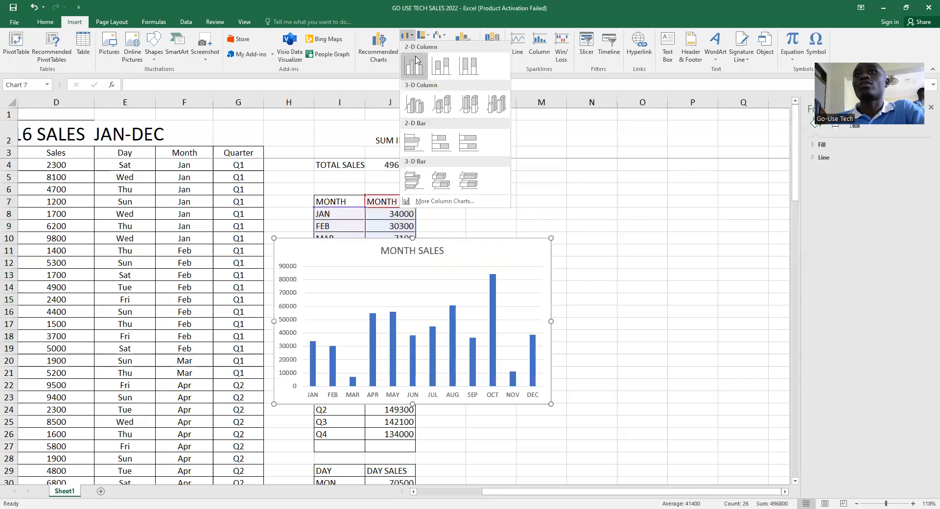
pyautogui.click(415, 63)
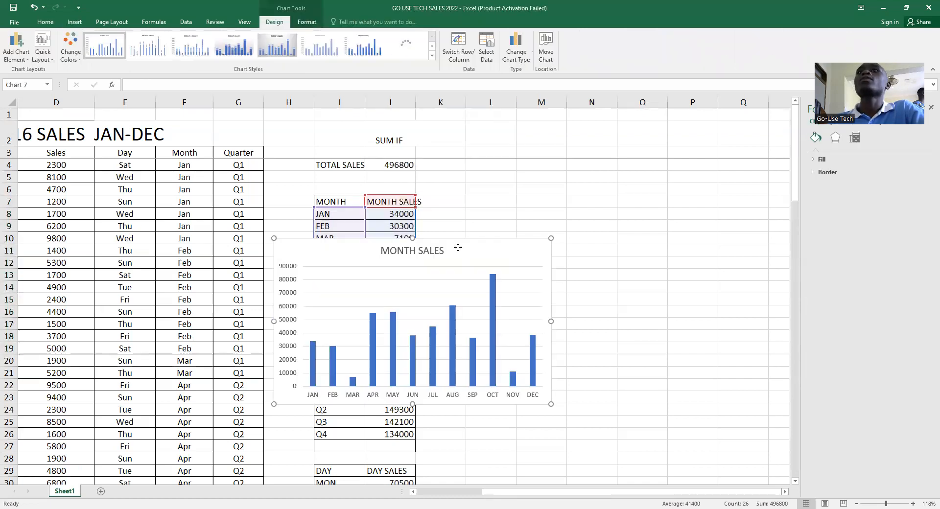
# - Place the month column chart beside the month sales table and make it slightly taller, spanning about rows 7 to 21
pyautogui.moveTo(456, 248); pyautogui.dragTo(612, 195)
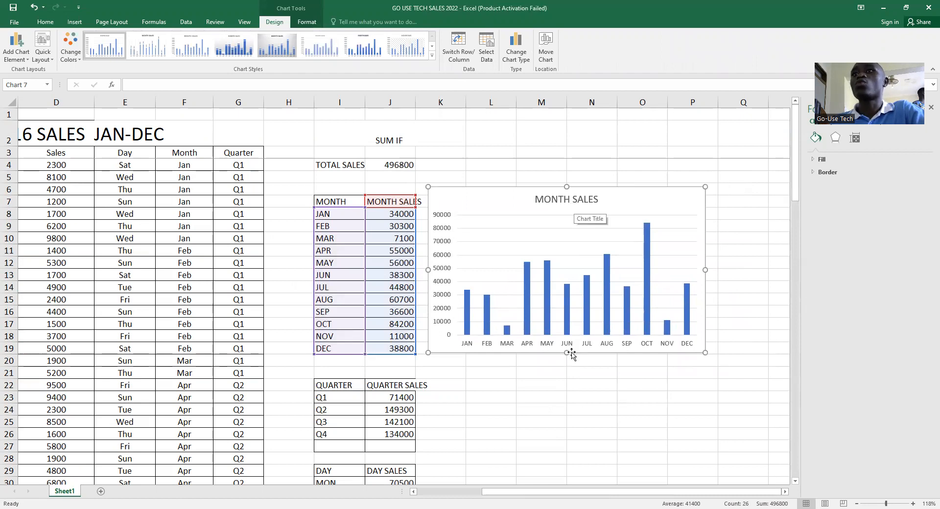
pyautogui.moveTo(571, 353); pyautogui.dragTo(567, 376)
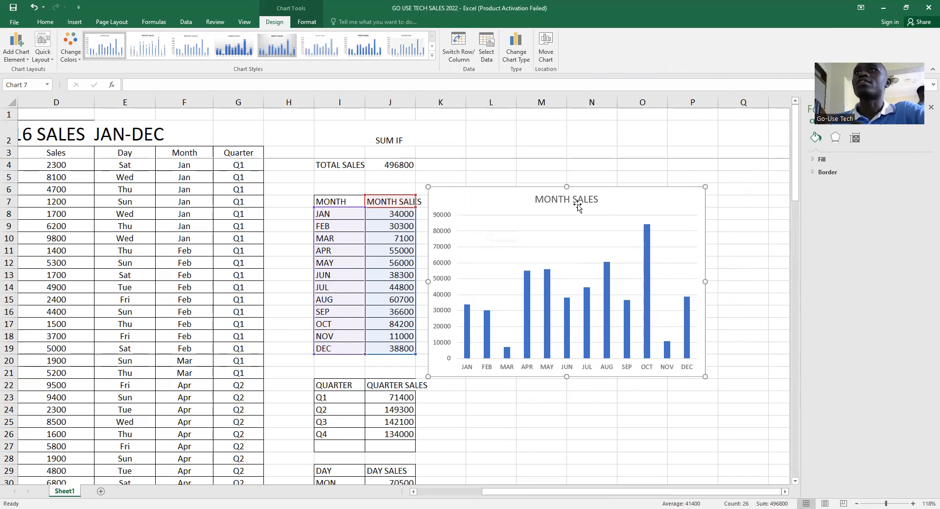
pyautogui.moveTo(604, 196)
pyautogui.mouseDown()
pyautogui.moveTo(612, 231)
pyautogui.moveTo(605, 199)
pyautogui.mouseUp()
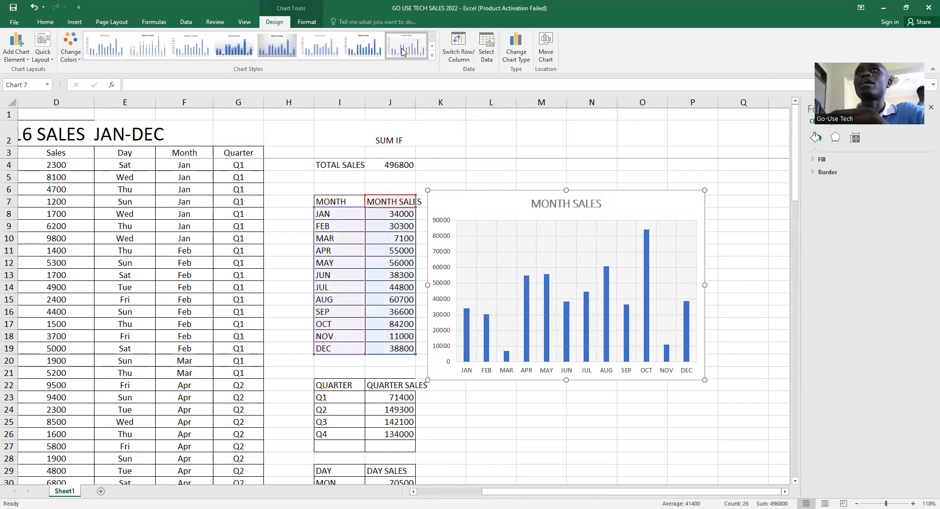
# - Try the fourth and second chart styles on the month column chart, and settle on the first style with data labels
pyautogui.click(234, 46)
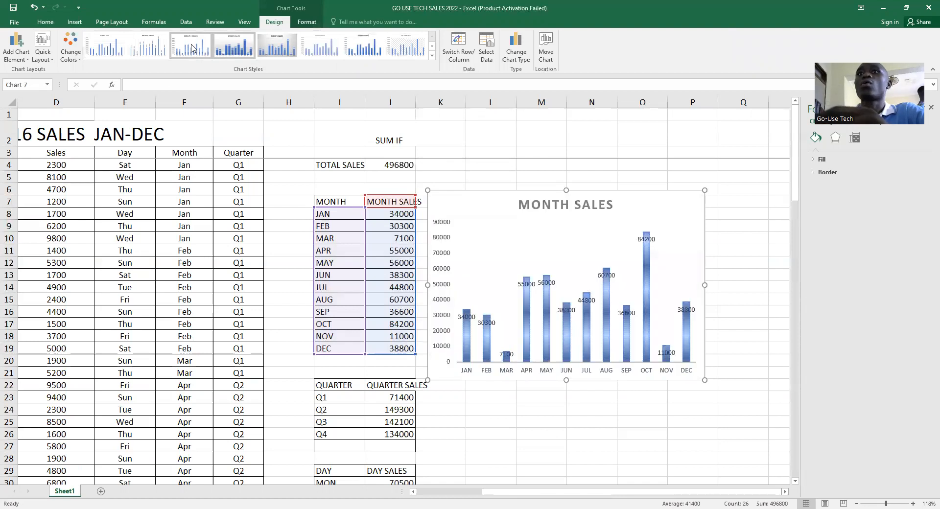
pyautogui.click(155, 52)
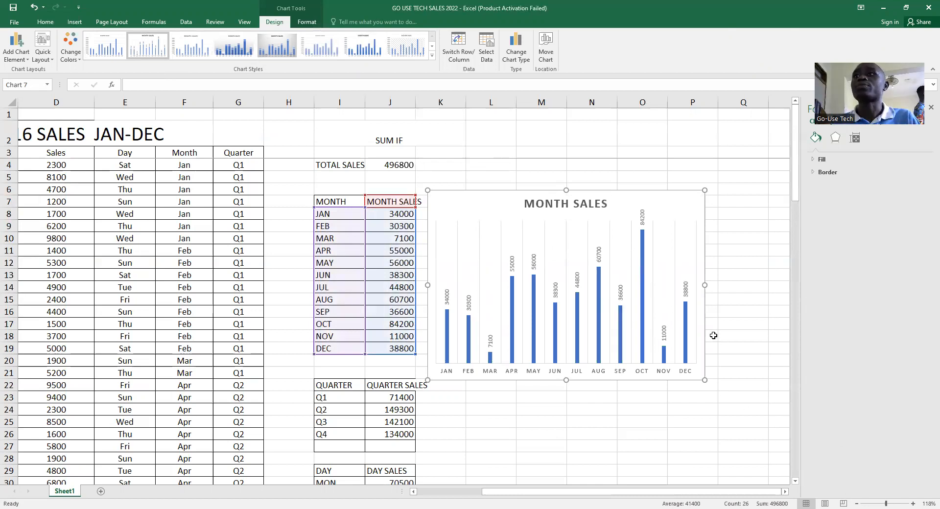
pyautogui.click(101, 48)
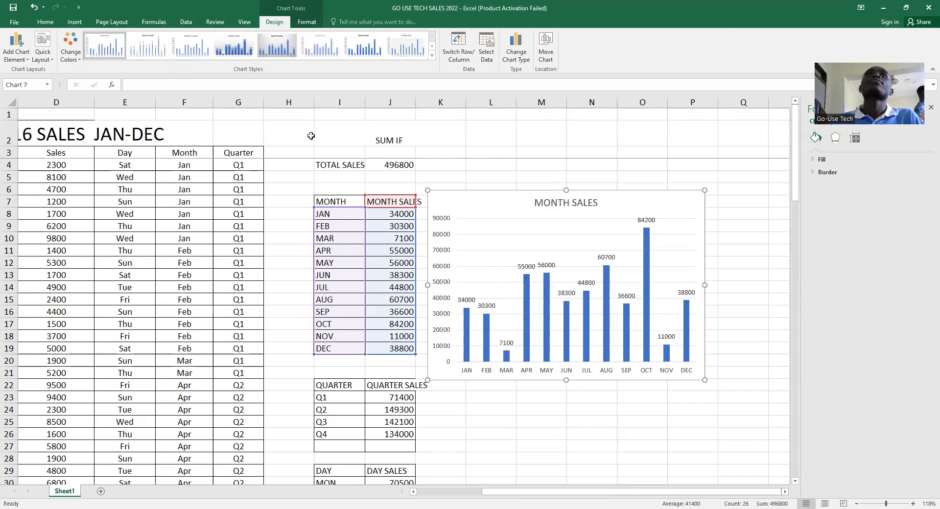
pyautogui.click(73, 22)
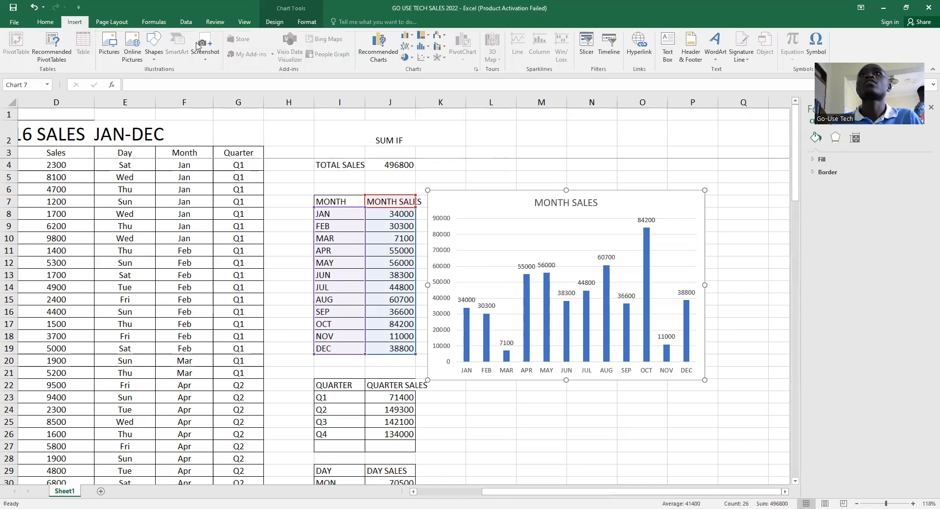
pyautogui.click(411, 48)
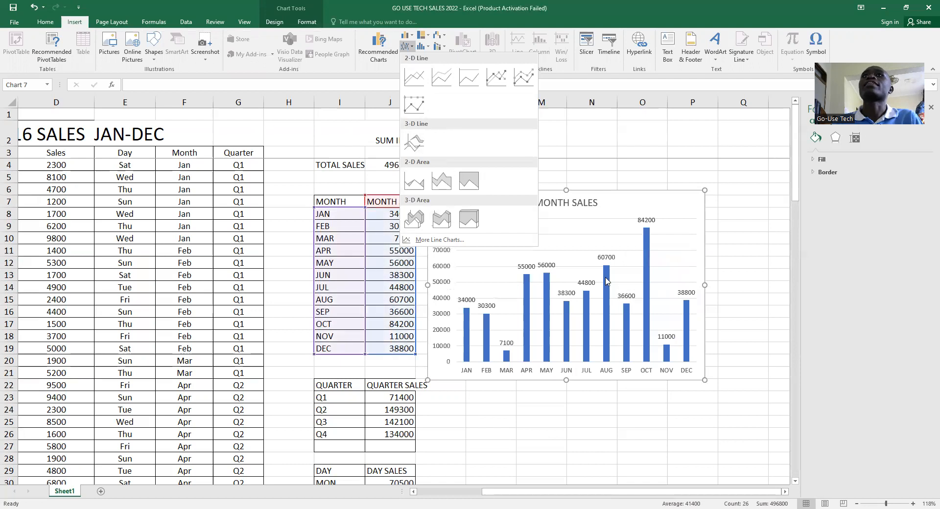
pyautogui.click(783, 263)
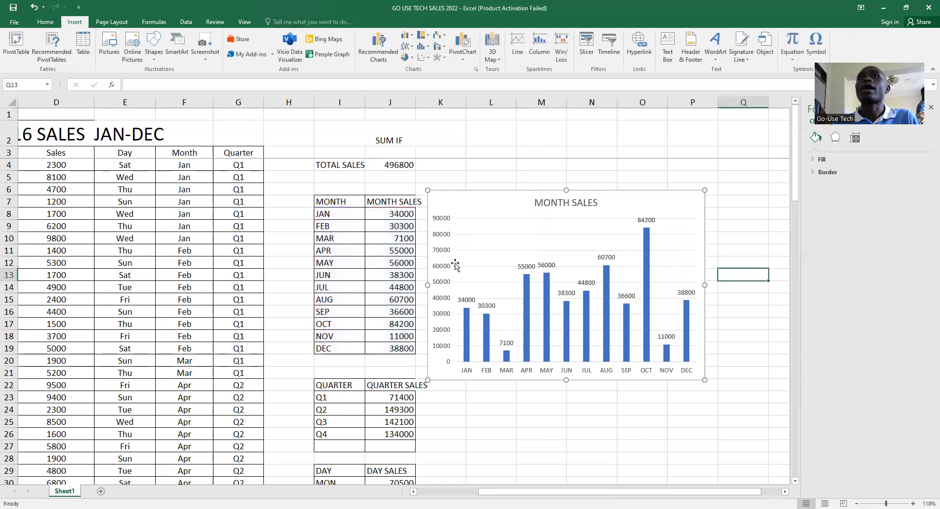
# - Insert a 2-D pie chart from the month sales table I7:J19
pyautogui.moveTo(323, 202); pyautogui.dragTo(389, 351)
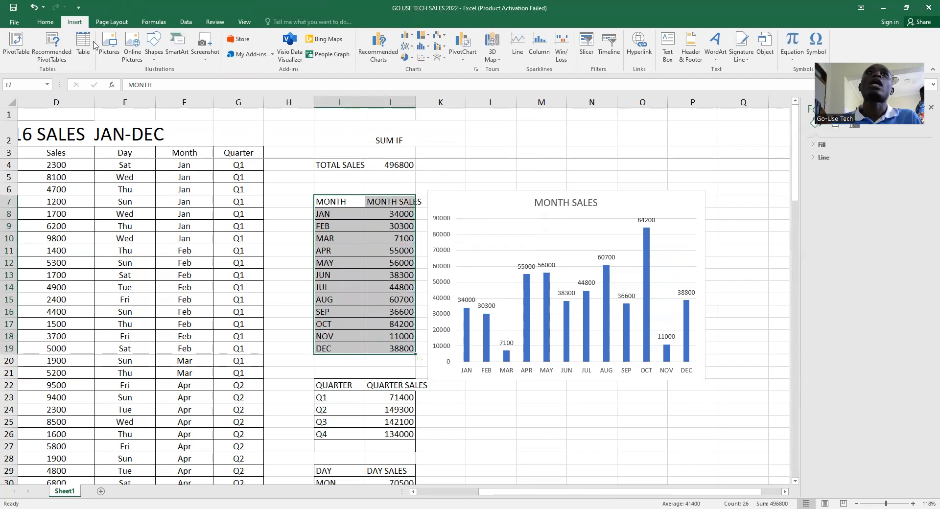
pyautogui.click(413, 58)
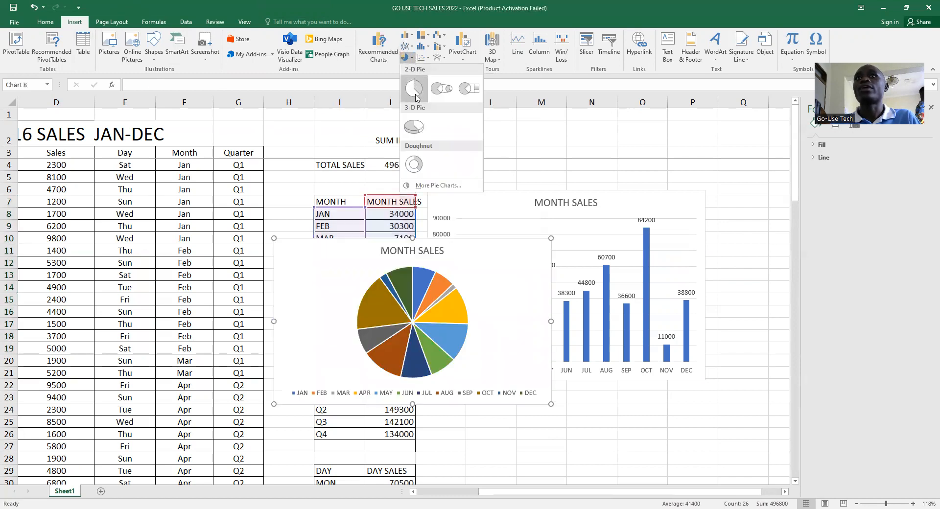
pyautogui.click(414, 90)
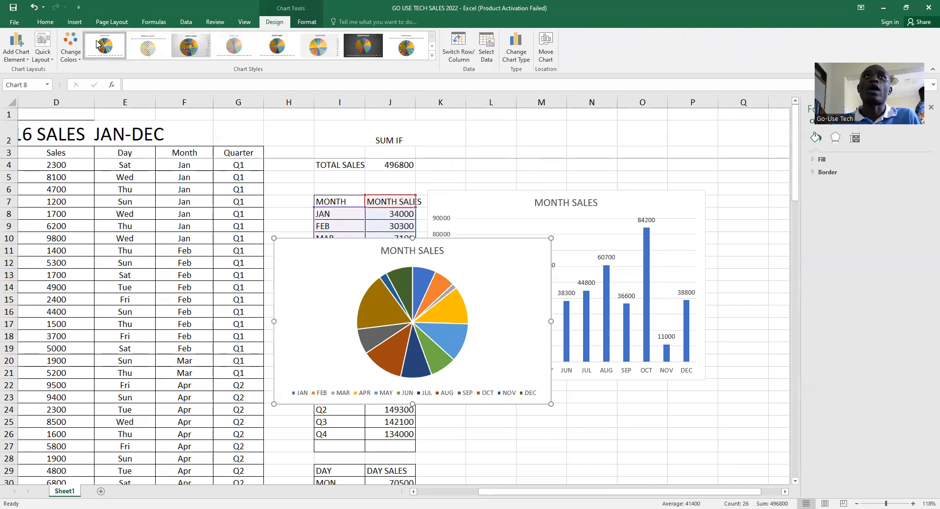
# - Try out chart styles on the month pie chart and apply the third one, with grey gradient background and dark percentage labels
pyautogui.click(147, 46)
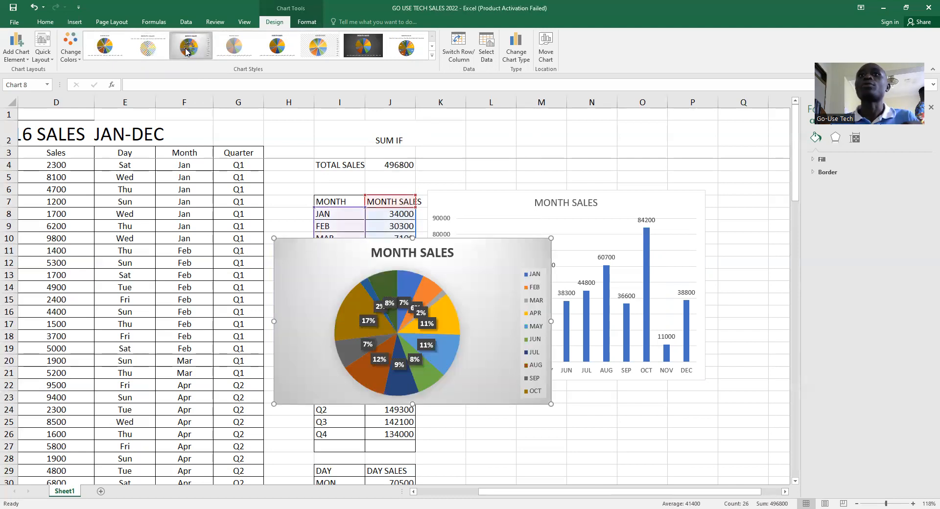
pyautogui.click(237, 45)
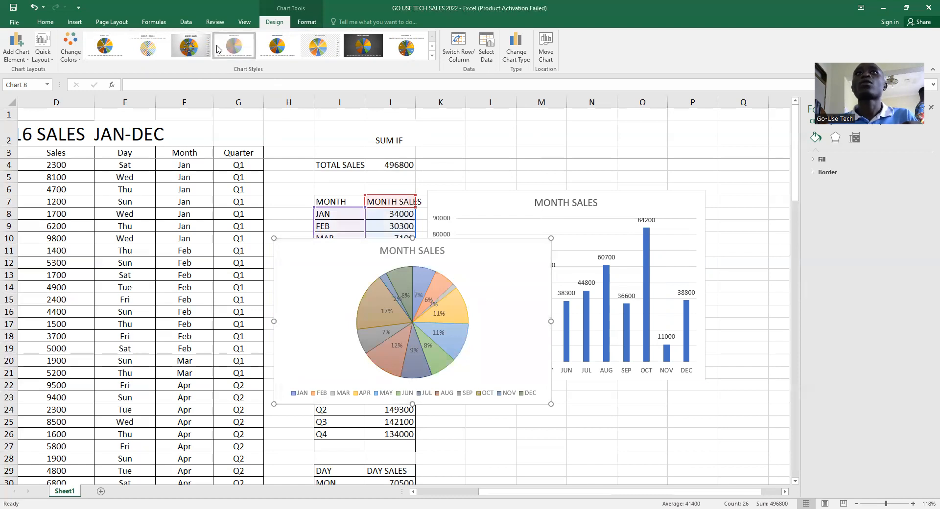
pyautogui.click(191, 47)
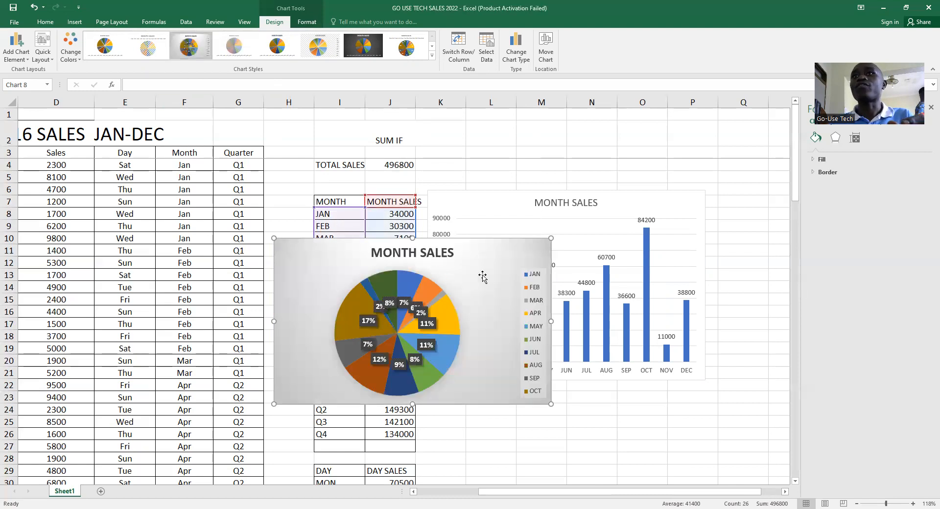
# - Move the month pie chart to the right of the month column chart and resize it to about the same height
pyautogui.moveTo(482, 277); pyautogui.dragTo(623, 231)
pyautogui.moveTo(696, 360); pyautogui.dragTo(661, 343)
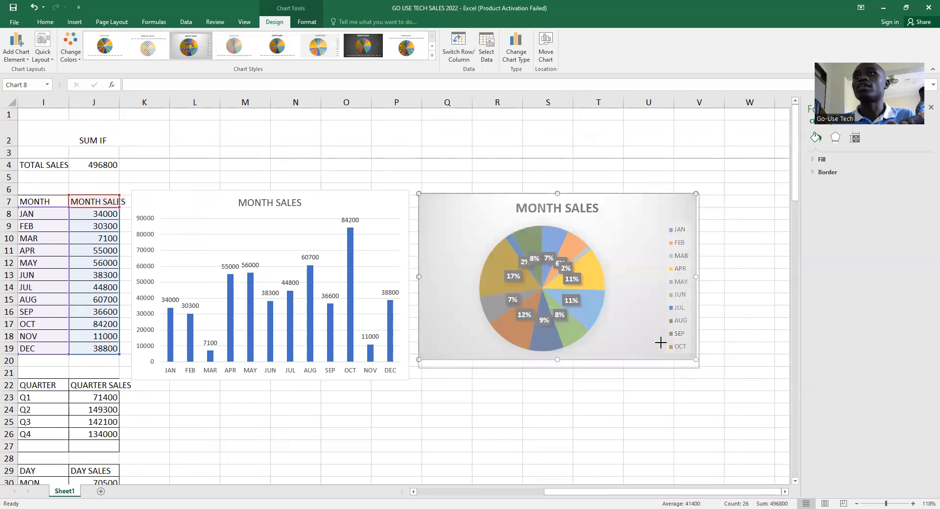
pyautogui.moveTo(419, 193); pyautogui.dragTo(418, 190)
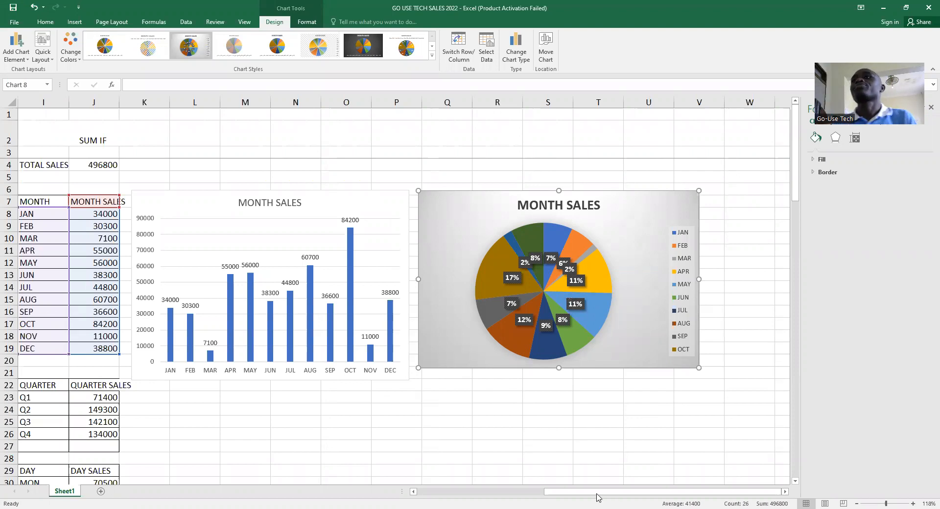
# - Insert a 2-D clustered column chart from the quarter sales table I22:J26
pyautogui.moveTo(616, 492); pyautogui.dragTo(588, 493)
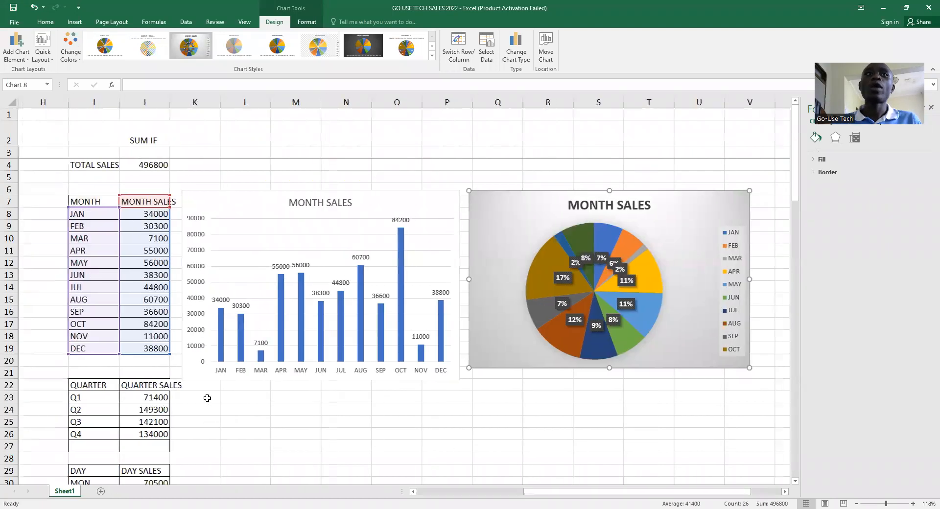
pyautogui.scroll(-4, 207, 399)
pyautogui.moveTo(67, 237); pyautogui.dragTo(171, 290)
pyautogui.moveTo(91, 239); pyautogui.dragTo(148, 290)
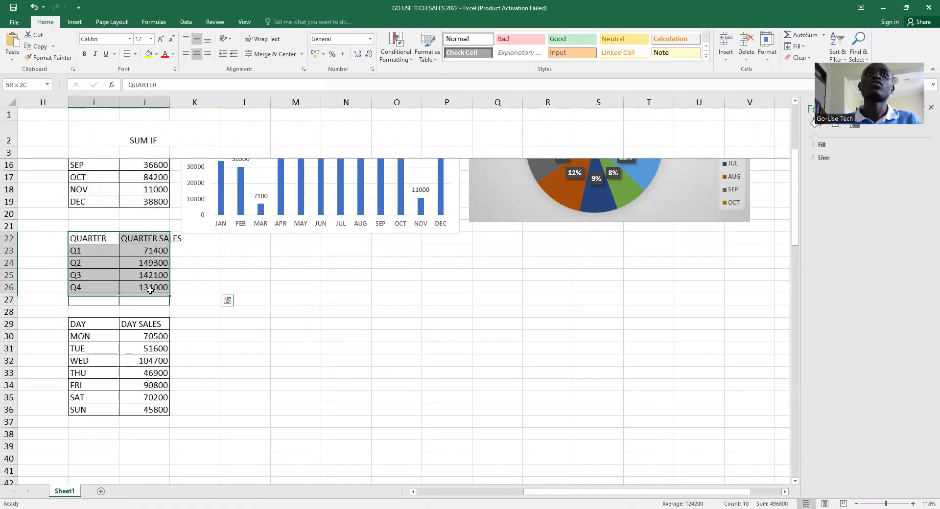
pyautogui.click(74, 21)
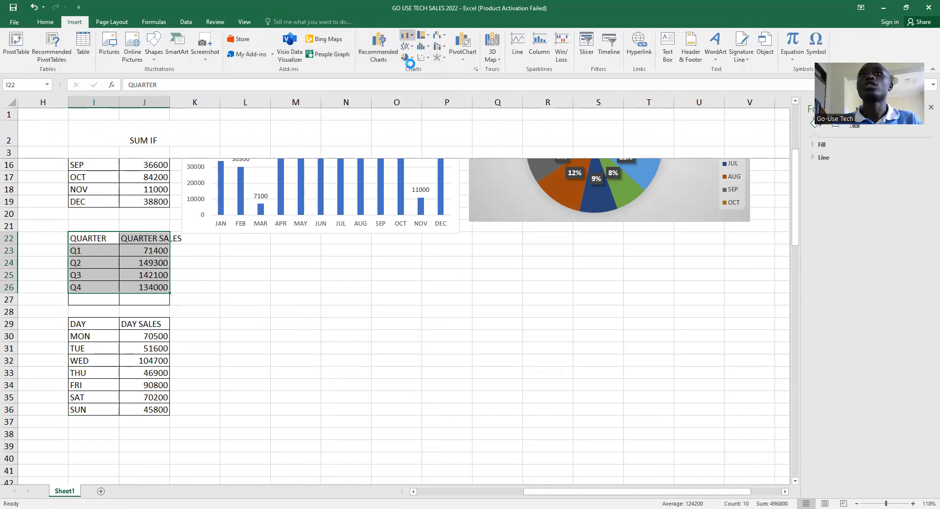
# - Shrink the quarter column chart to about nine rows high and place it beside the quarter sales table
pyautogui.moveTo(551, 405); pyautogui.dragTo(449, 349)
pyautogui.click(319, 298)
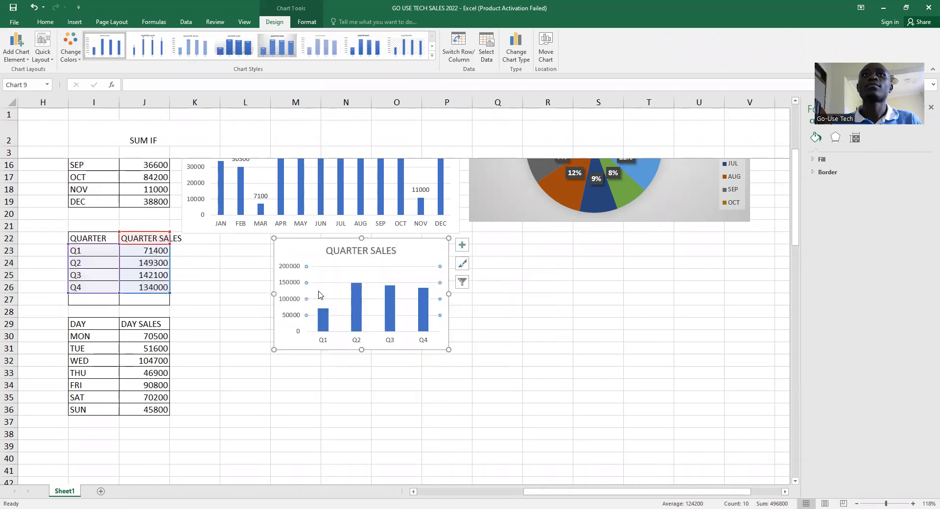
pyautogui.moveTo(296, 245); pyautogui.dragTo(236, 247)
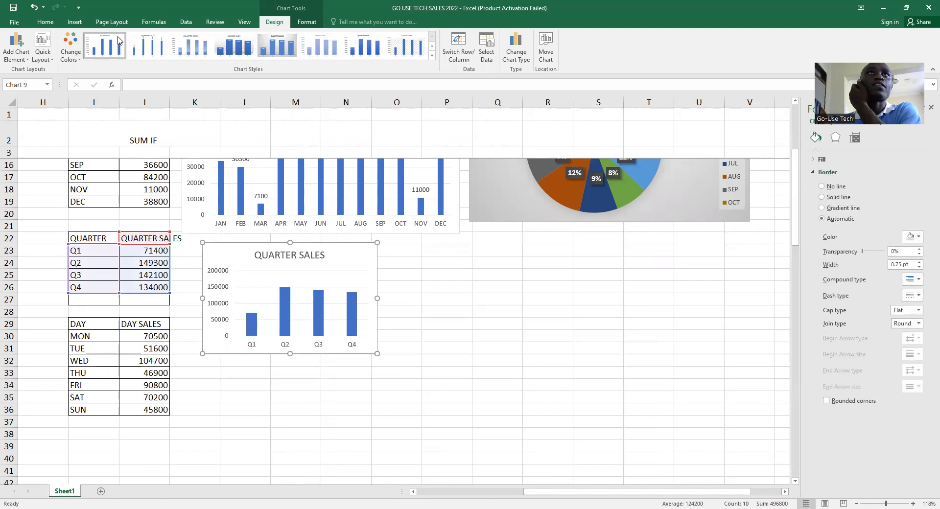
# - Insert a 2-D pie chart from I22:J26 and apply the third chart style, with grey gradient background and percentage labels
pyautogui.click(476, 318)
pyautogui.moveTo(86, 239); pyautogui.dragTo(157, 293)
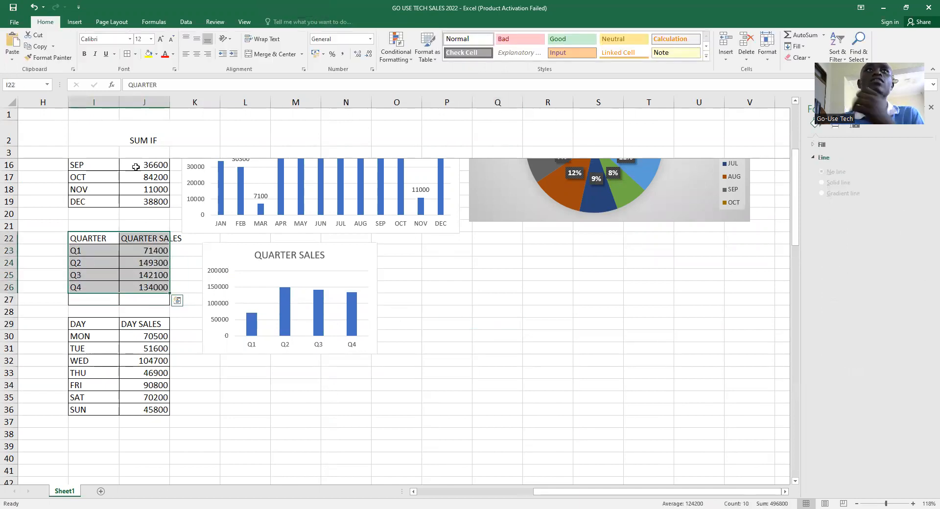
pyautogui.click(74, 22)
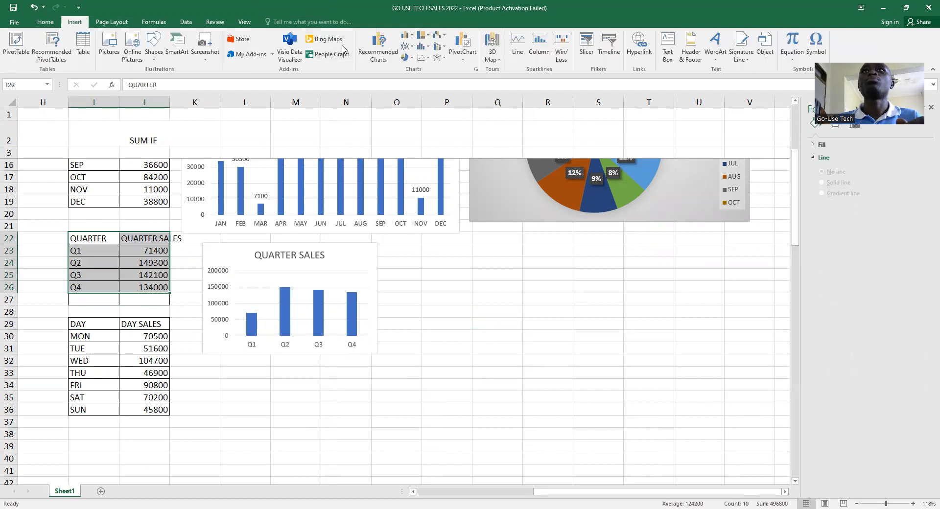
pyautogui.click(405, 59)
pyautogui.click(414, 88)
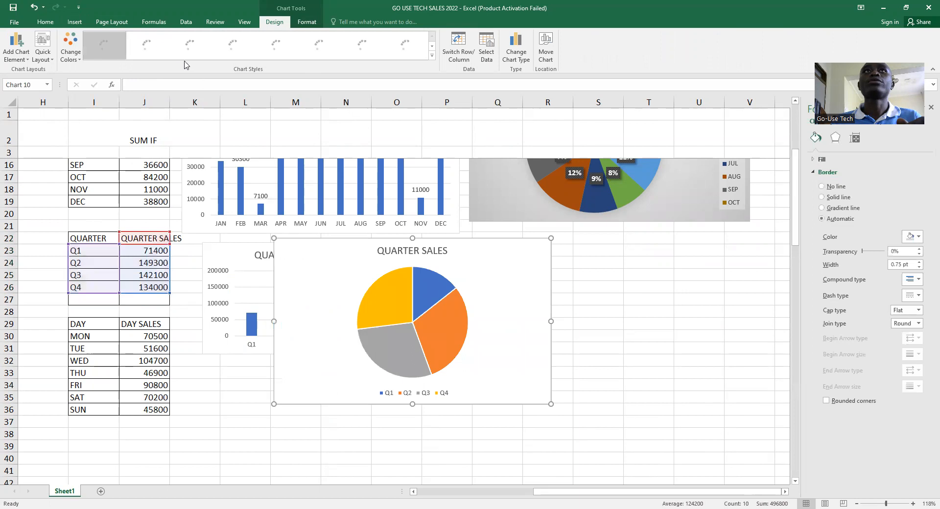
pyautogui.click(191, 45)
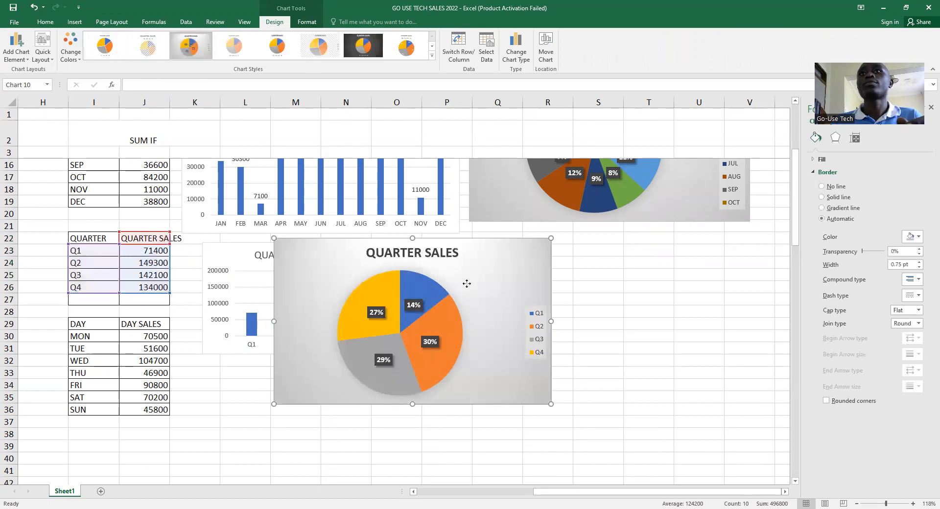
# - Move the quarter pie chart to the right of the quarter column chart and shrink it to end at about row 31
pyautogui.moveTo(621, 276); pyautogui.dragTo(621, 277)
pyautogui.moveTo(681, 396); pyautogui.dragTo(642, 354)
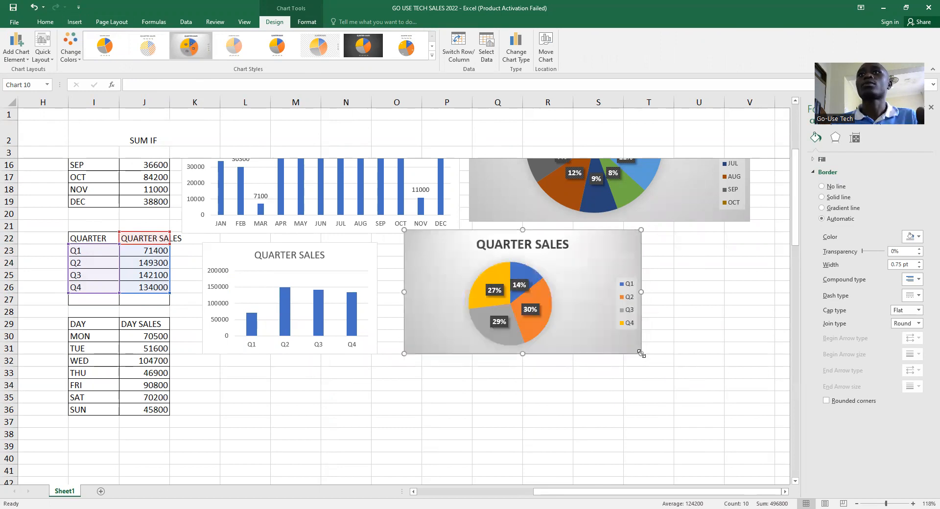
pyautogui.click(697, 332)
# - Insert a 2-D clustered column chart from the day sales table I29:J36
pyautogui.moveTo(79, 327); pyautogui.dragTo(150, 408)
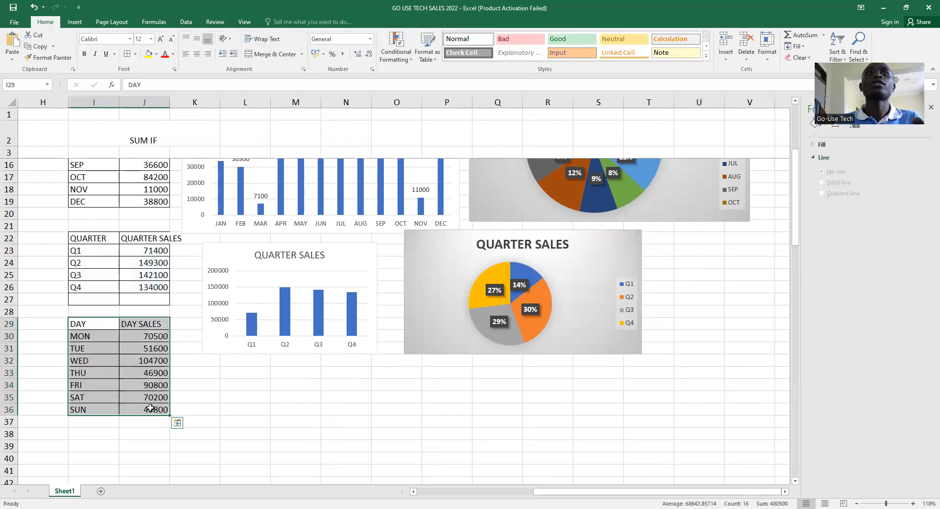
pyautogui.click(75, 22)
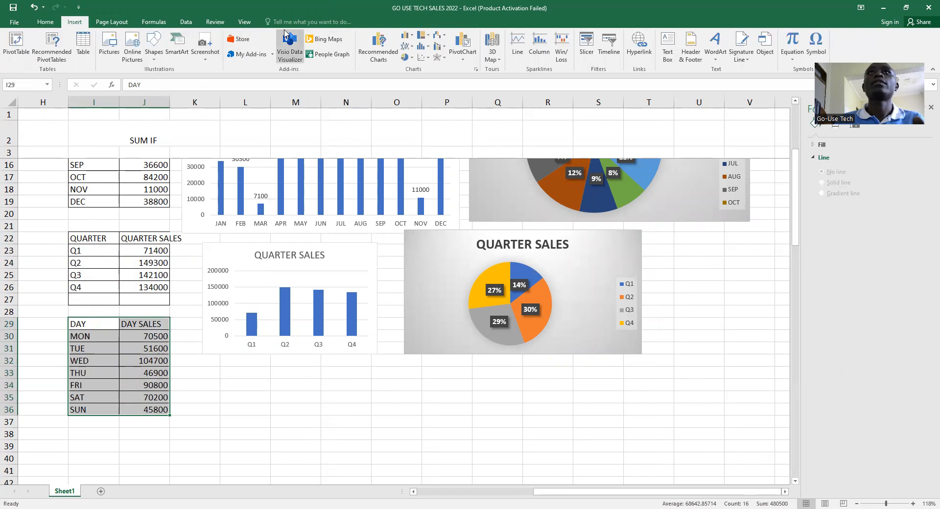
pyautogui.click(407, 36)
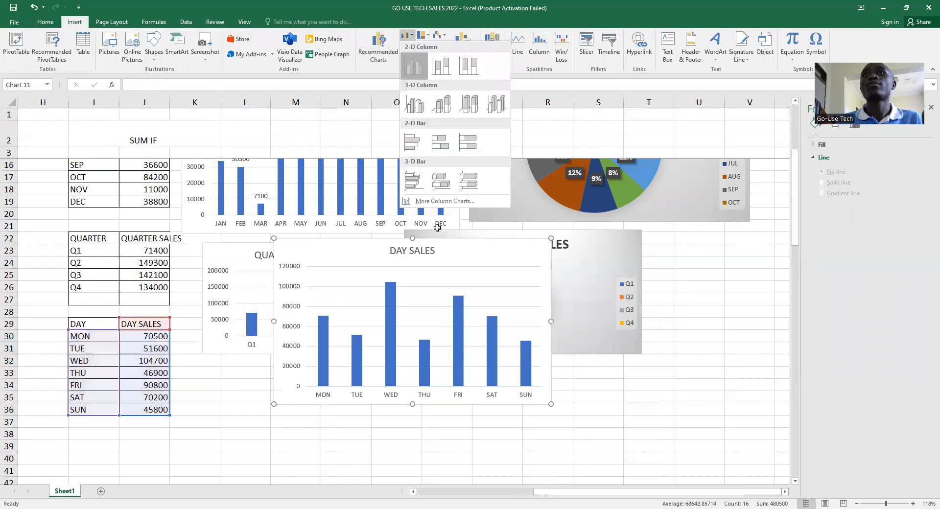
# - Move the day column chart below the quarter column chart and shrink it to about 13 rows high
pyautogui.moveTo(420, 263); pyautogui.dragTo(346, 390)
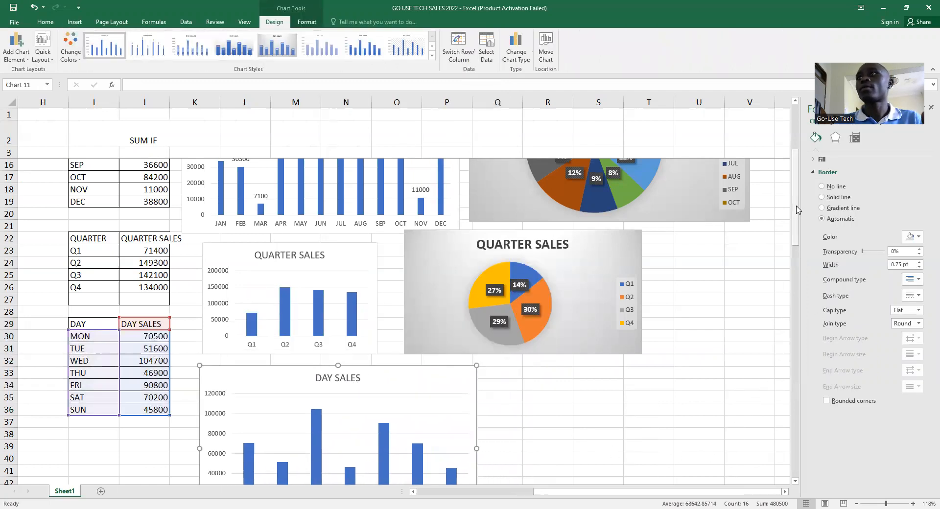
pyautogui.scroll(-5, 797, 210)
pyautogui.moveTo(477, 194); pyautogui.dragTo(445, 206)
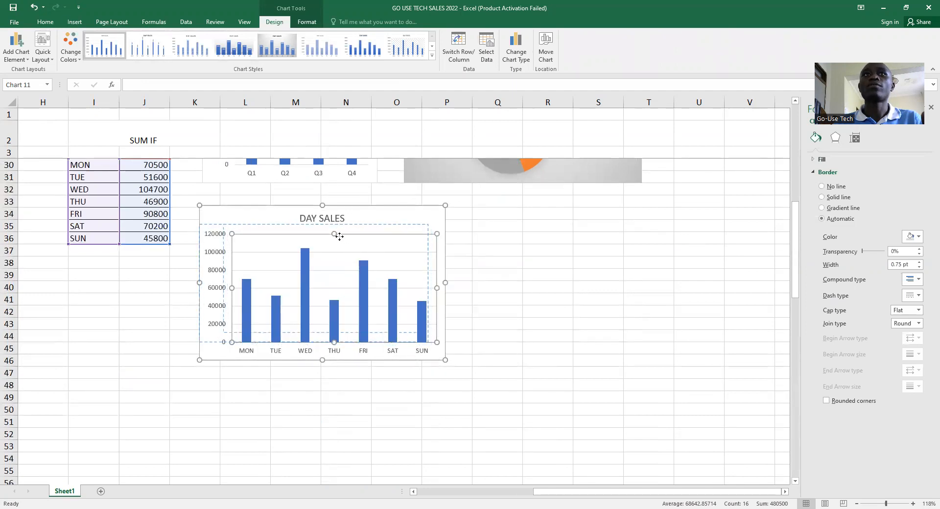
pyautogui.click(395, 252)
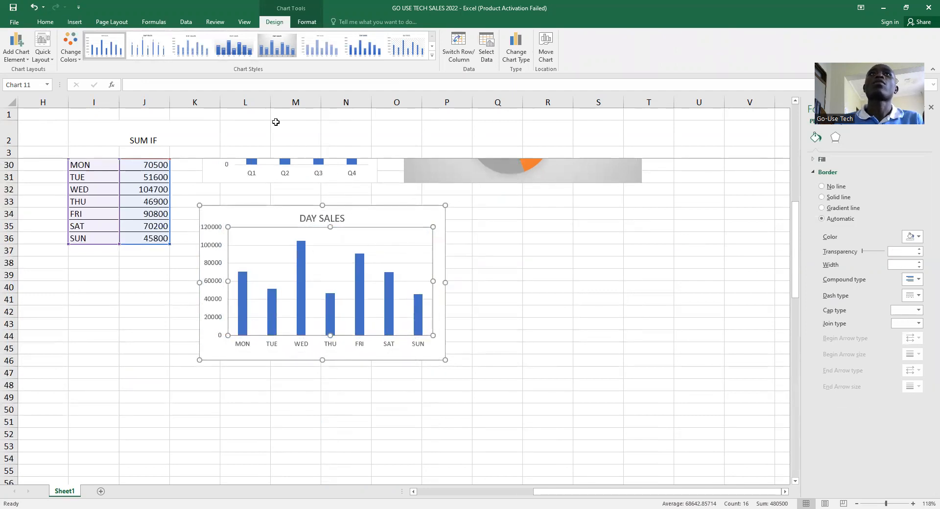
pyautogui.click(529, 336)
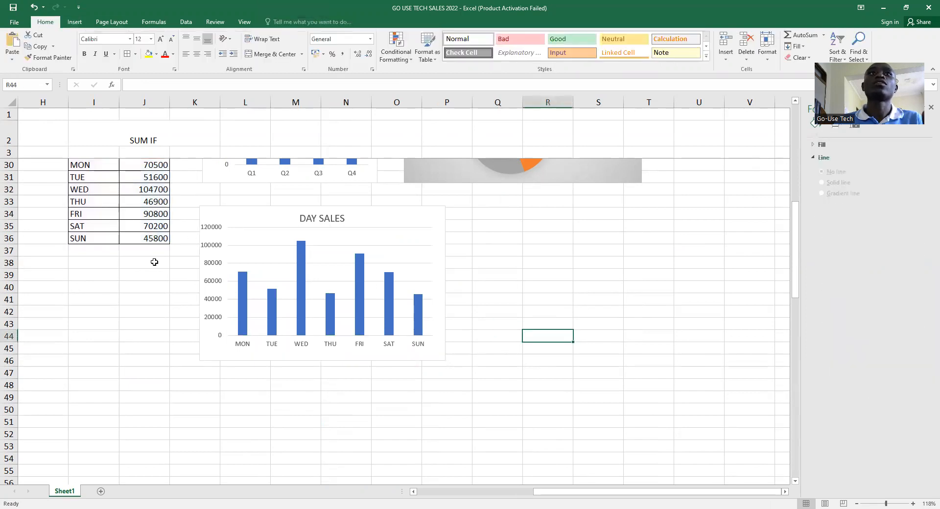
# - Insert a 2-D pie chart from the day sales table I29:J36
pyautogui.scroll(2, 153, 268)
pyautogui.click(86, 225)
pyautogui.moveTo(86, 224); pyautogui.dragTo(147, 314)
pyautogui.click(77, 23)
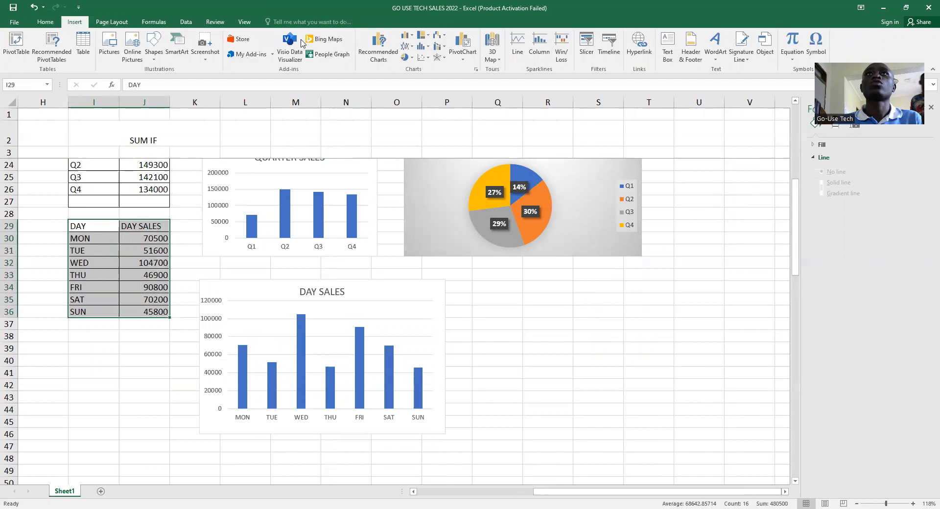
pyautogui.click(406, 59)
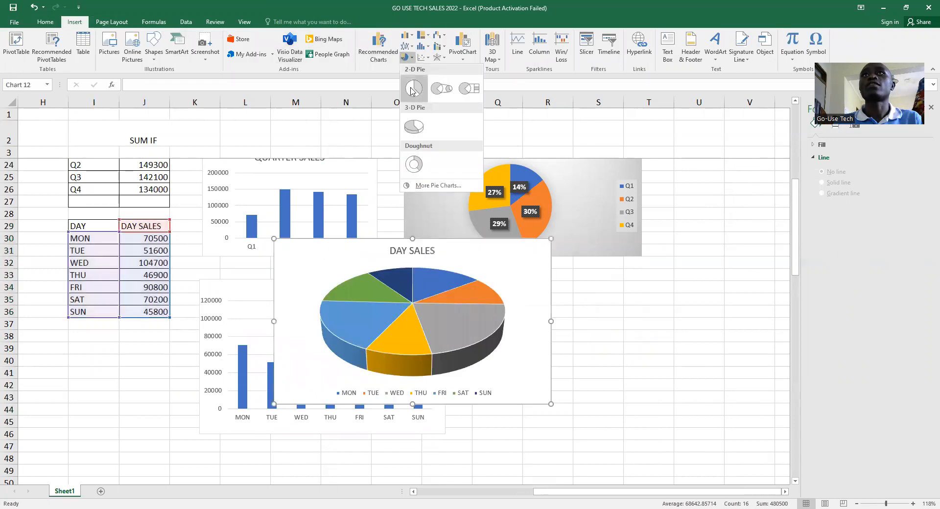
pyautogui.click(412, 89)
# - Apply the third chart style to the day pie chart and place it to the right of the day column chart
pyautogui.click(198, 53)
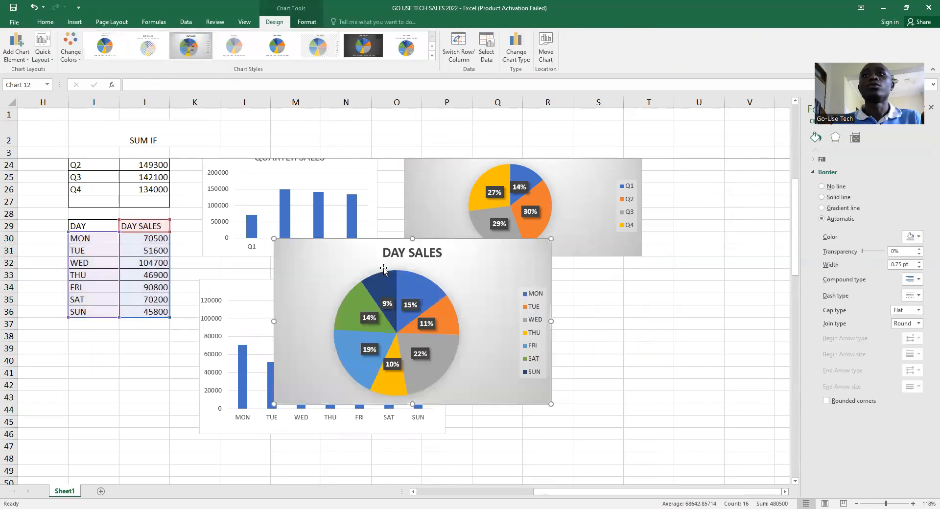
pyautogui.moveTo(593, 301); pyautogui.dragTo(654, 288)
pyautogui.scroll(5, 777, 440)
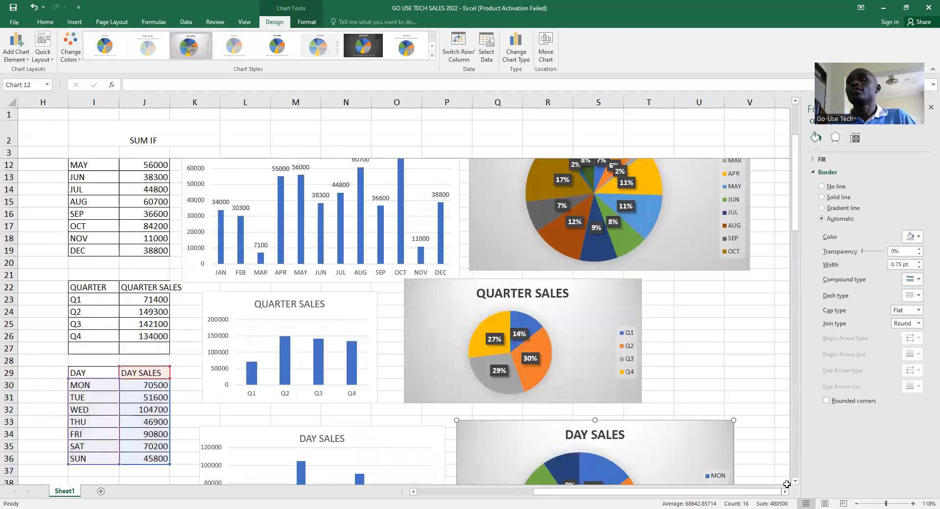
pyautogui.scroll(-4, 787, 485)
# - Review the 2016 sales records together with the month, quarter and day SUM IF tables and their column and pie charts
pyautogui.scroll(-2, 885, 495)
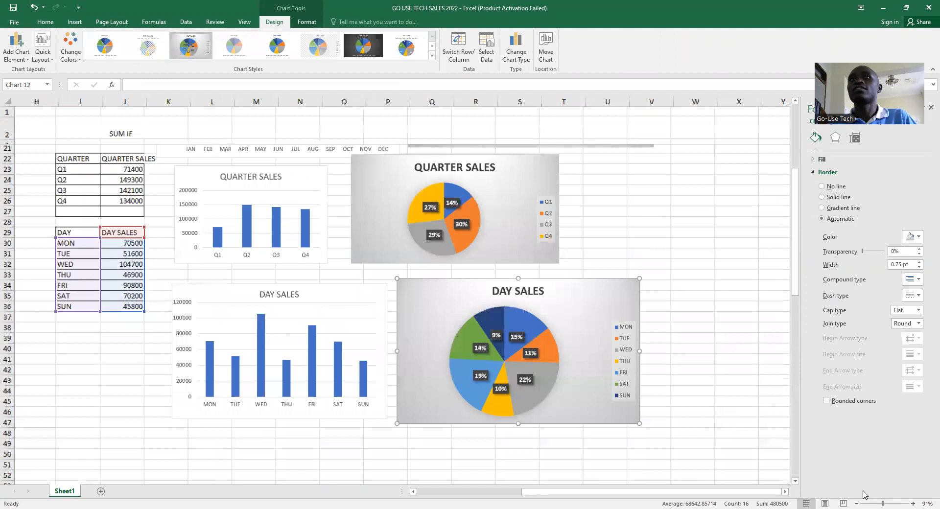
pyautogui.scroll(5, 600, 365)
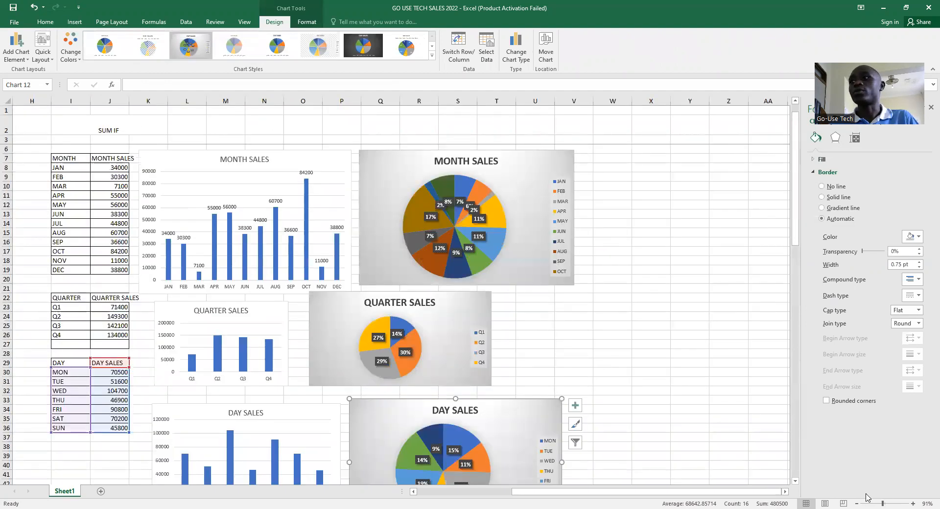
pyautogui.scroll(-2, 880, 497)
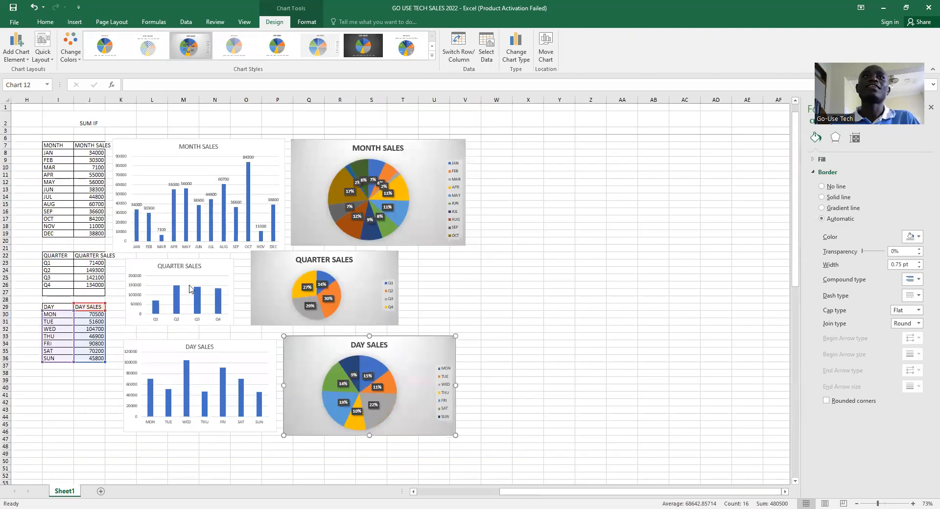
pyautogui.moveTo(534, 494); pyautogui.dragTo(449, 495)
pyautogui.click(48, 119)
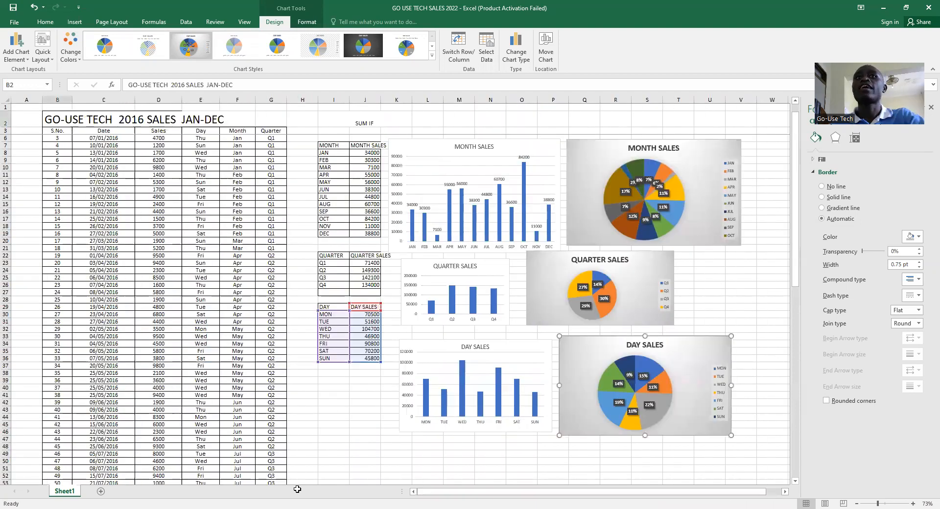
pyautogui.moveTo(57, 119); pyautogui.dragTo(234, 459)
pyautogui.scroll(16, 369, 350)
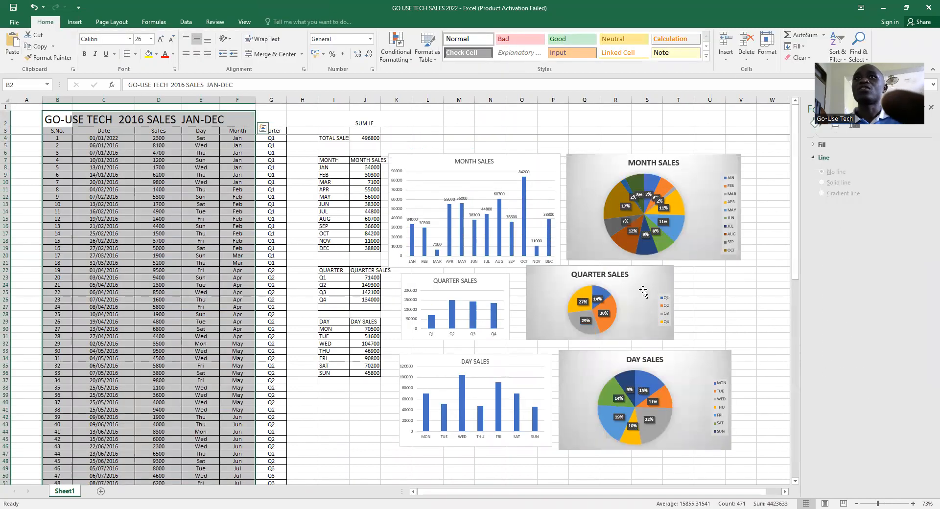
pyautogui.click(344, 124)
pyautogui.moveTo(344, 156); pyautogui.dragTo(351, 373)
pyautogui.moveTo(485, 117); pyautogui.dragTo(477, 174)
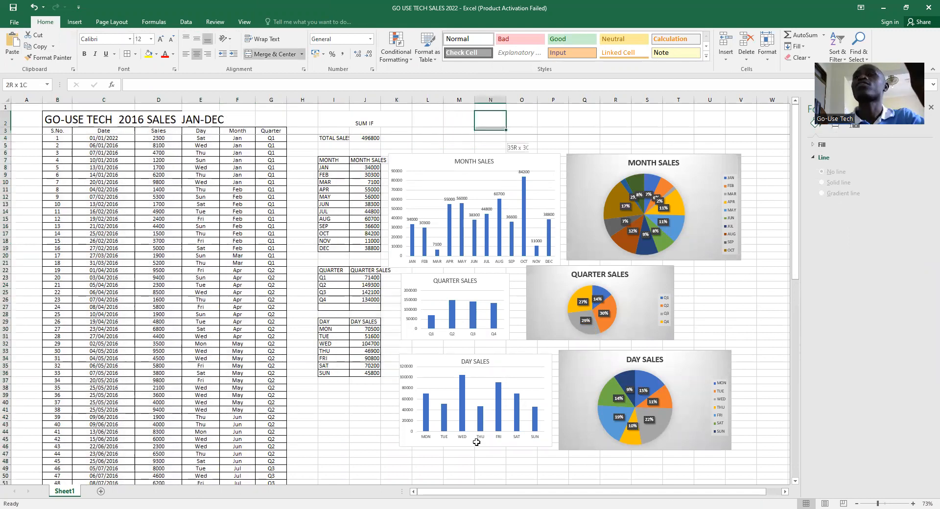